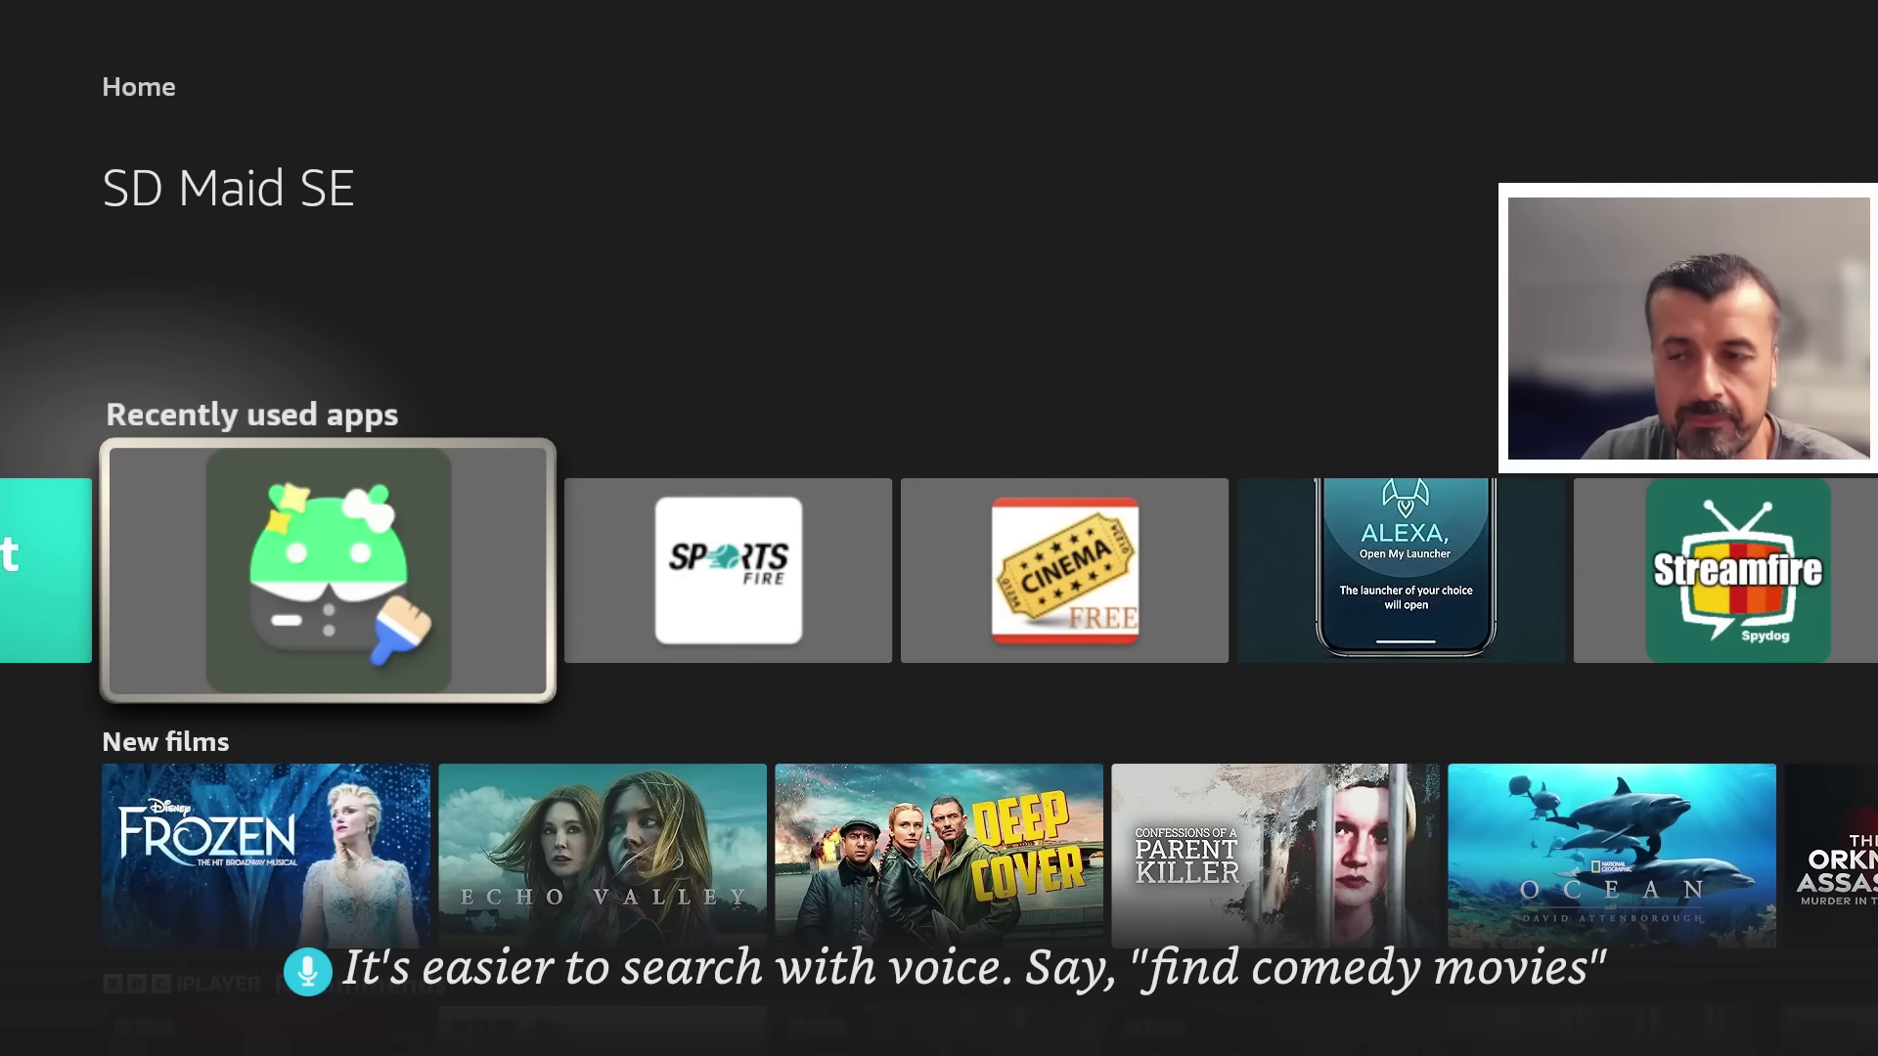
- Return home, move along the top bar to Find, and highlight the Search bar
key("Escape")
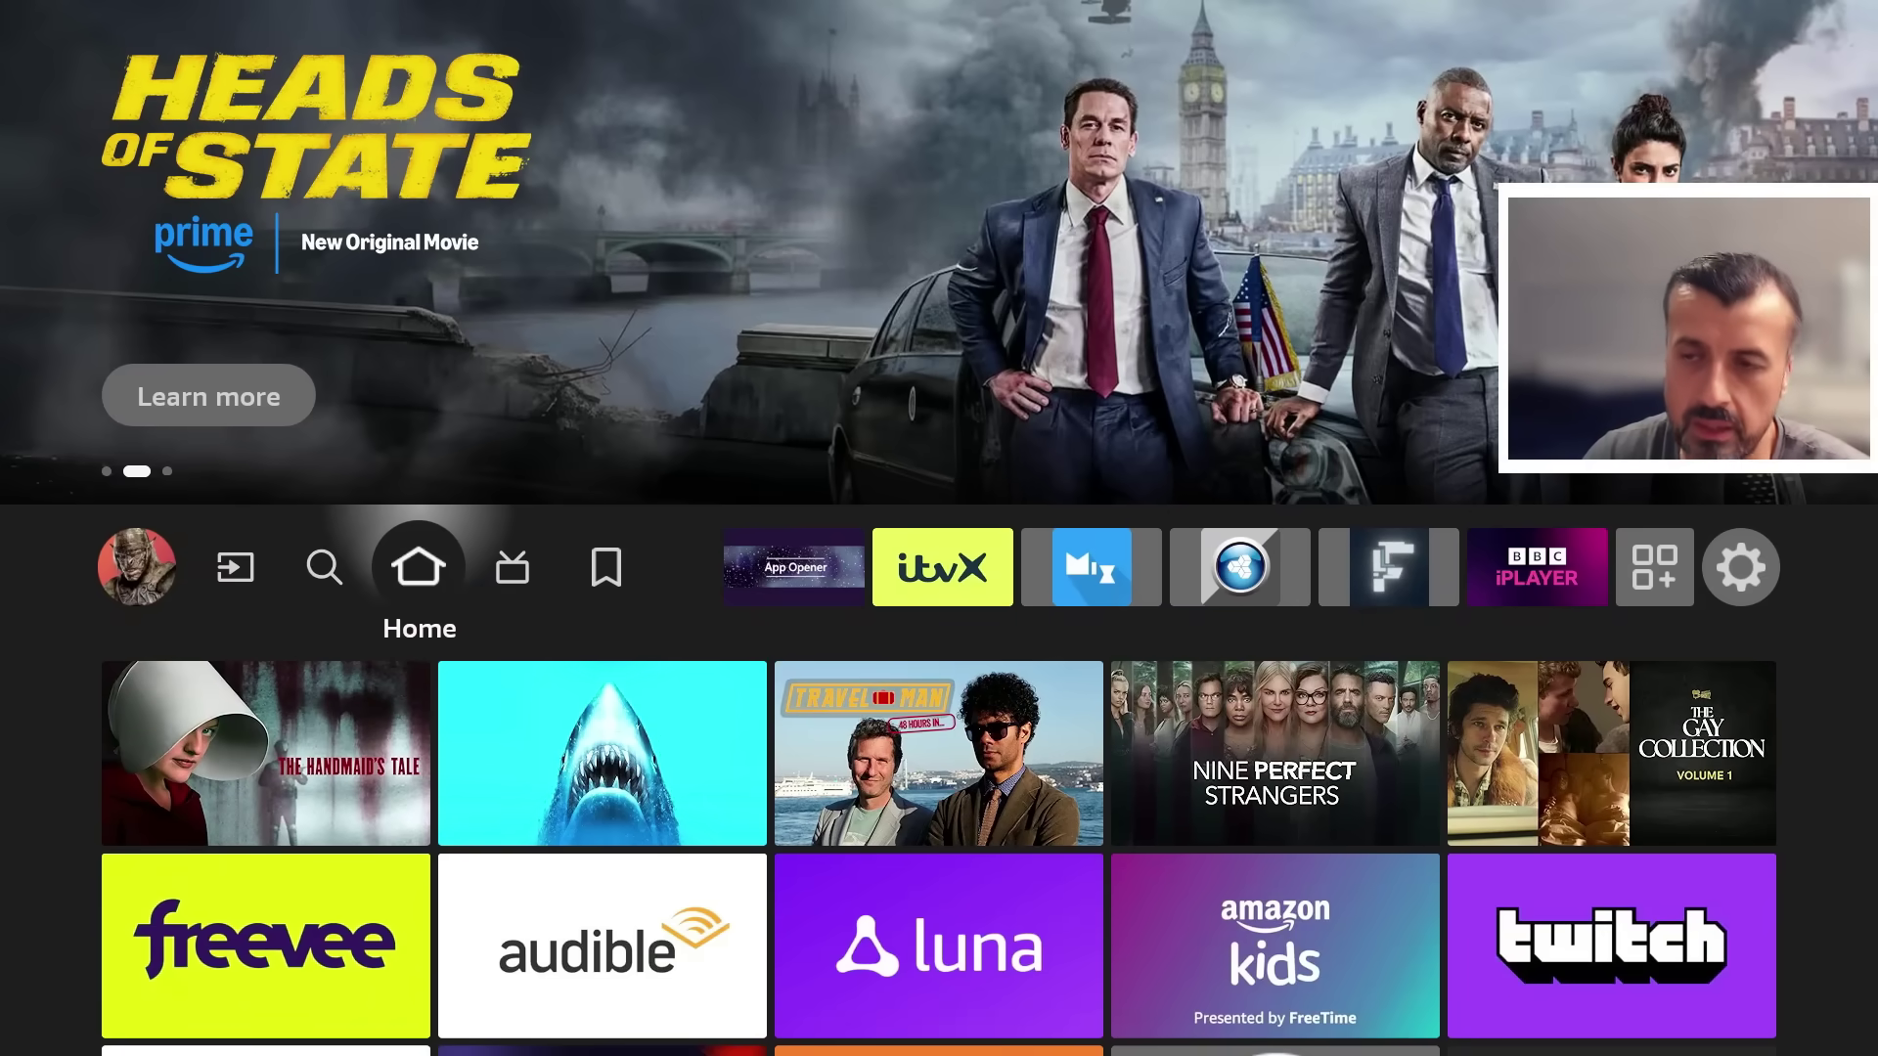
key("Home")
key("Home")
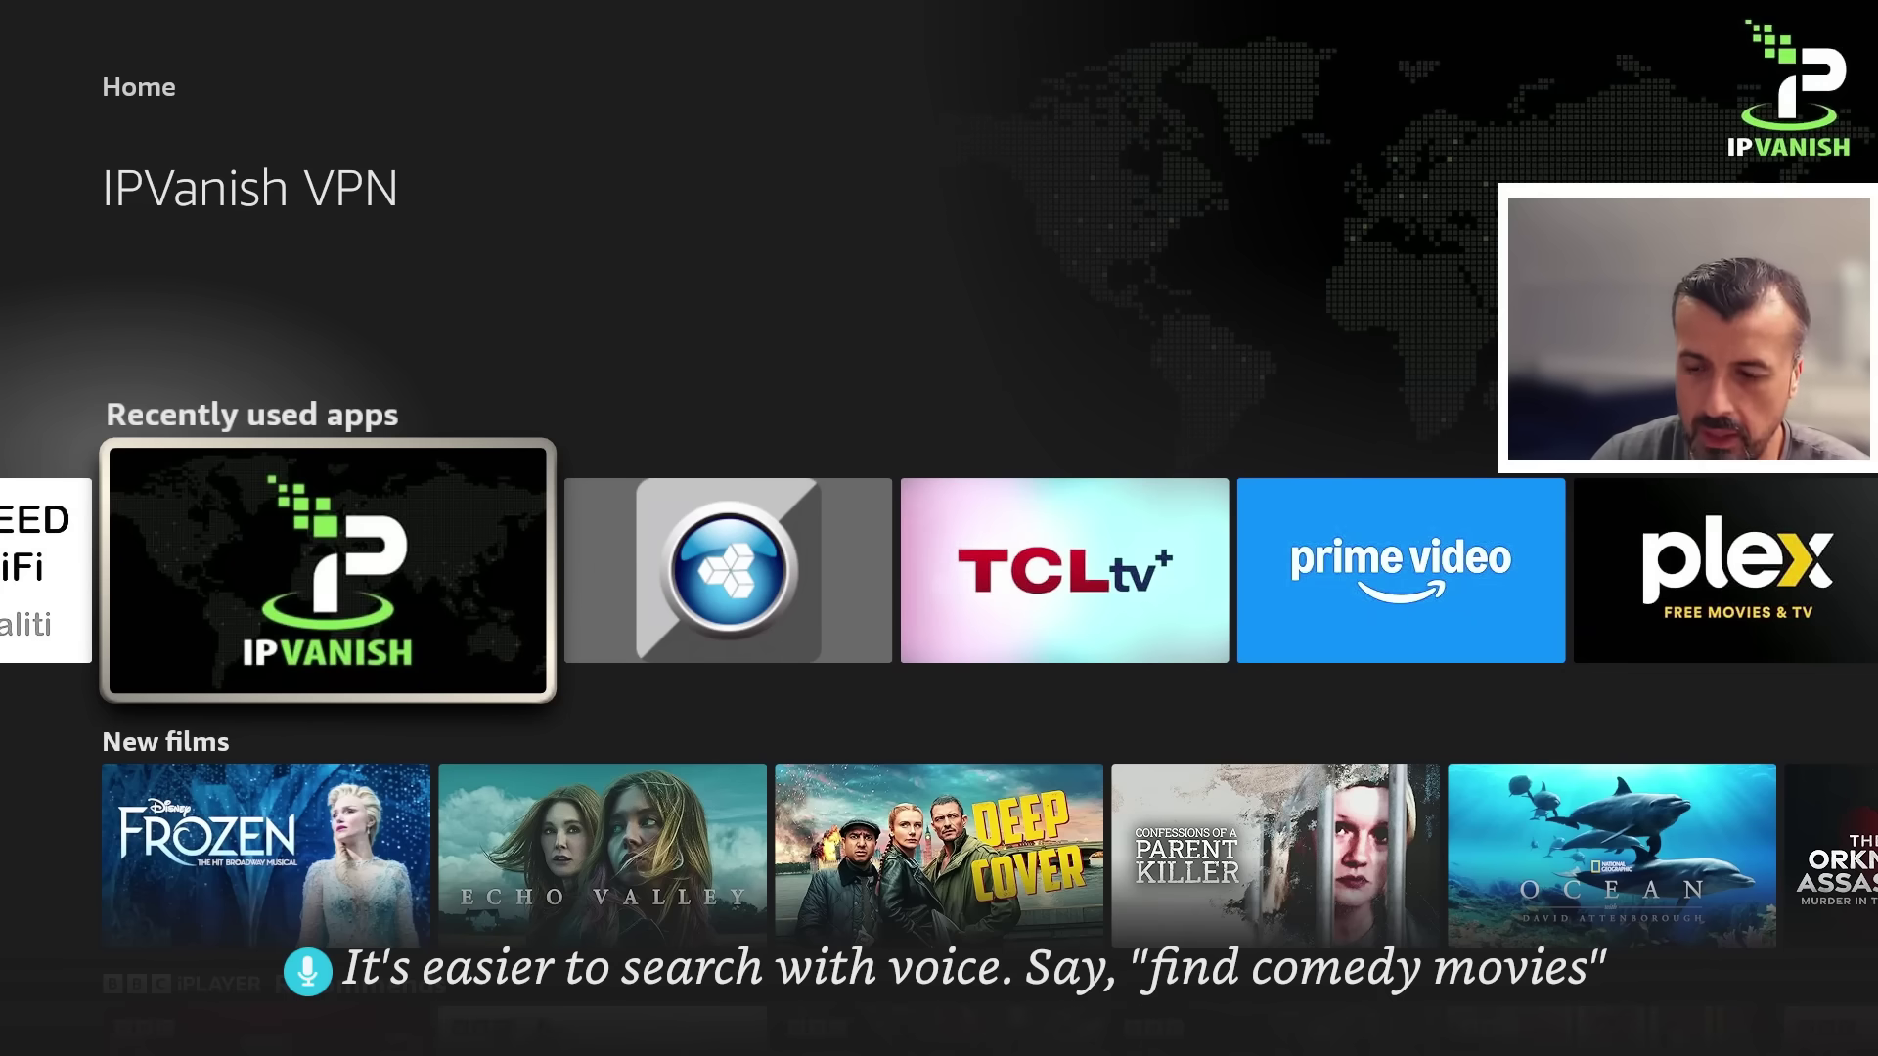
key("Up")
key("Left")
key("Down")
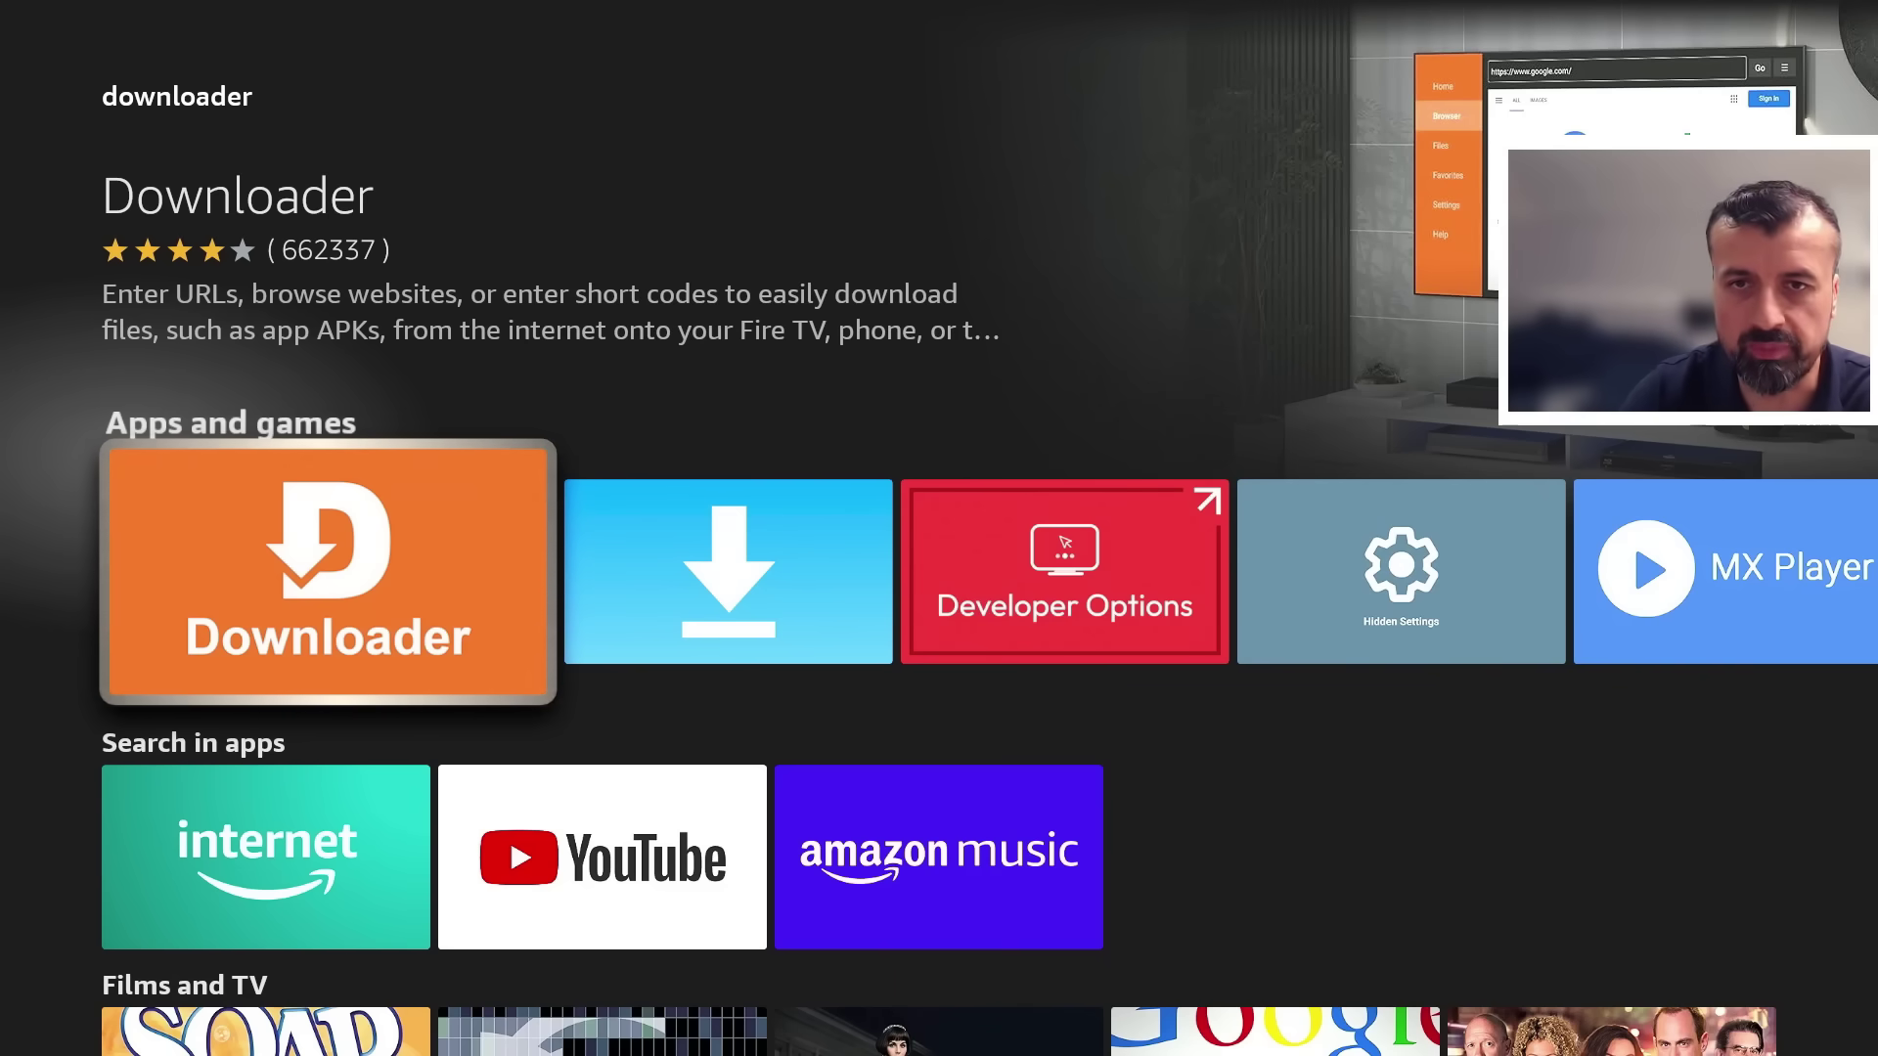
- Go from the search results to Settings and open My Fire TV
key("Home")
key("Left")
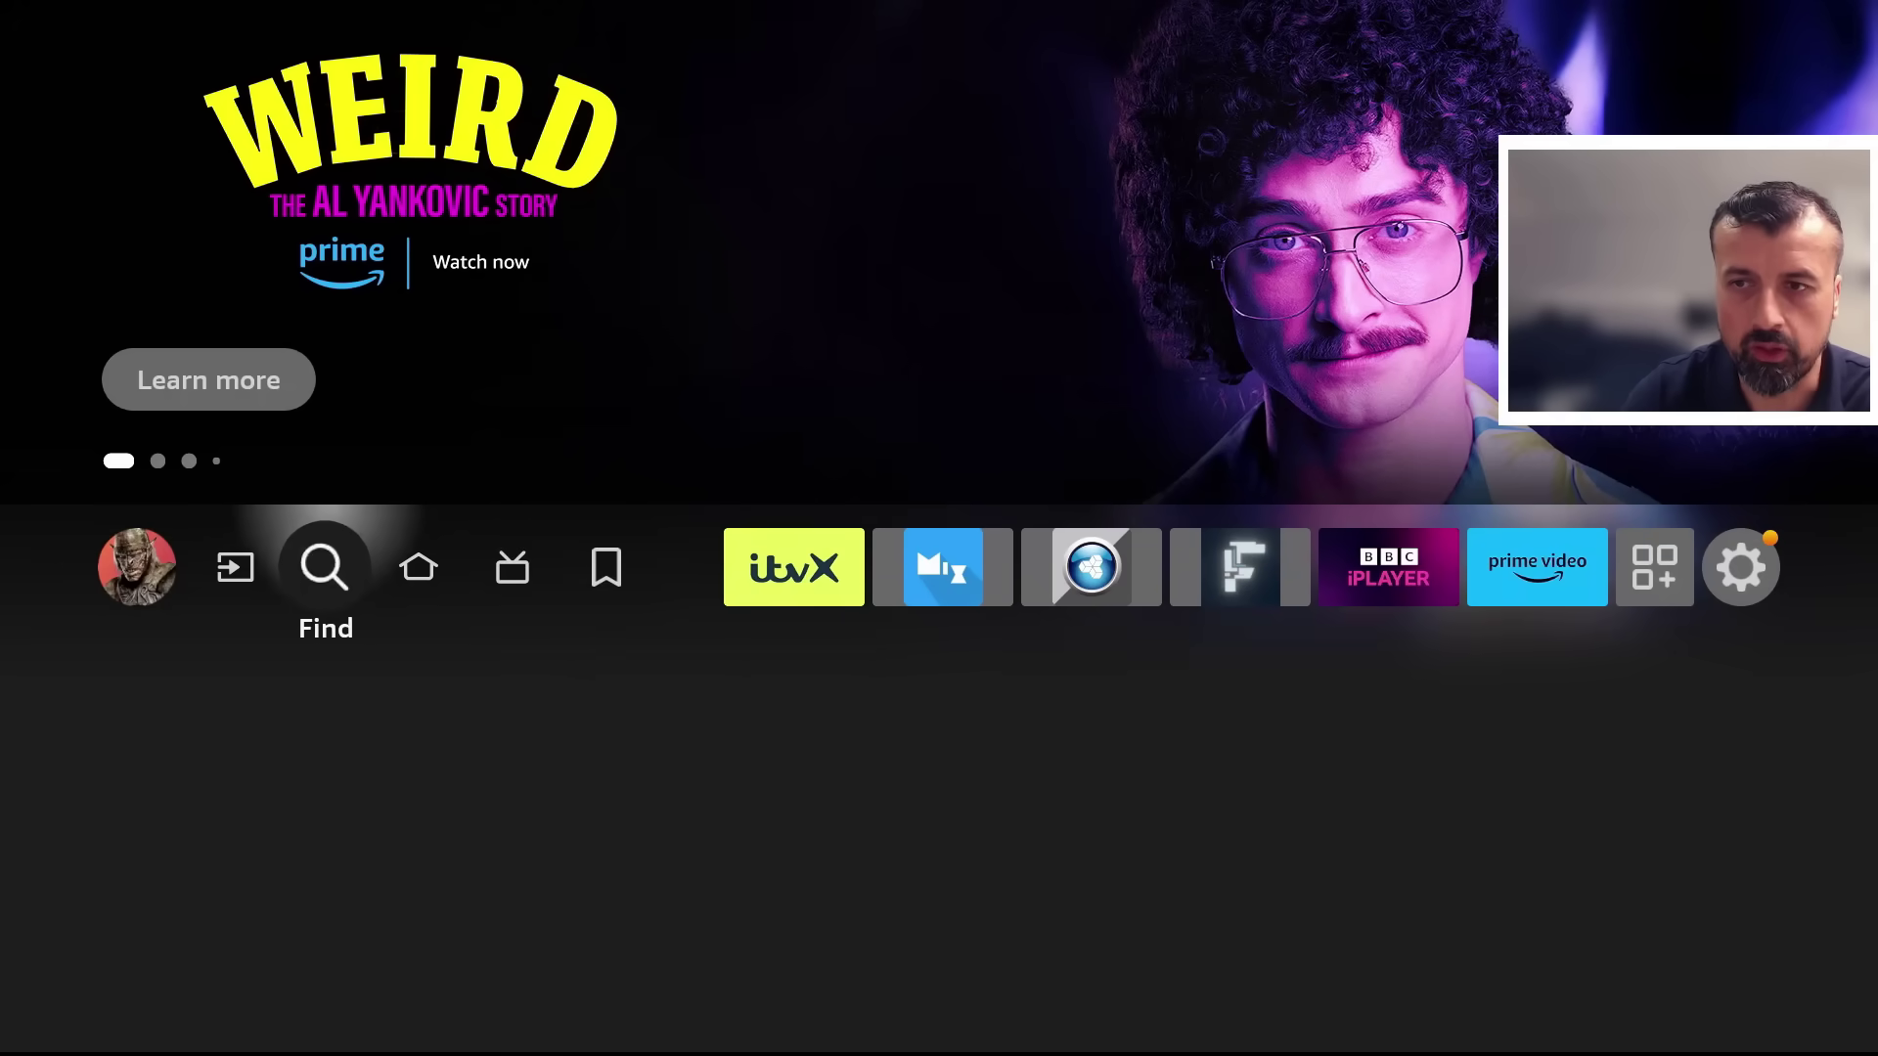
key("Left")
key("Left")
key("Down")
key("Down")
key("Down")
key("Right")
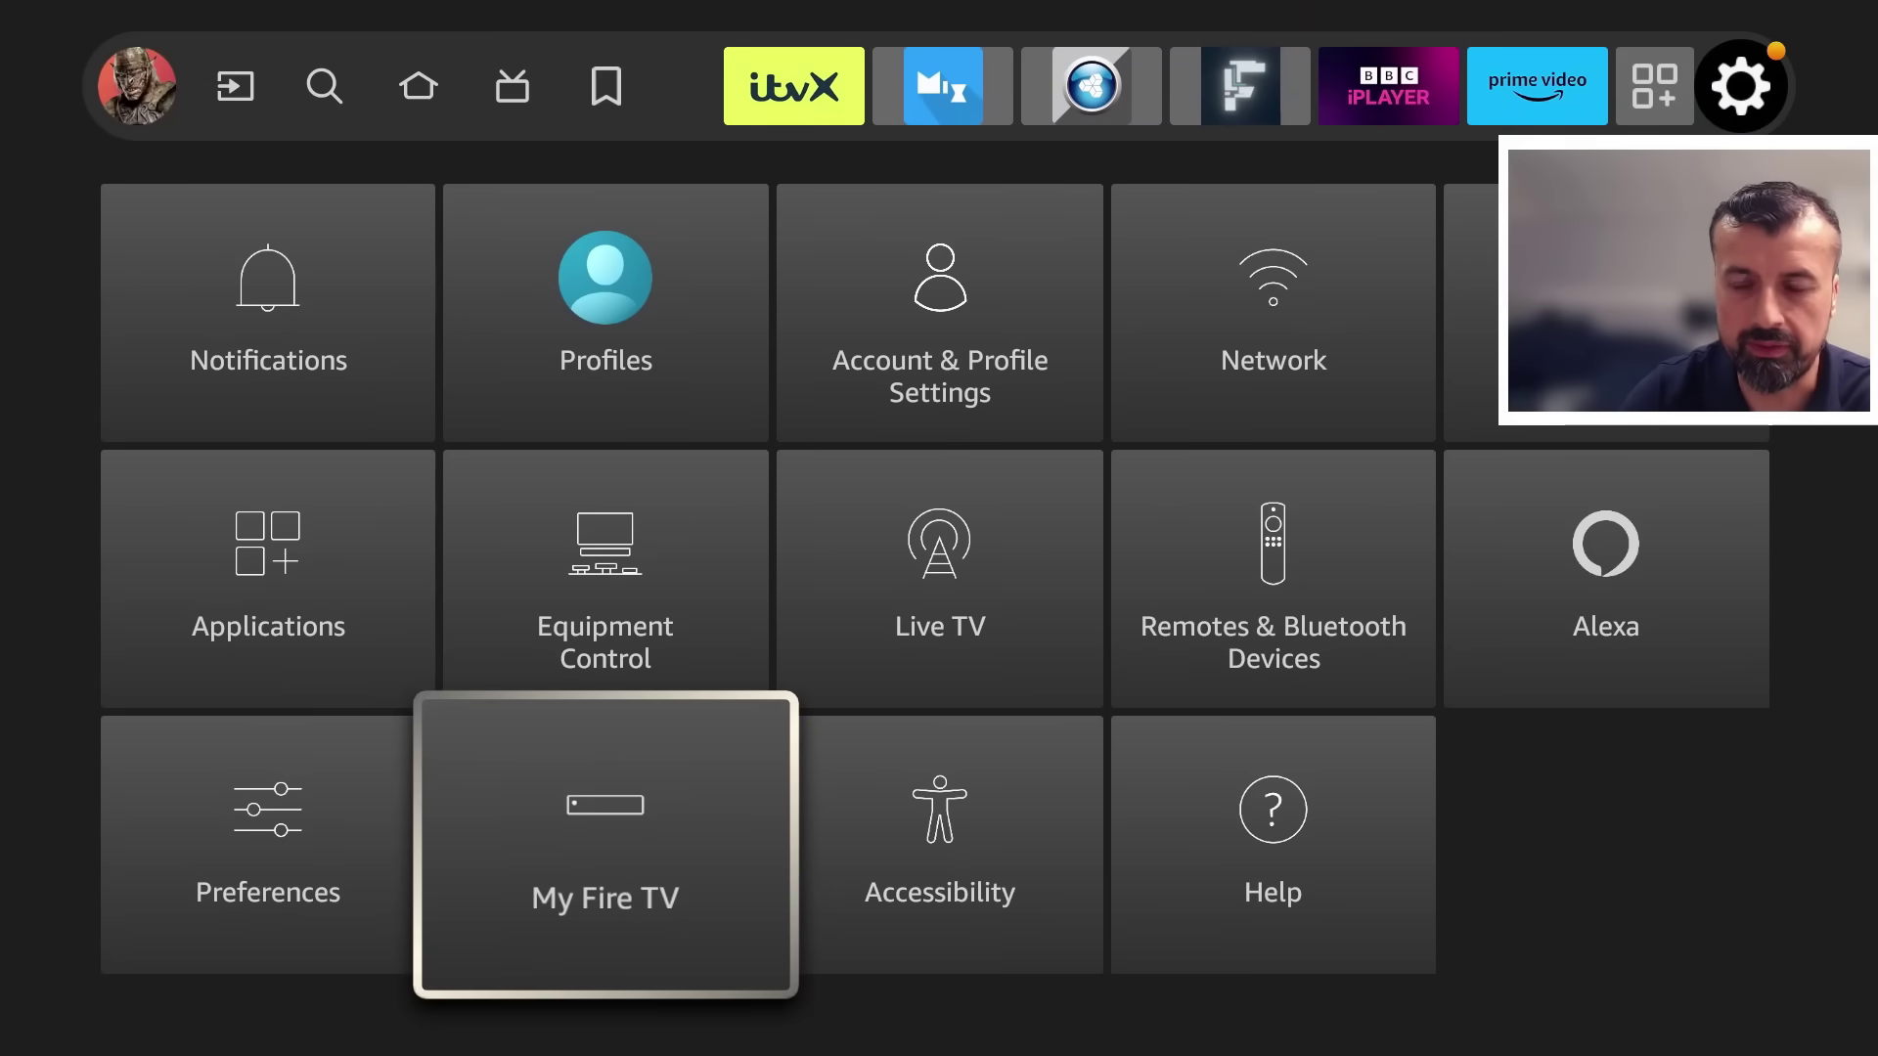
key("Return")
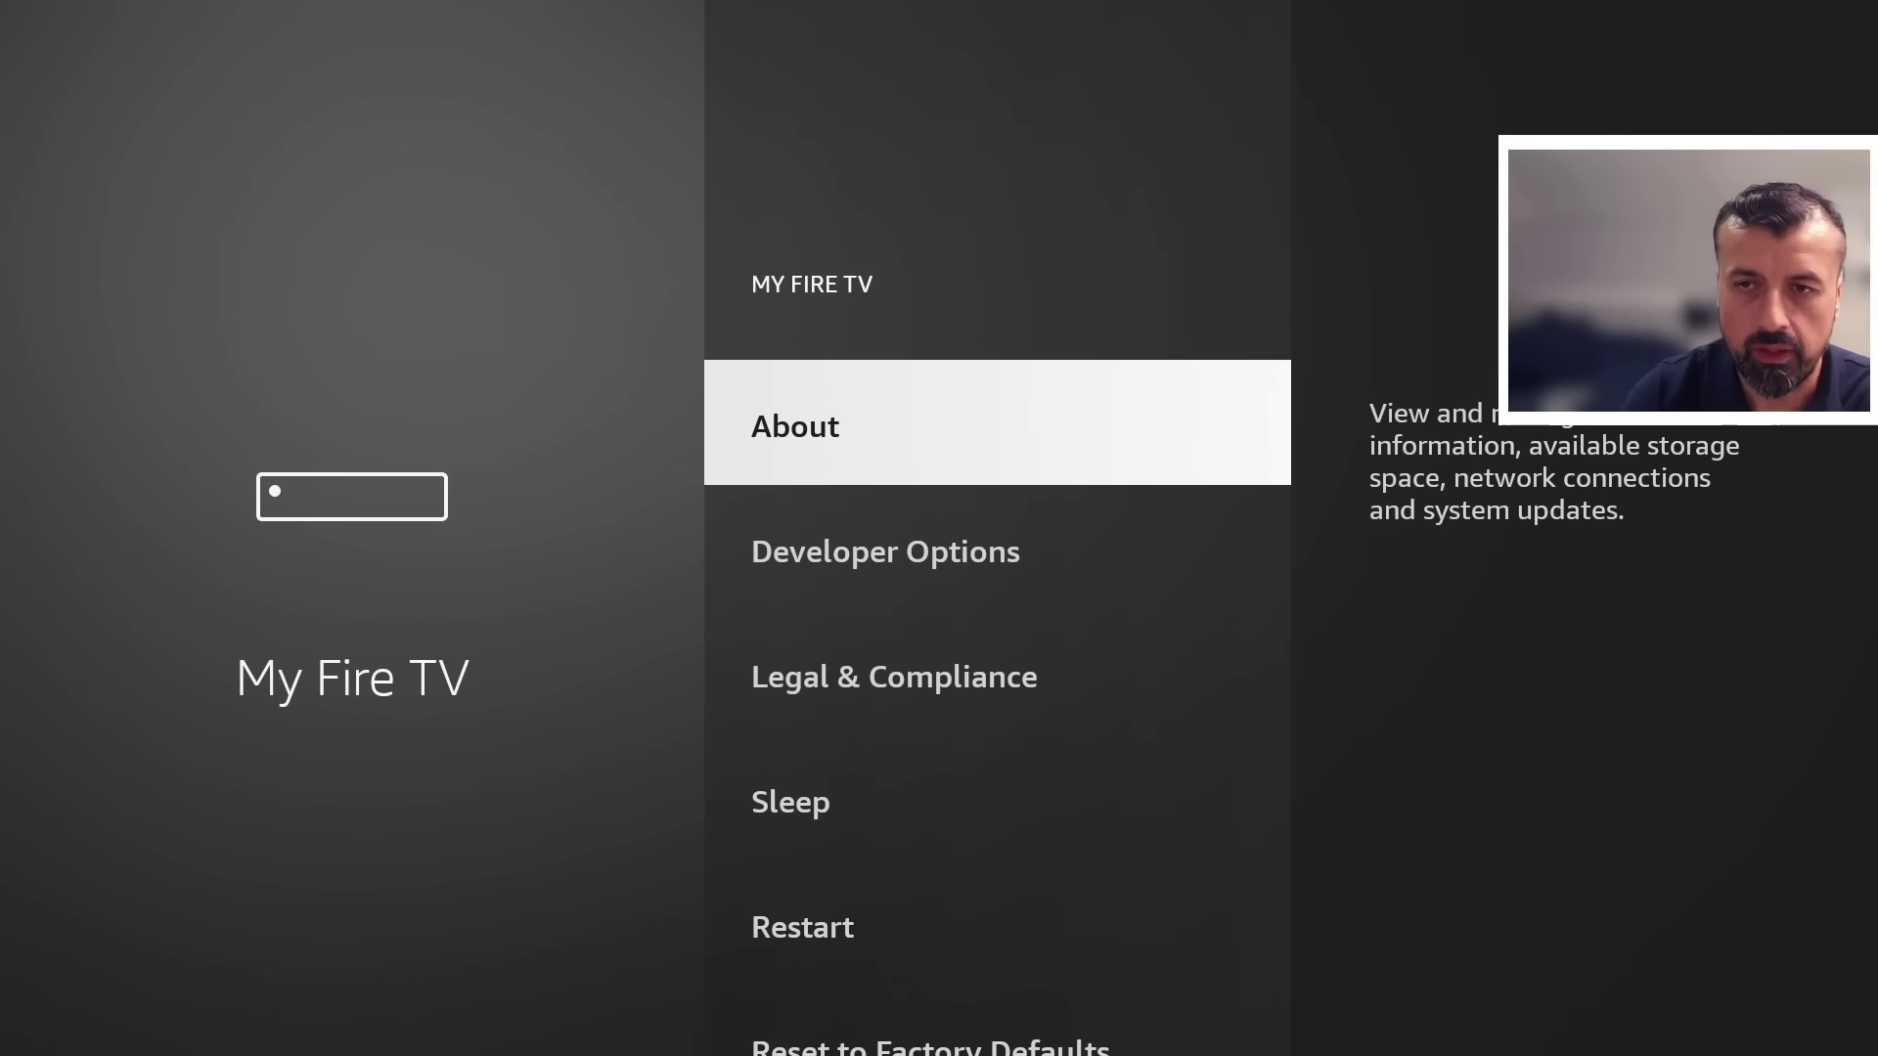
- Open About and select the device name repeatedly to confirm developer mode is already on
key("Down")
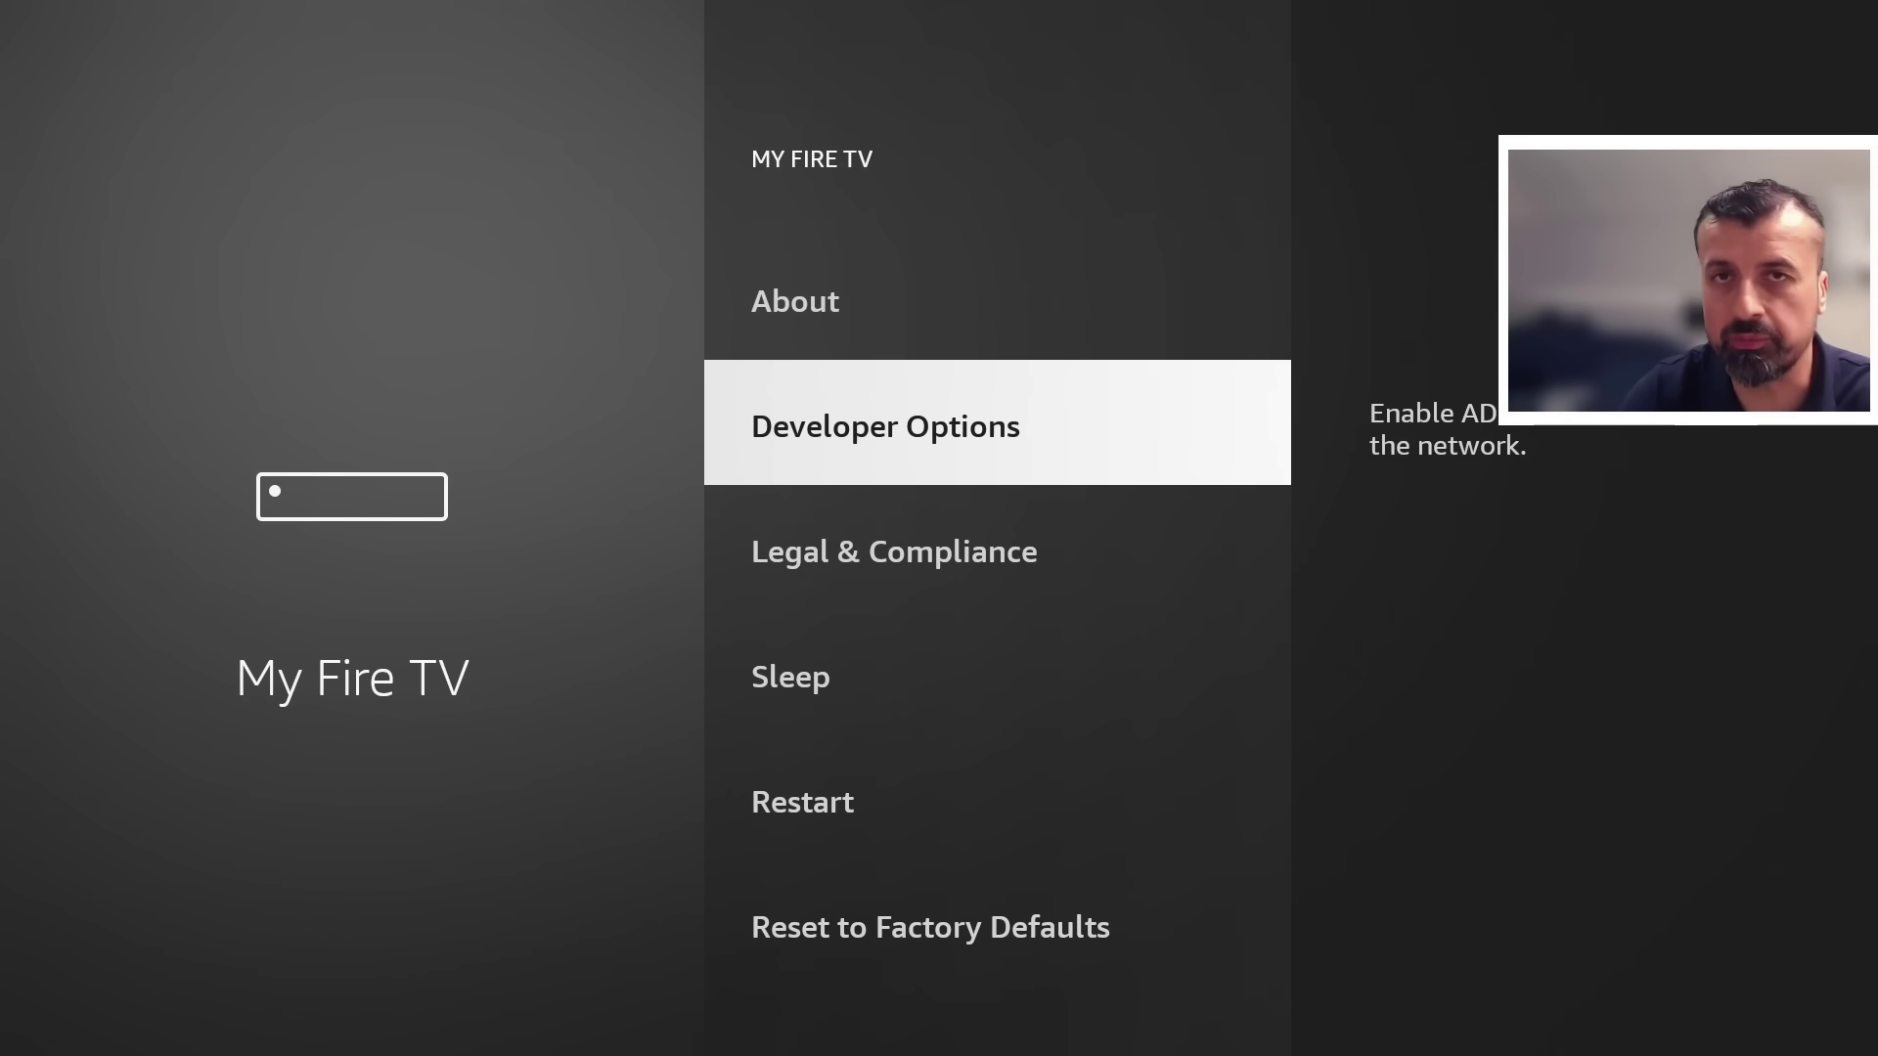
key("Up")
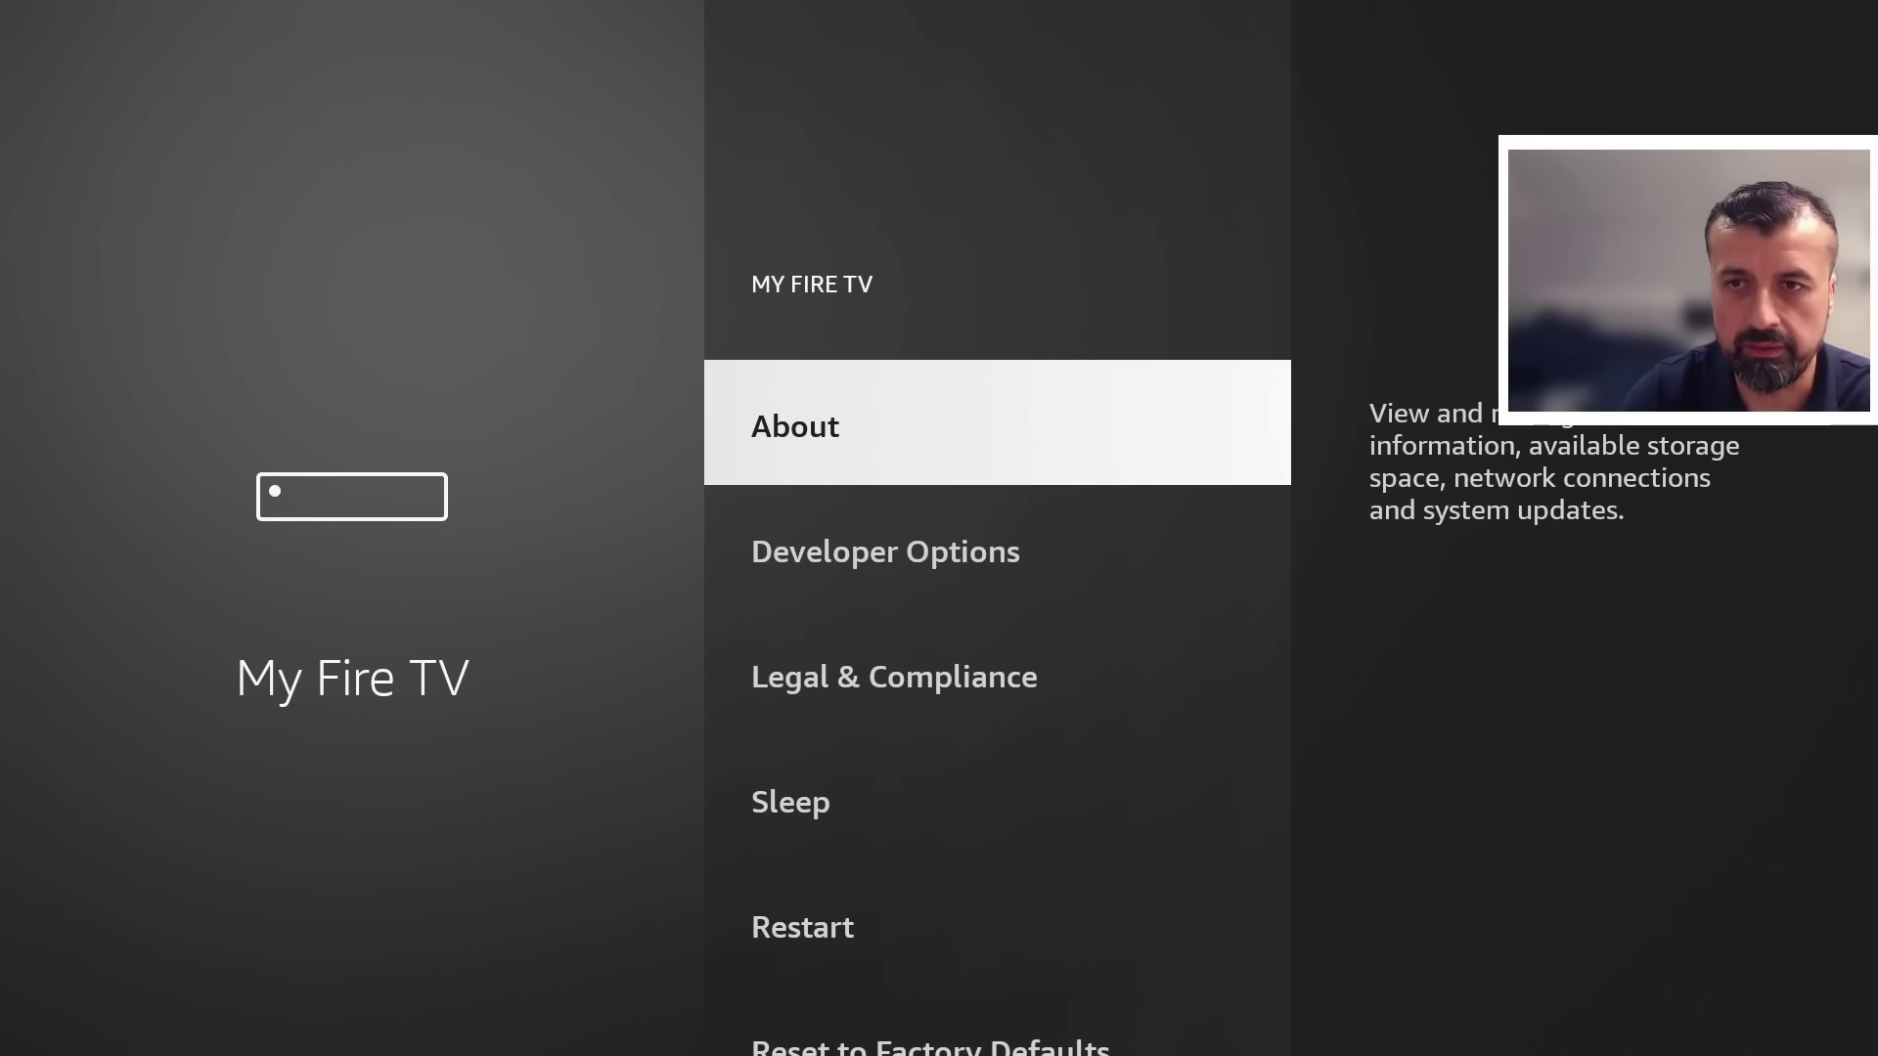
key("Return")
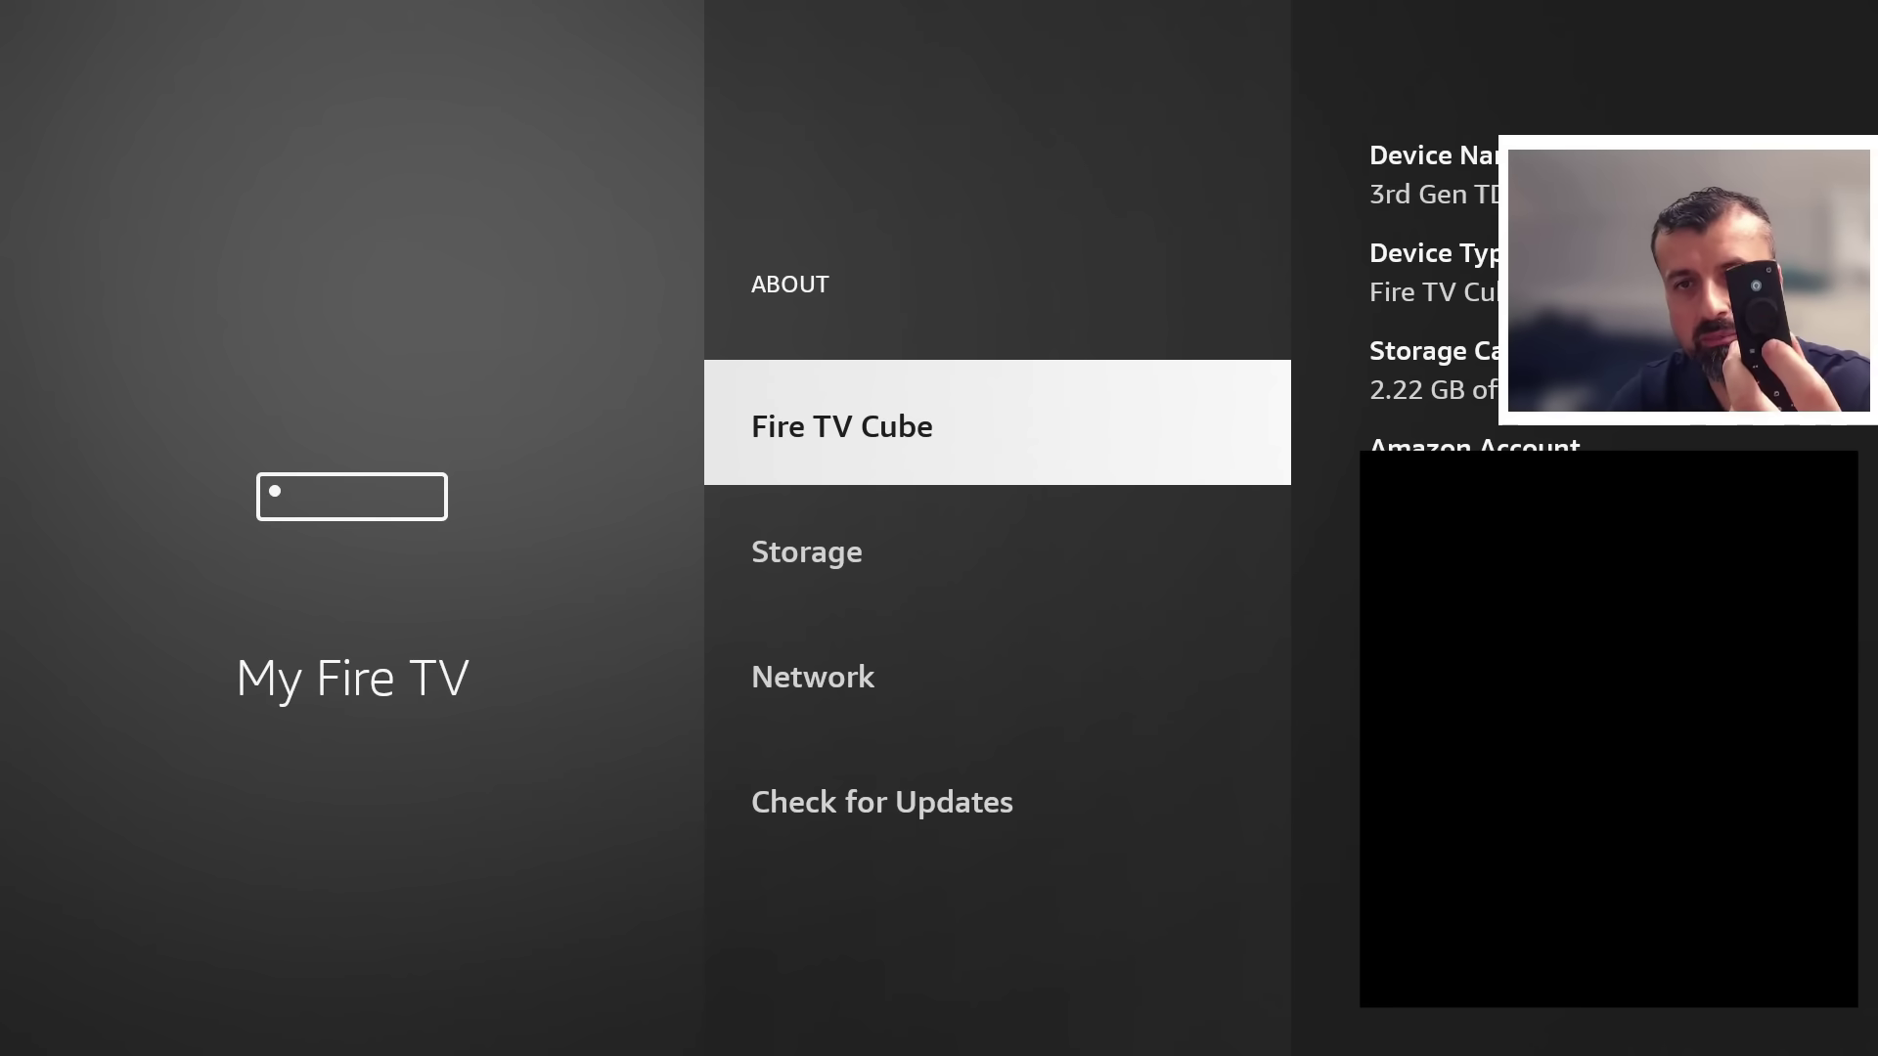
key("Return")
key("Return")
key("Return")
key("Return")
key("Return")
key("Return")
key("Return")
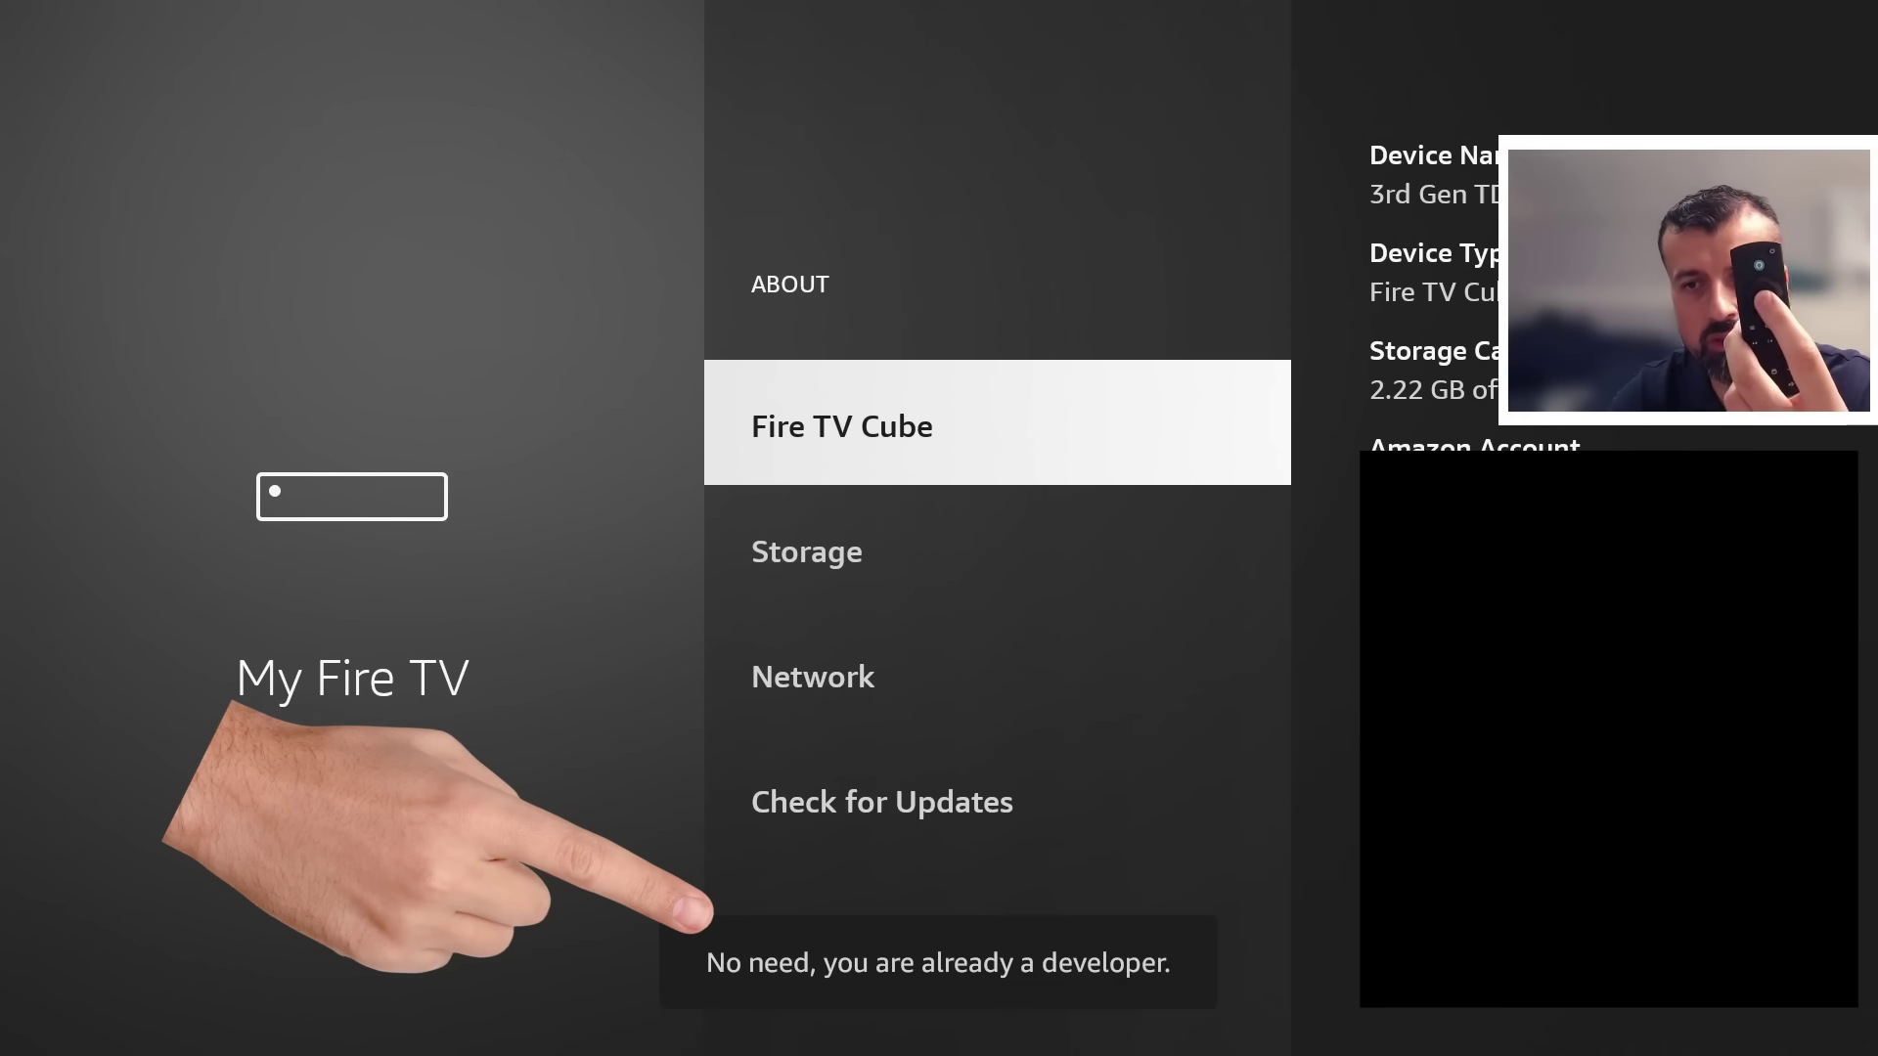
key("Return")
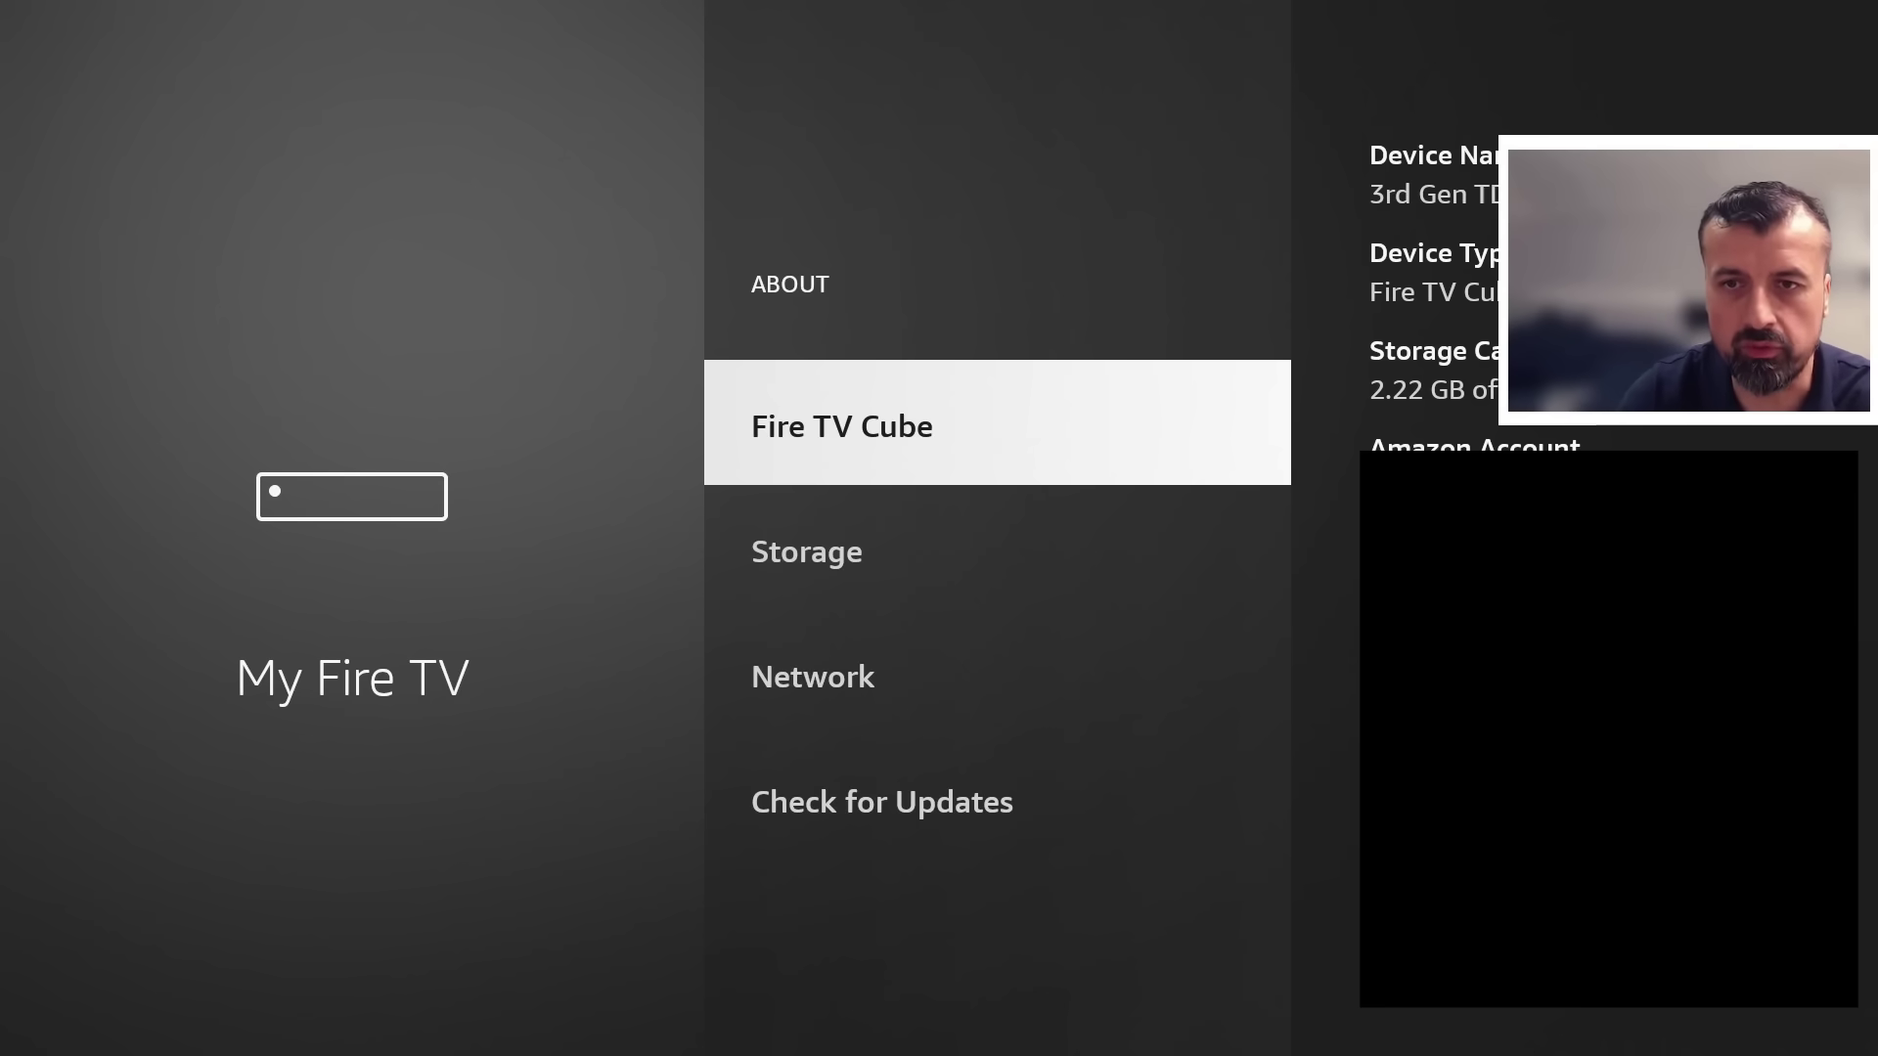
- Turn Downloader ON under Developer Options > Install unknown apps
key("Escape")
key("Down")
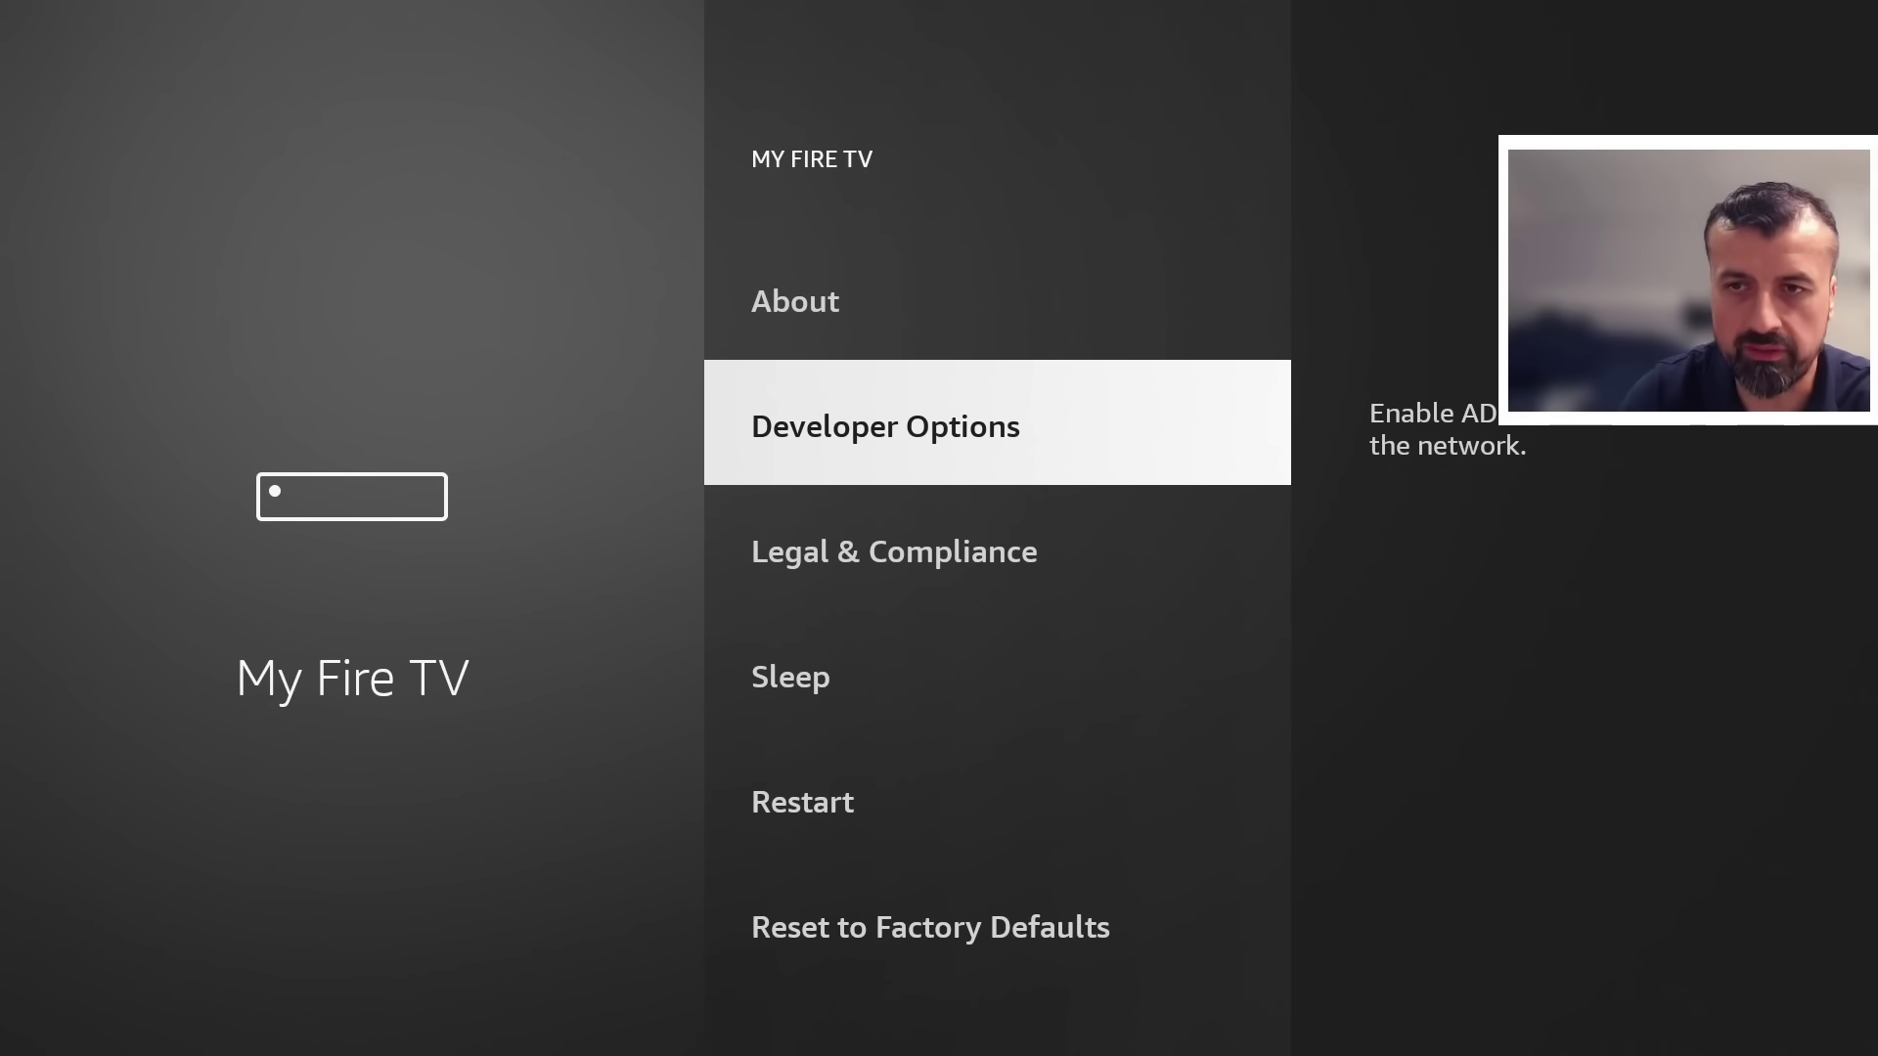
key("Return")
key("Down")
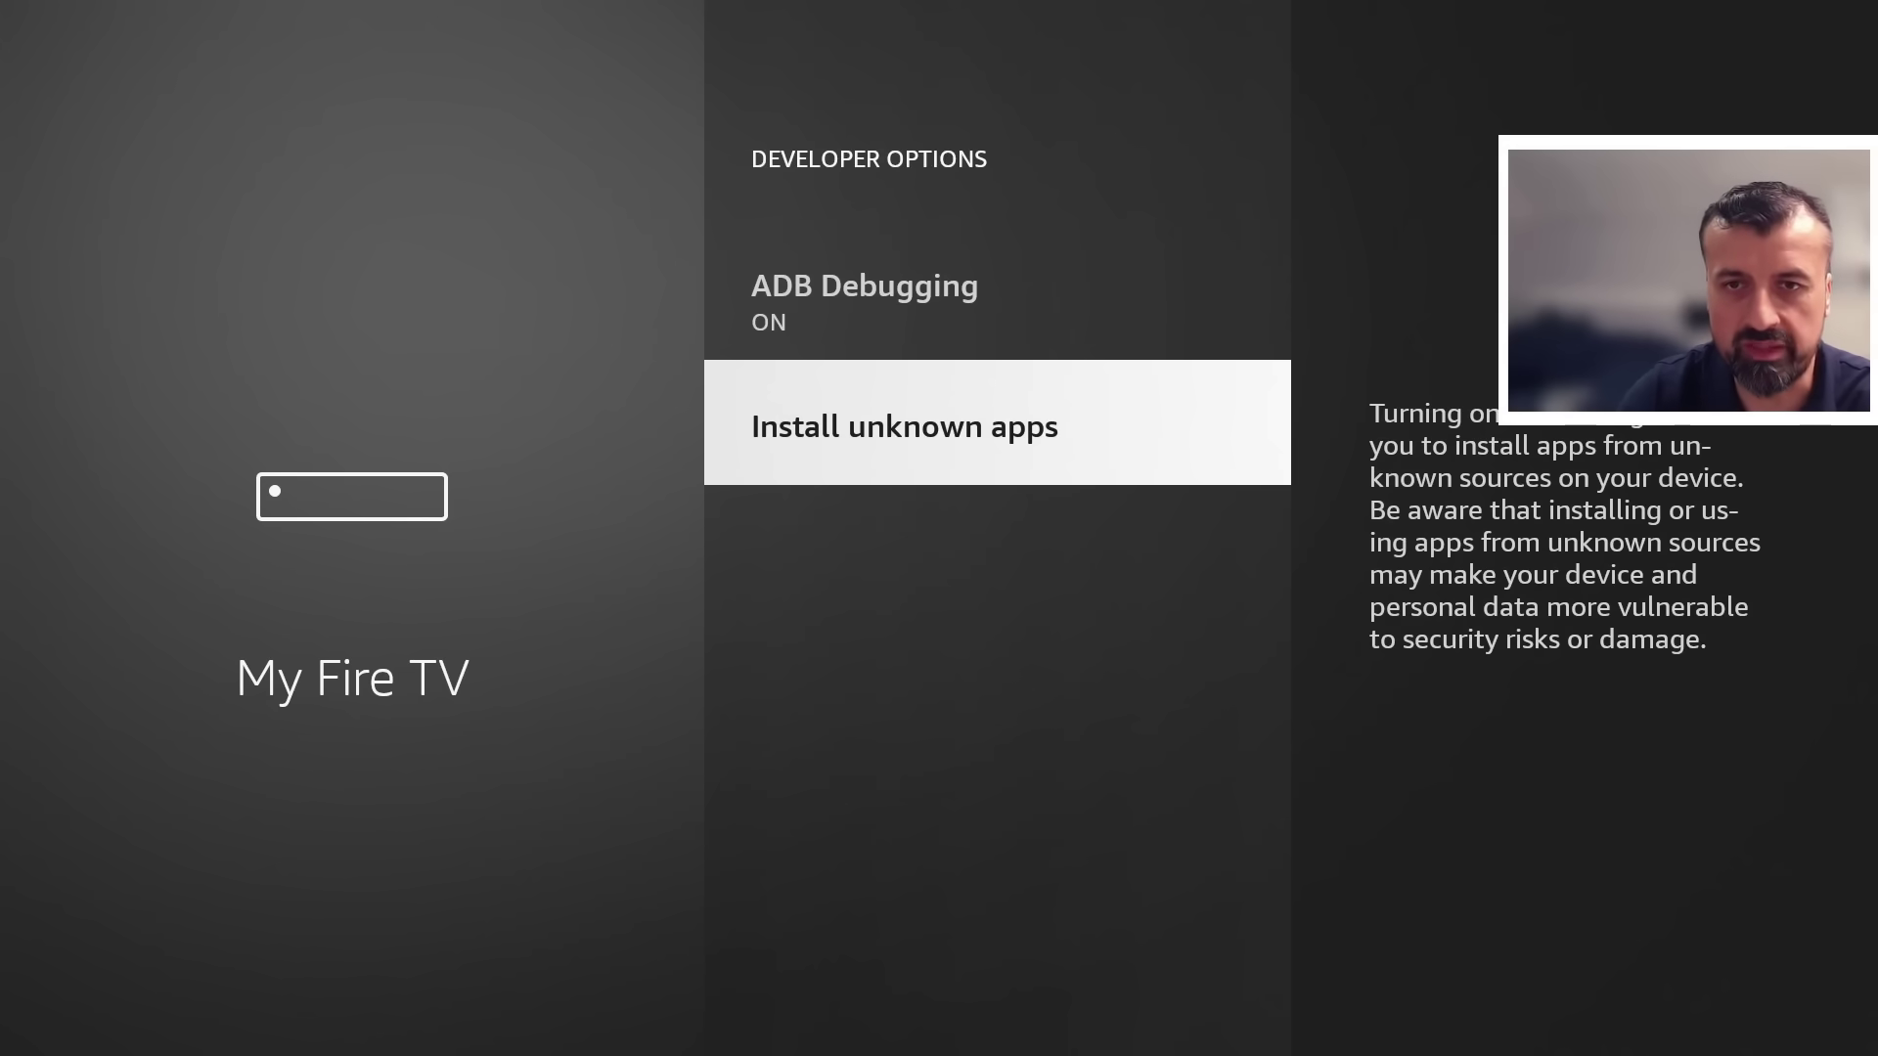
key("Return")
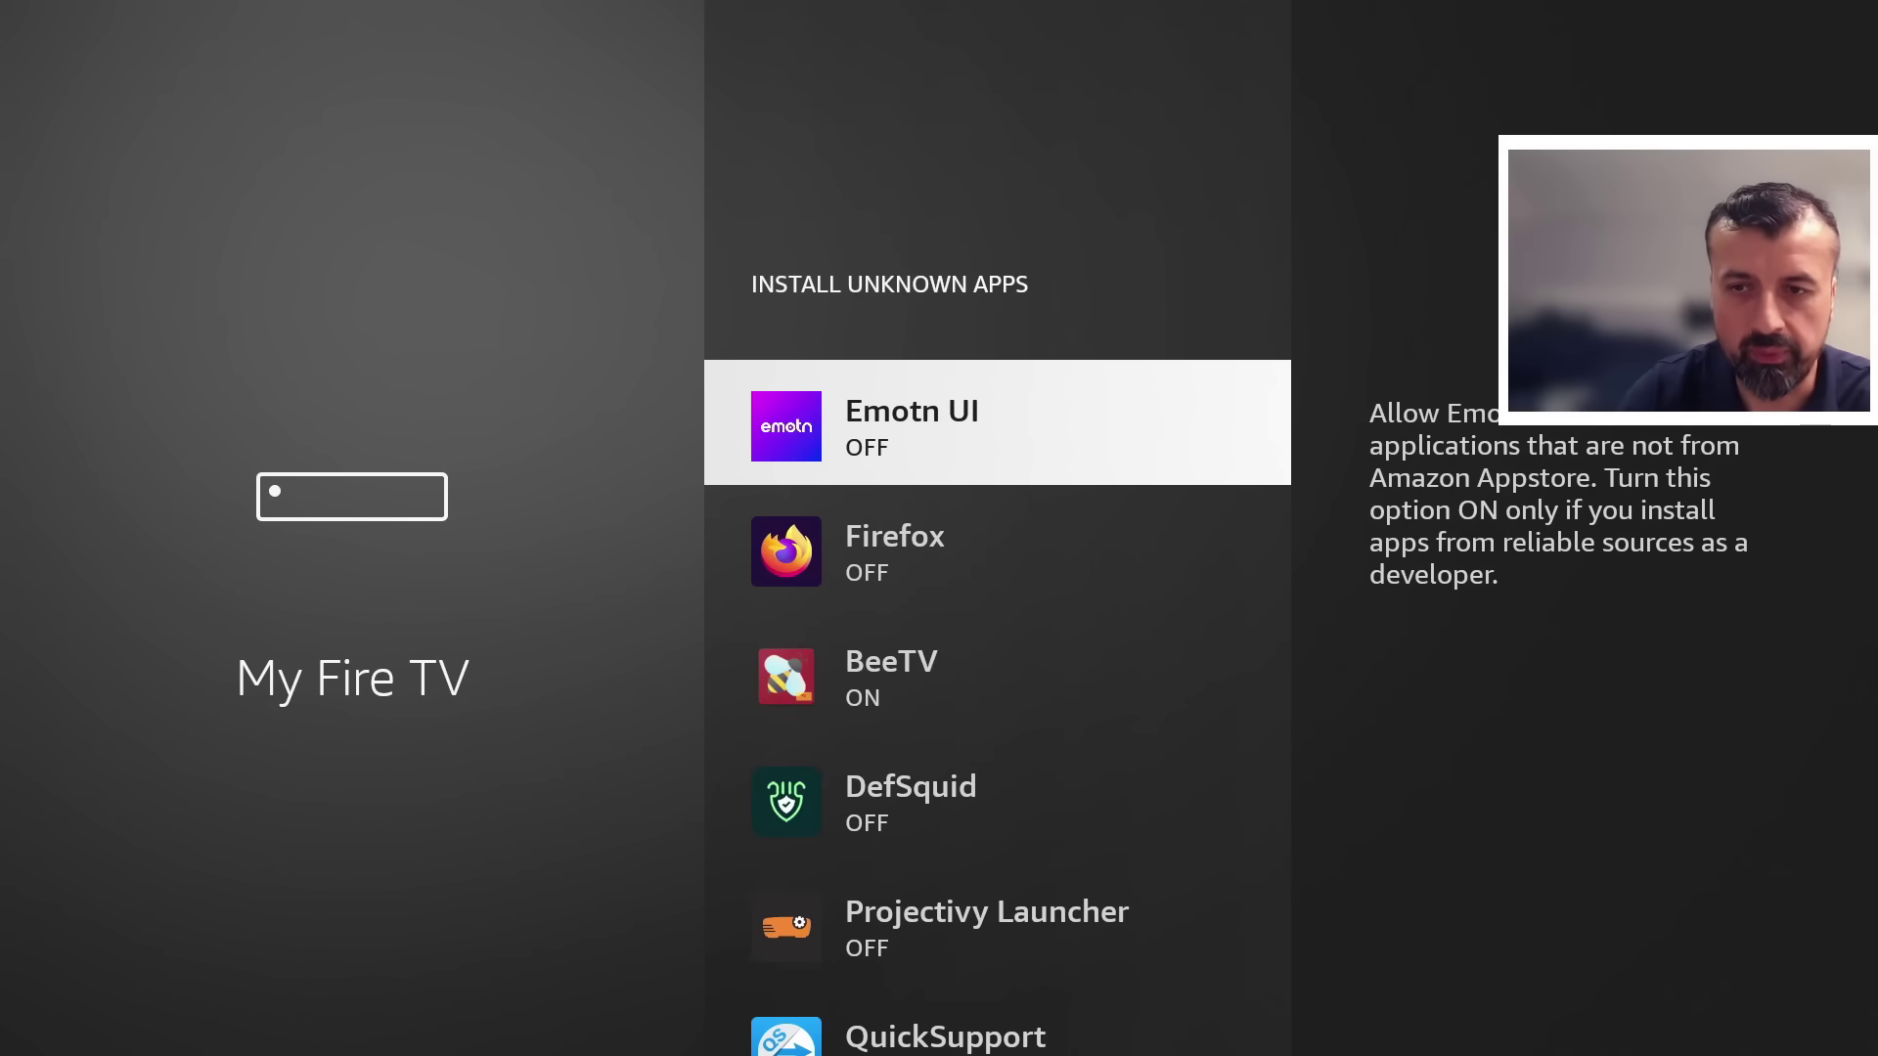
key("Down")
key("Down")
key("Down")
key("Down")
key("Down")
key("Down")
key("Down")
key("Down")
key("Down")
key("Down")
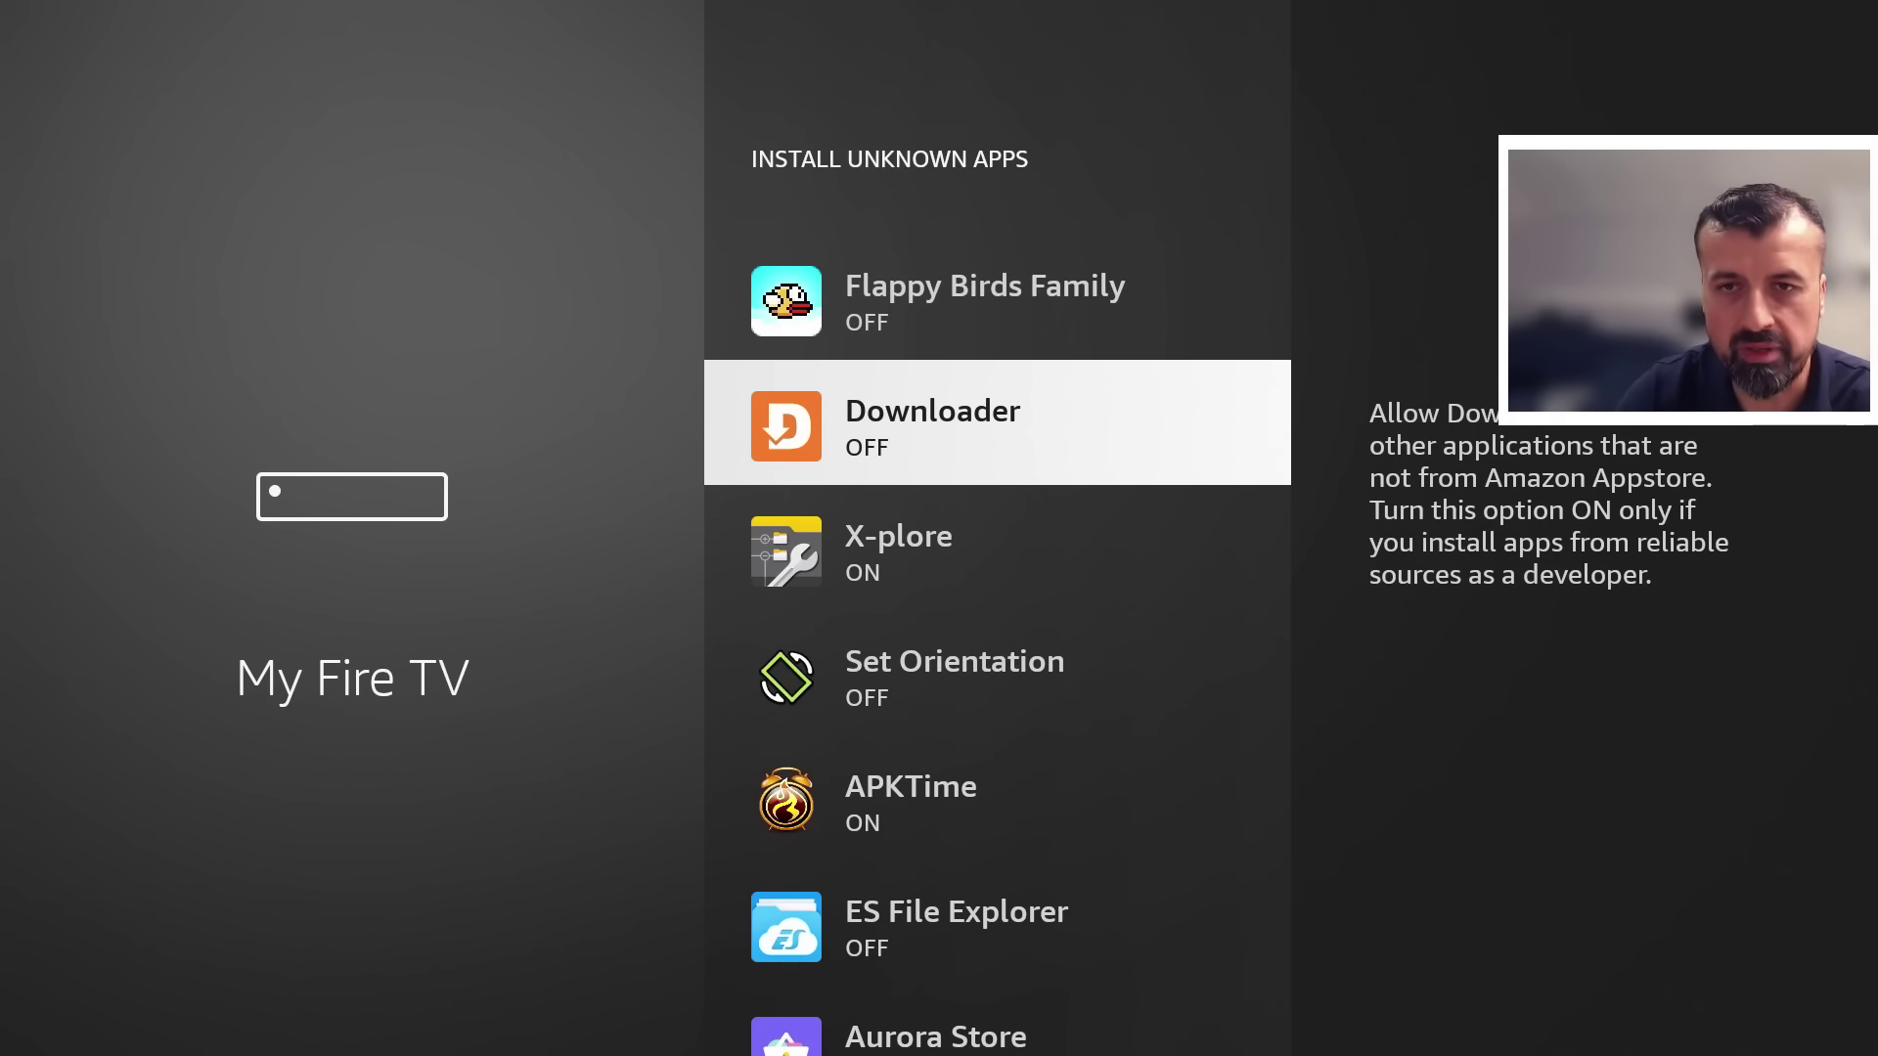
key("Return")
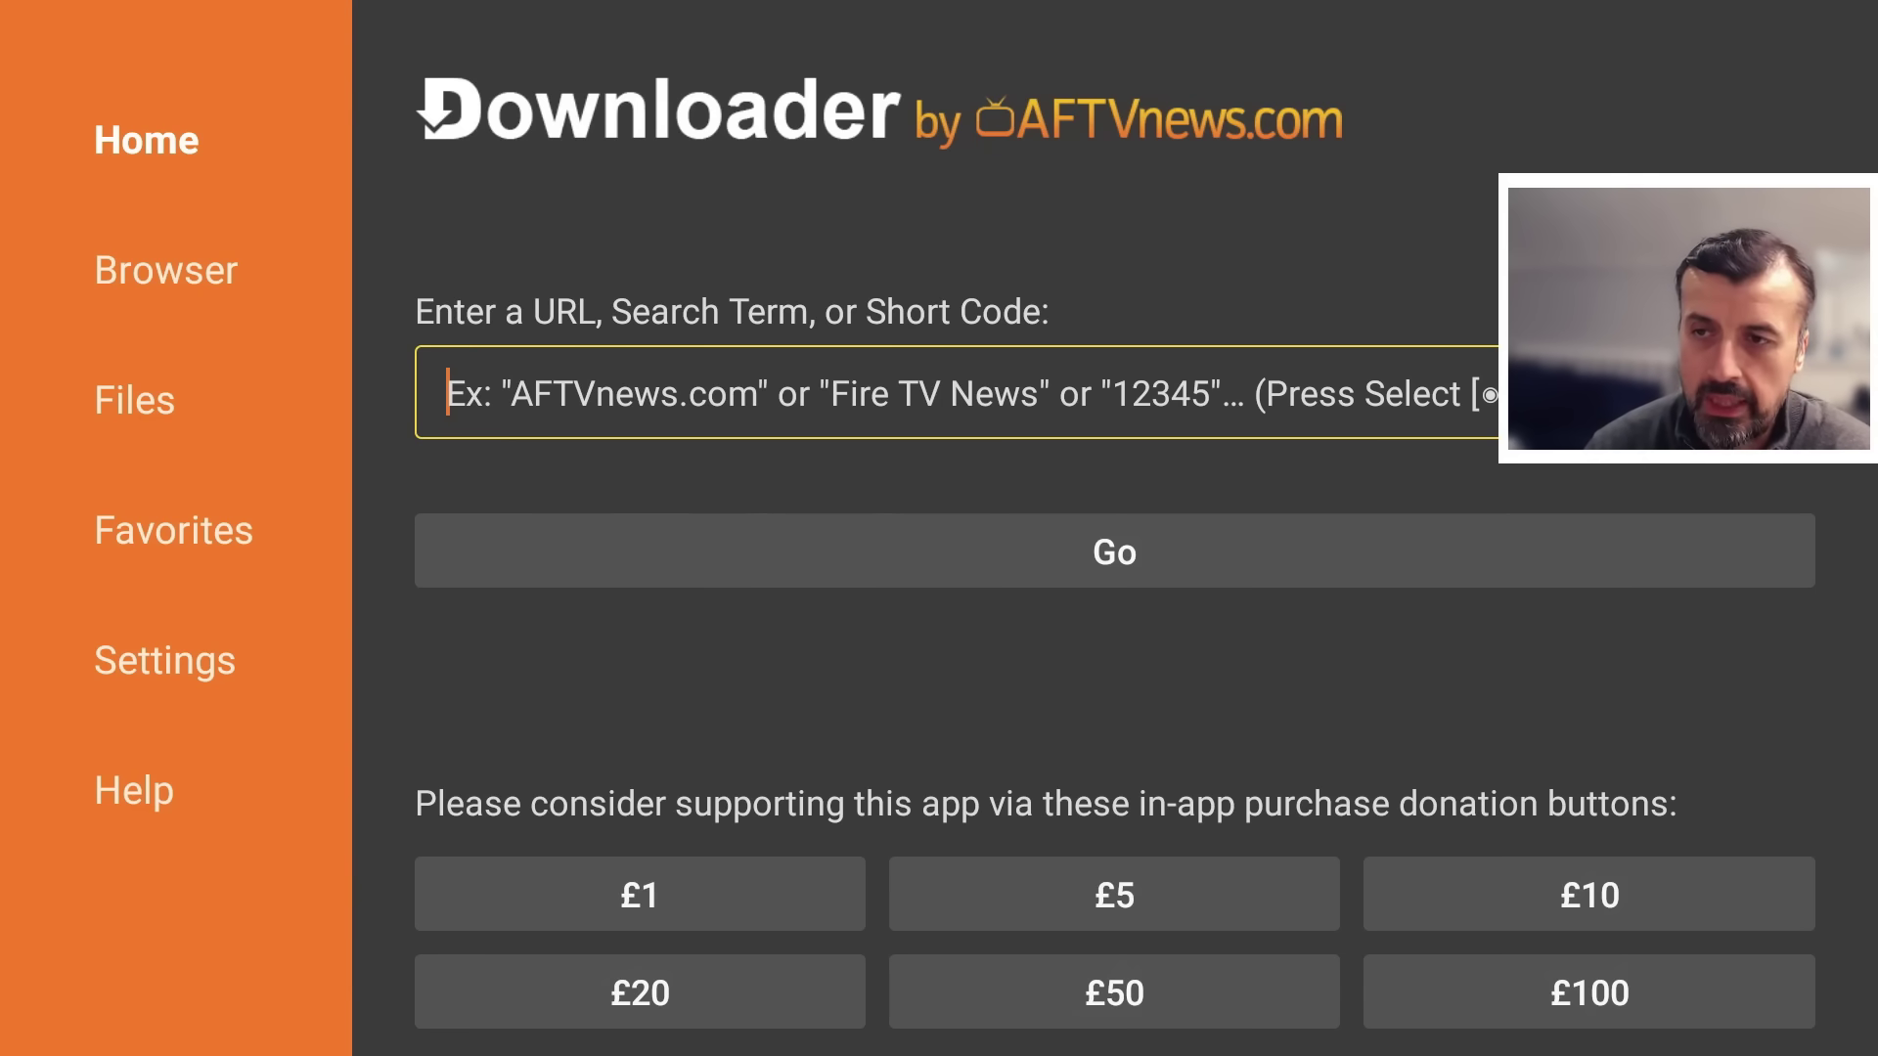
- Enter the short code 729611 in Downloader and submit it to load its page
key("Return")
key("Down")
key("Left")
key("Left")
key("Left")
key("Left")
key("Up")
key("Up")
key("Return")
key("Right")
key("Right")
key("Right")
key("Right")
key("Right")
key("Return")
key("Left")
key("Left")
key("Left")
key("Return")
key("Right")
key("Right")
key("Right")
key("Right")
key("Right")
key("Right")
key("Right")
key("Return")
key("Right")
key("Right")
key("Right")
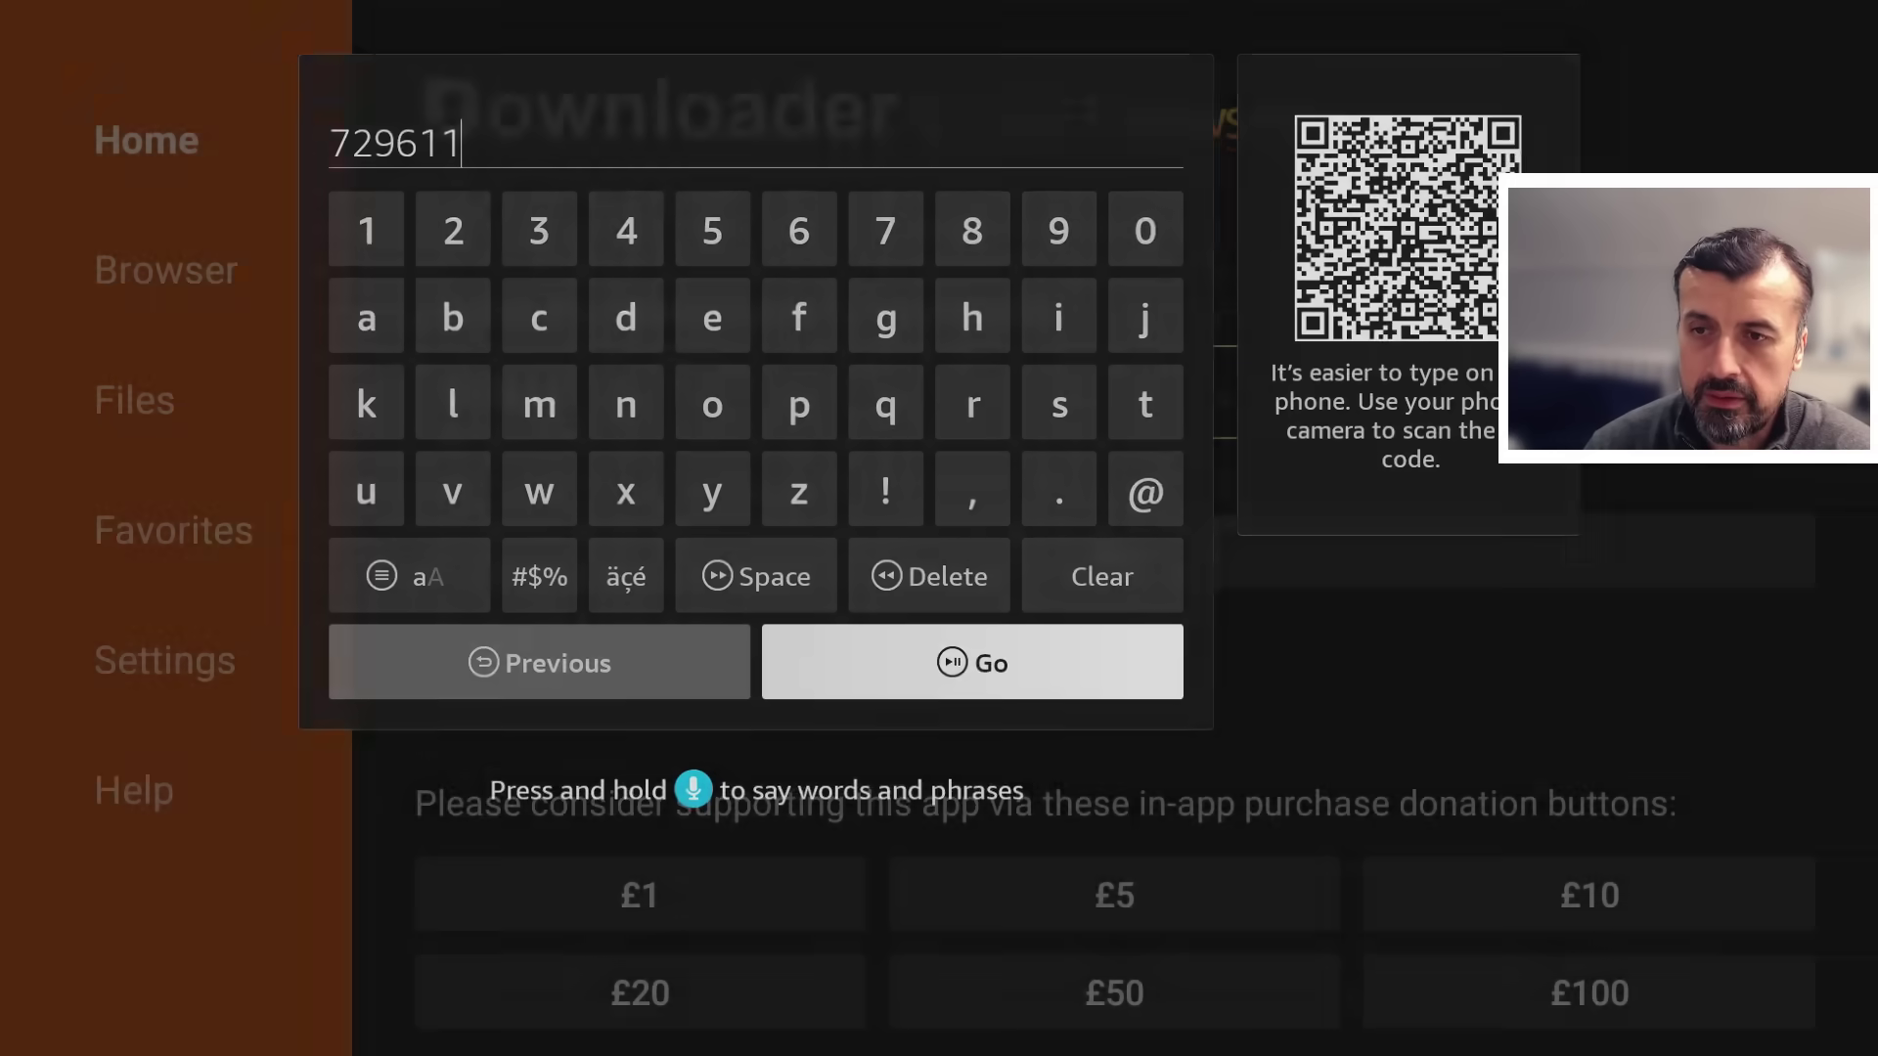
key("Return")
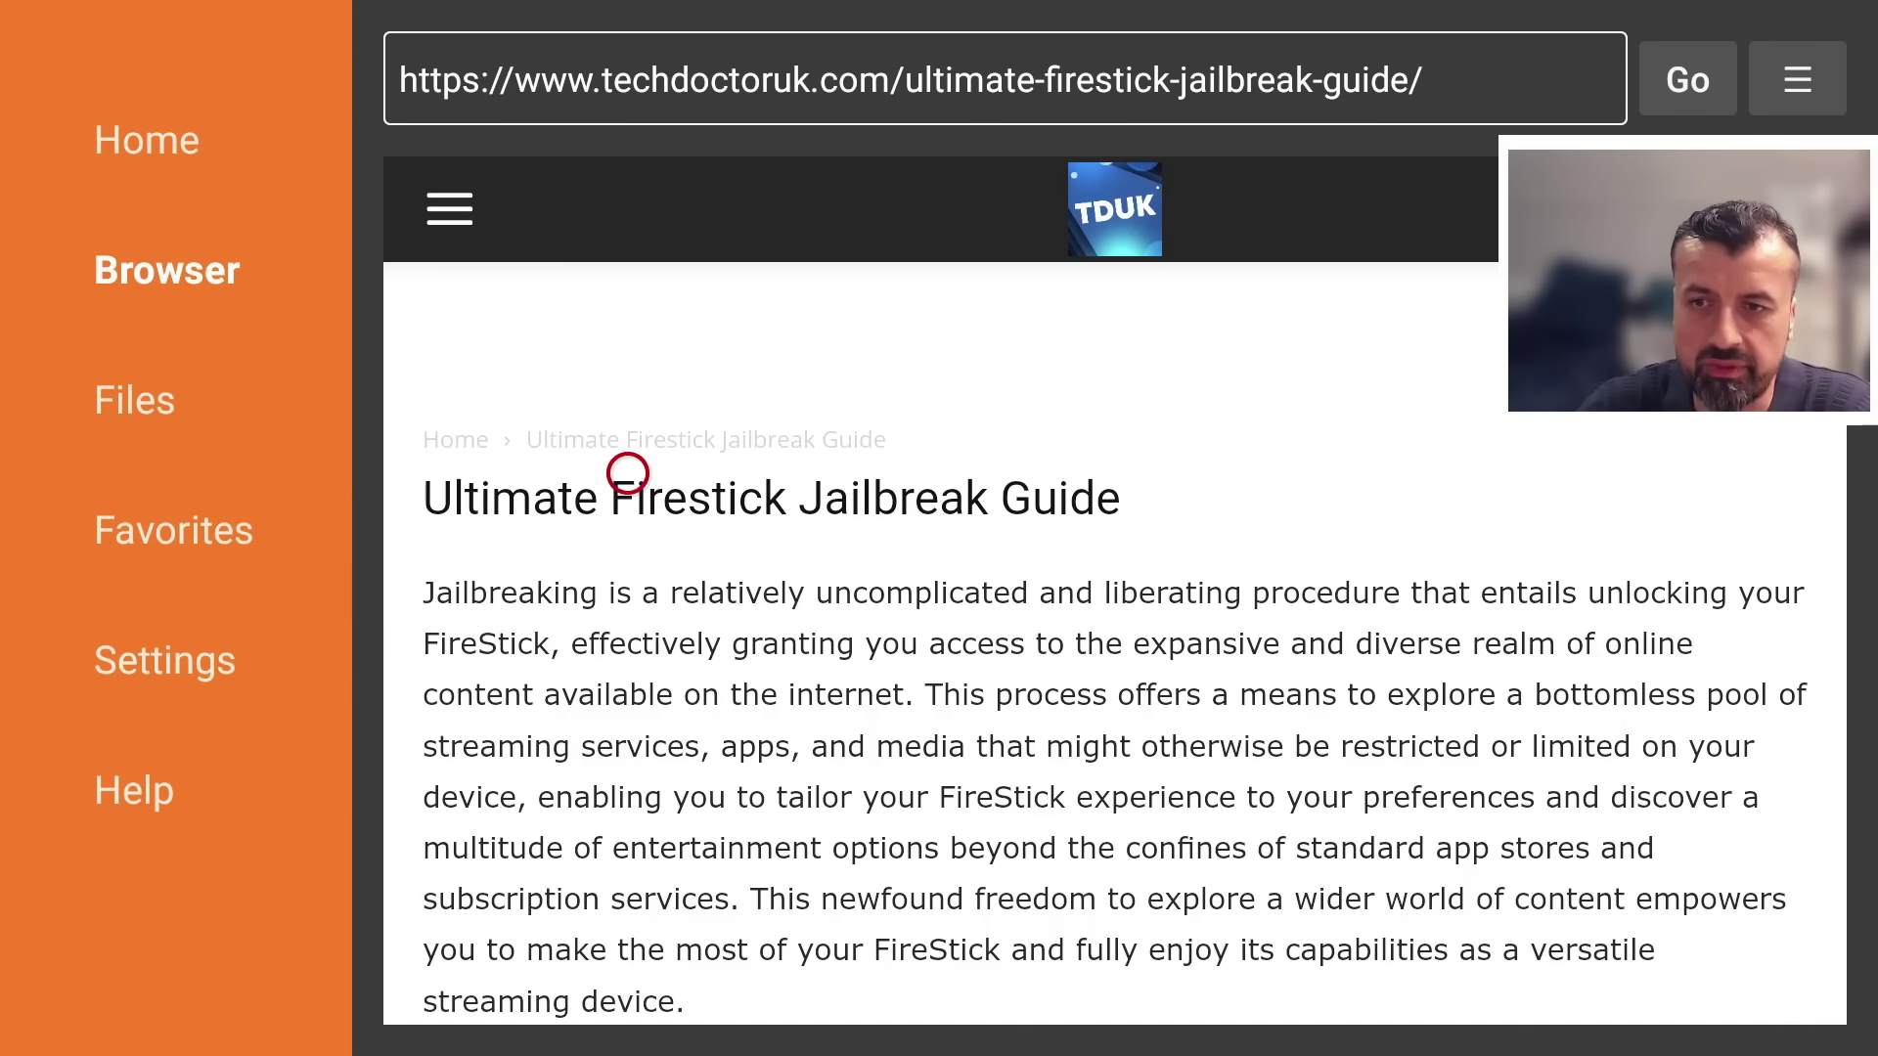
- Scroll the jailbreak guide down to Software Needed and the Ultimate App Store link
scroll(628, 978, "down", 7)
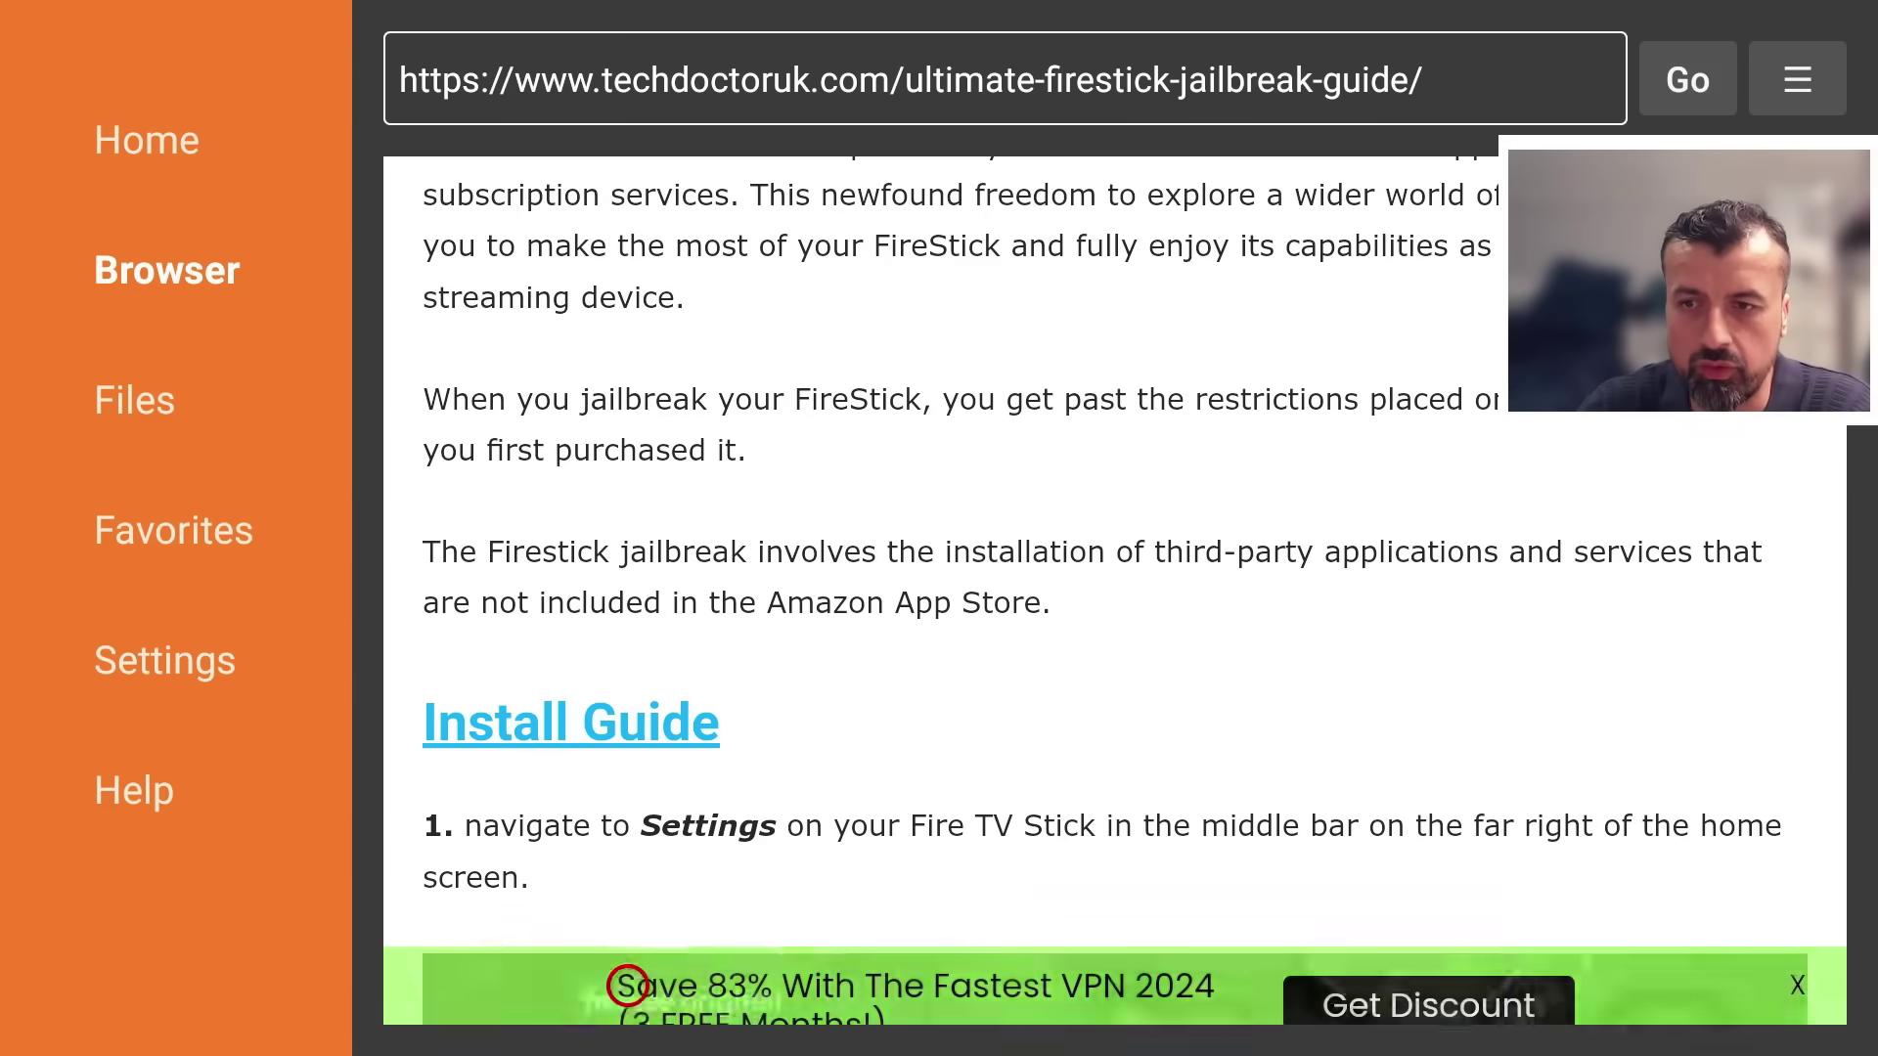
scroll(628, 985, "down", 10)
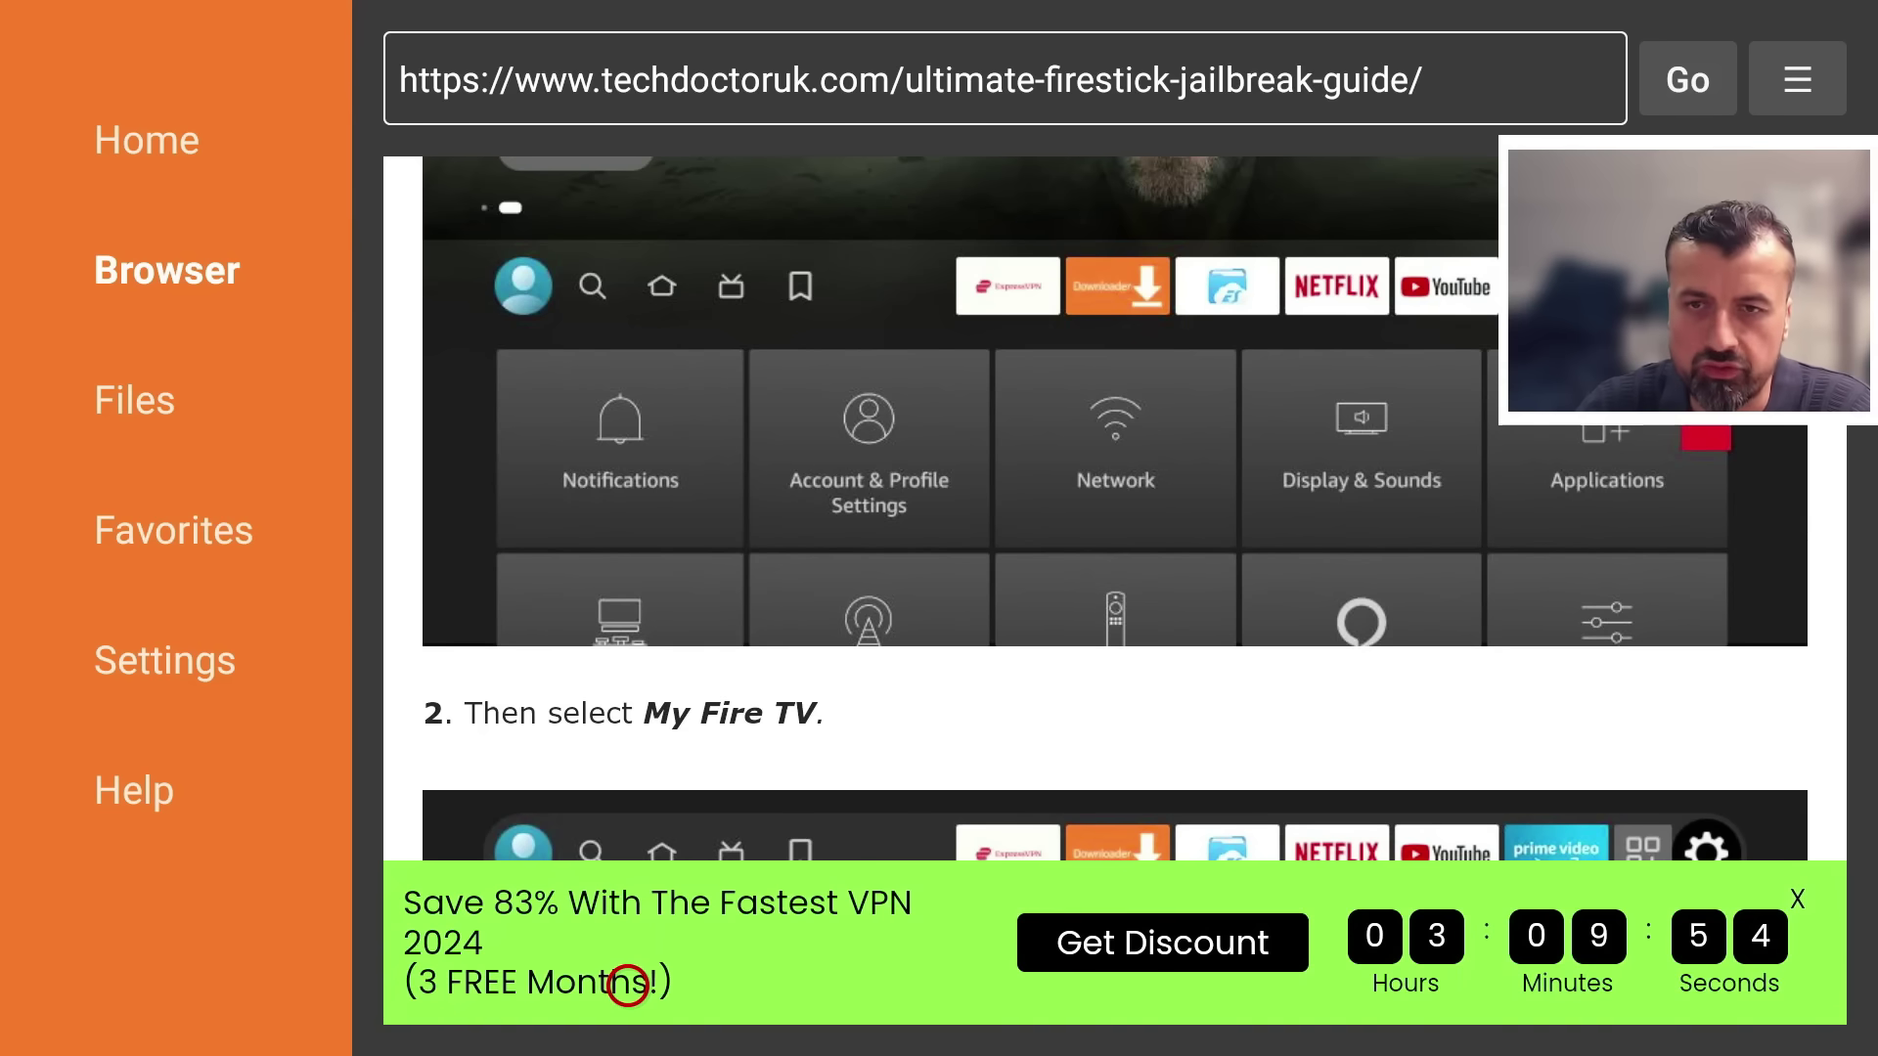
scroll(628, 983, "down", 12)
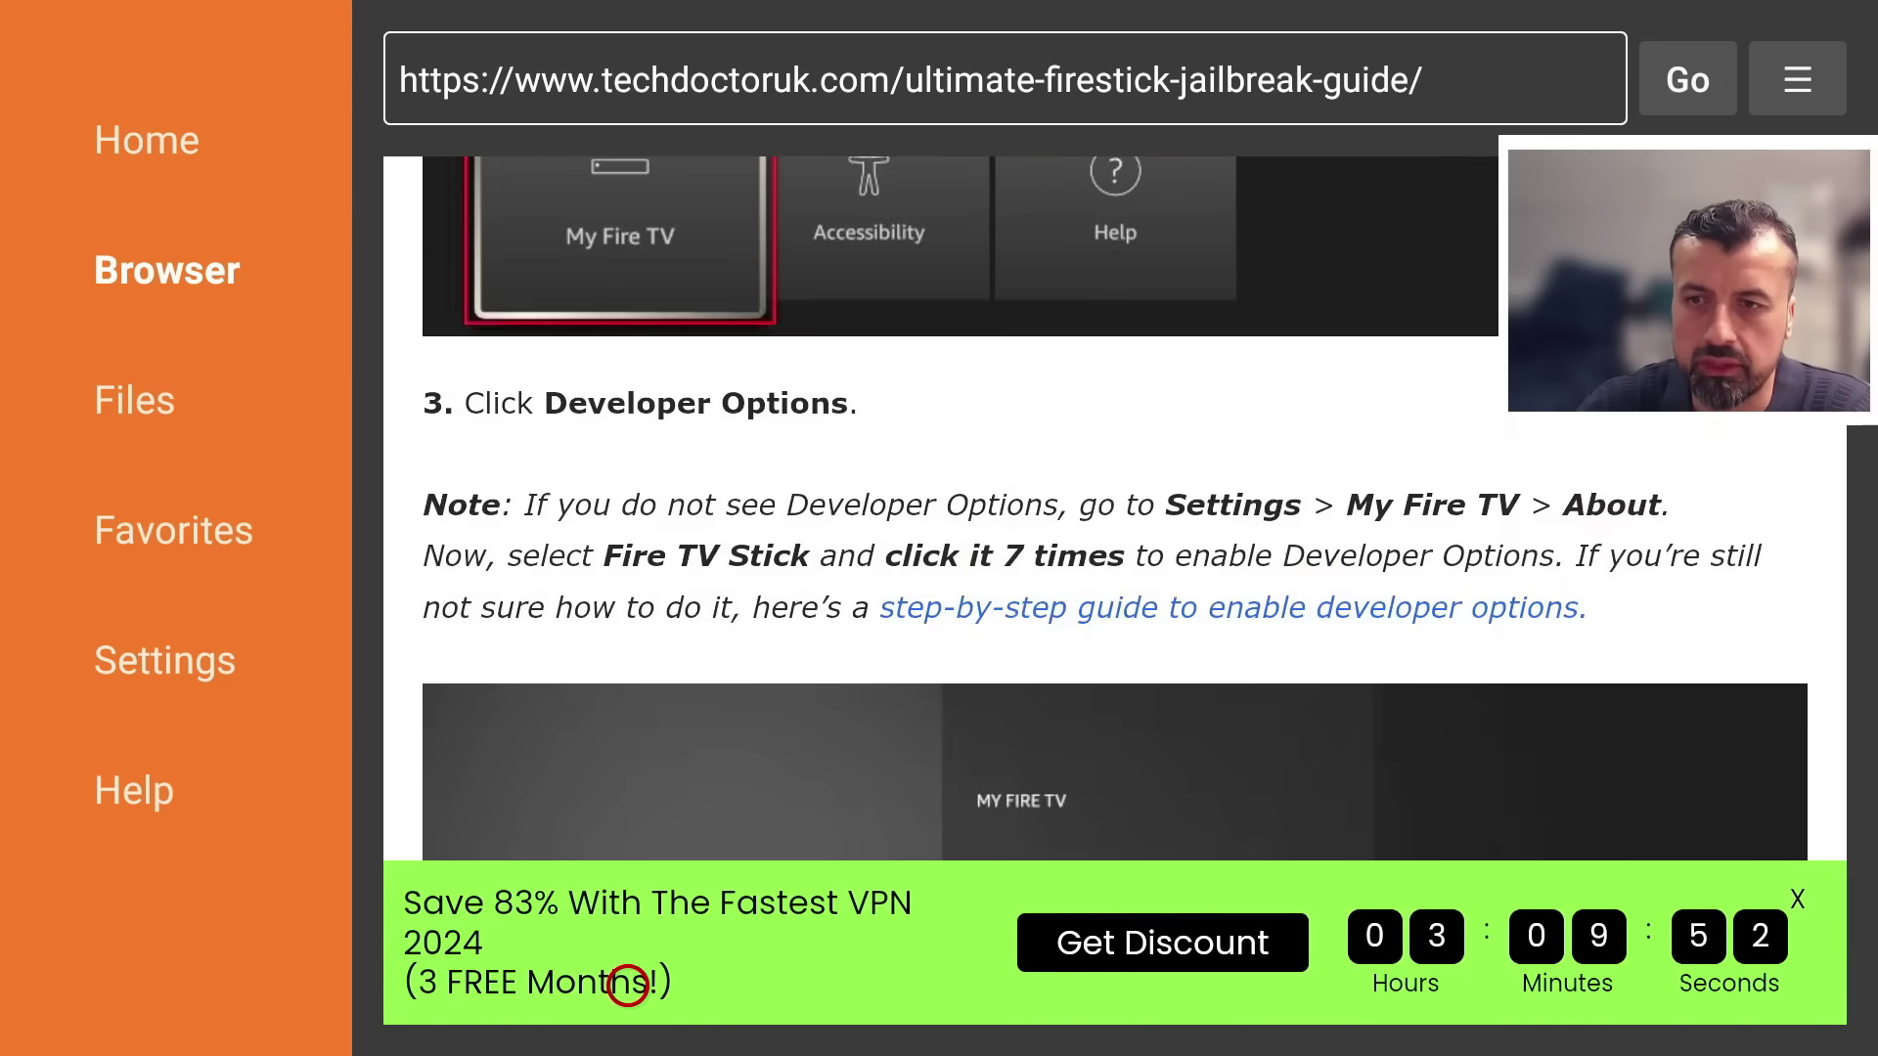
scroll(628, 984, "down", 12)
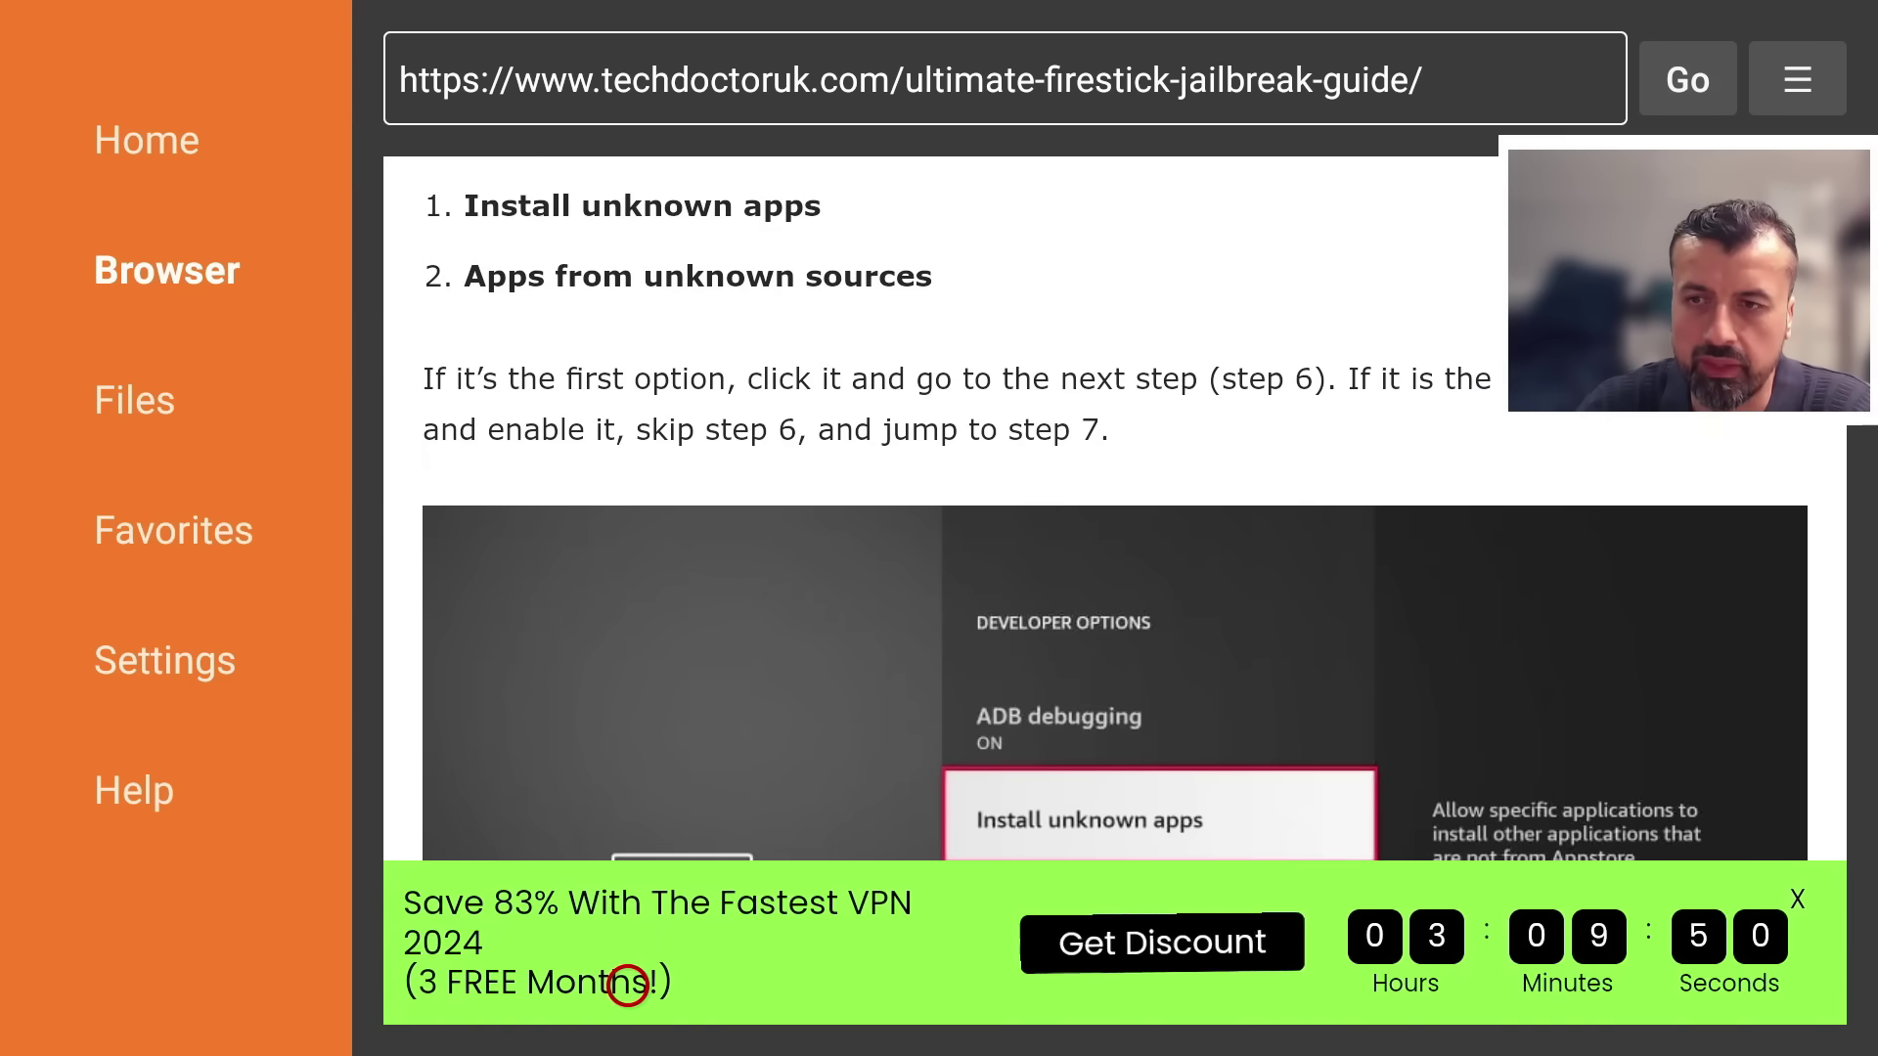
scroll(627, 985, "down", 6)
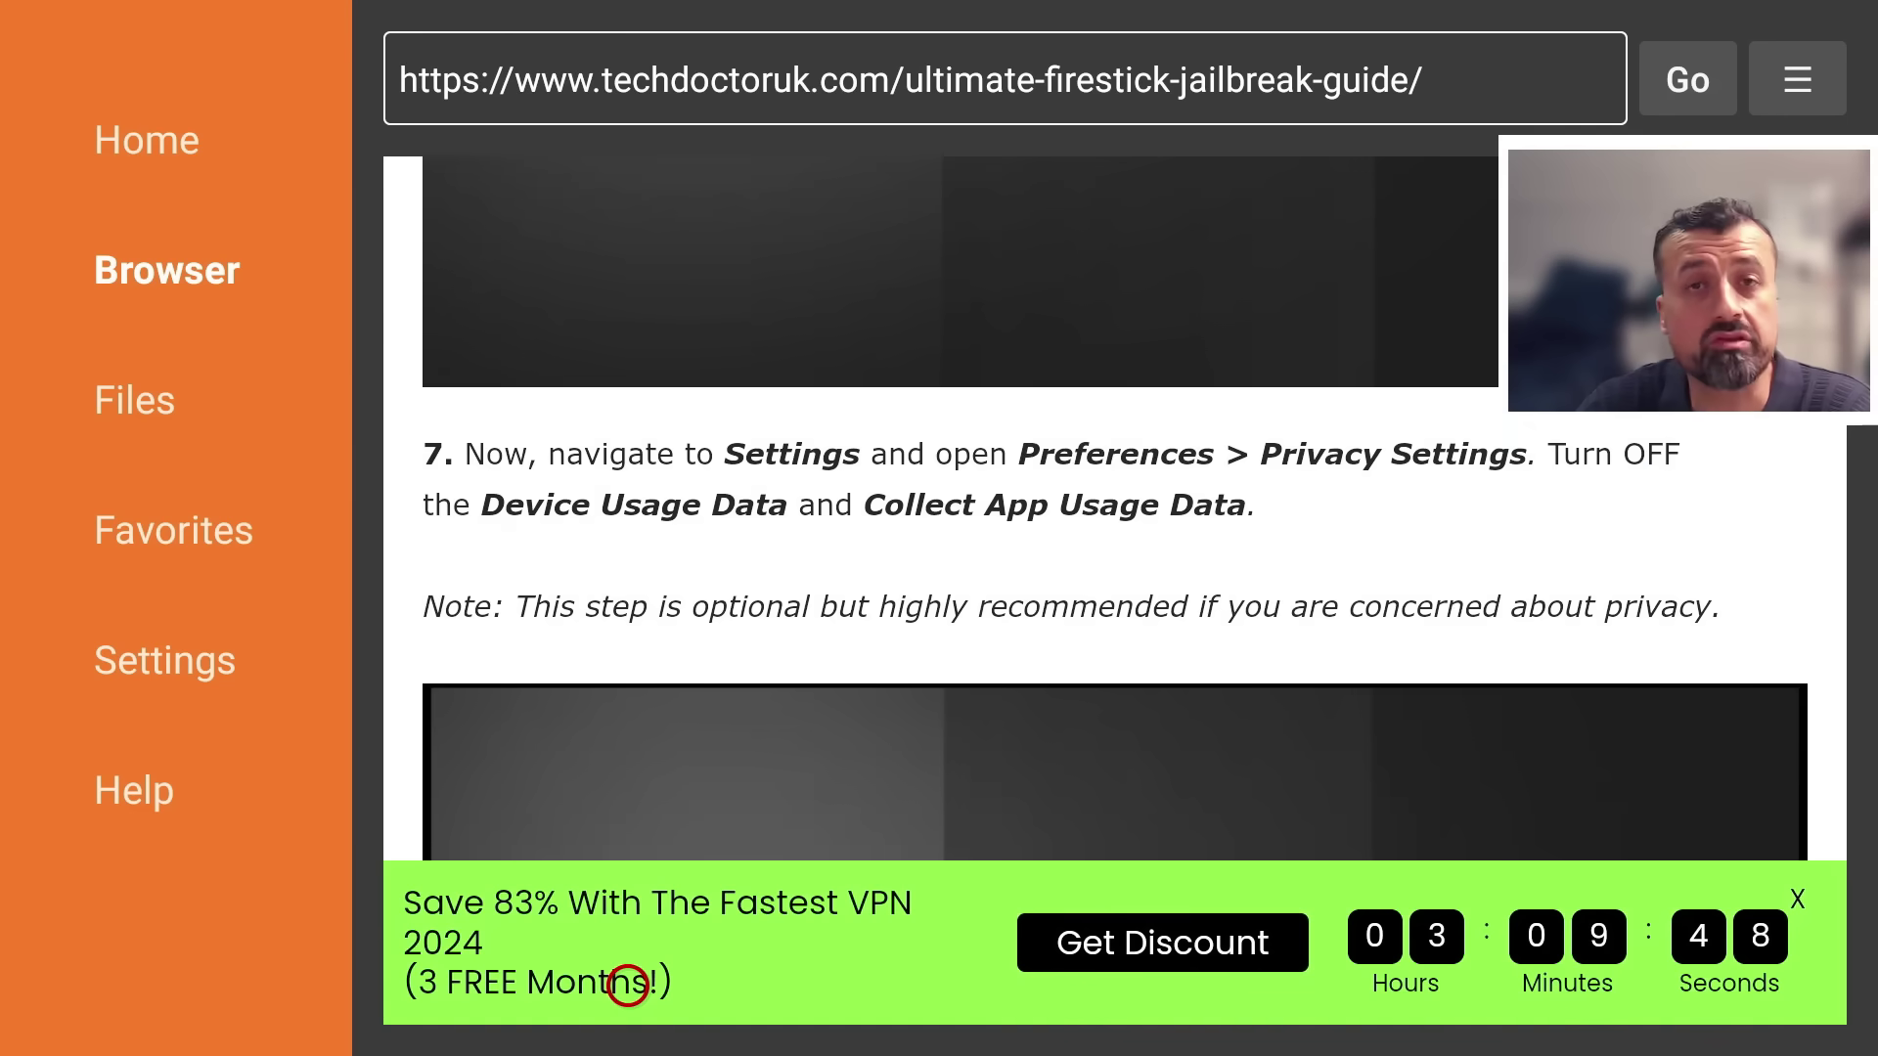
scroll(627, 984, "down", 10)
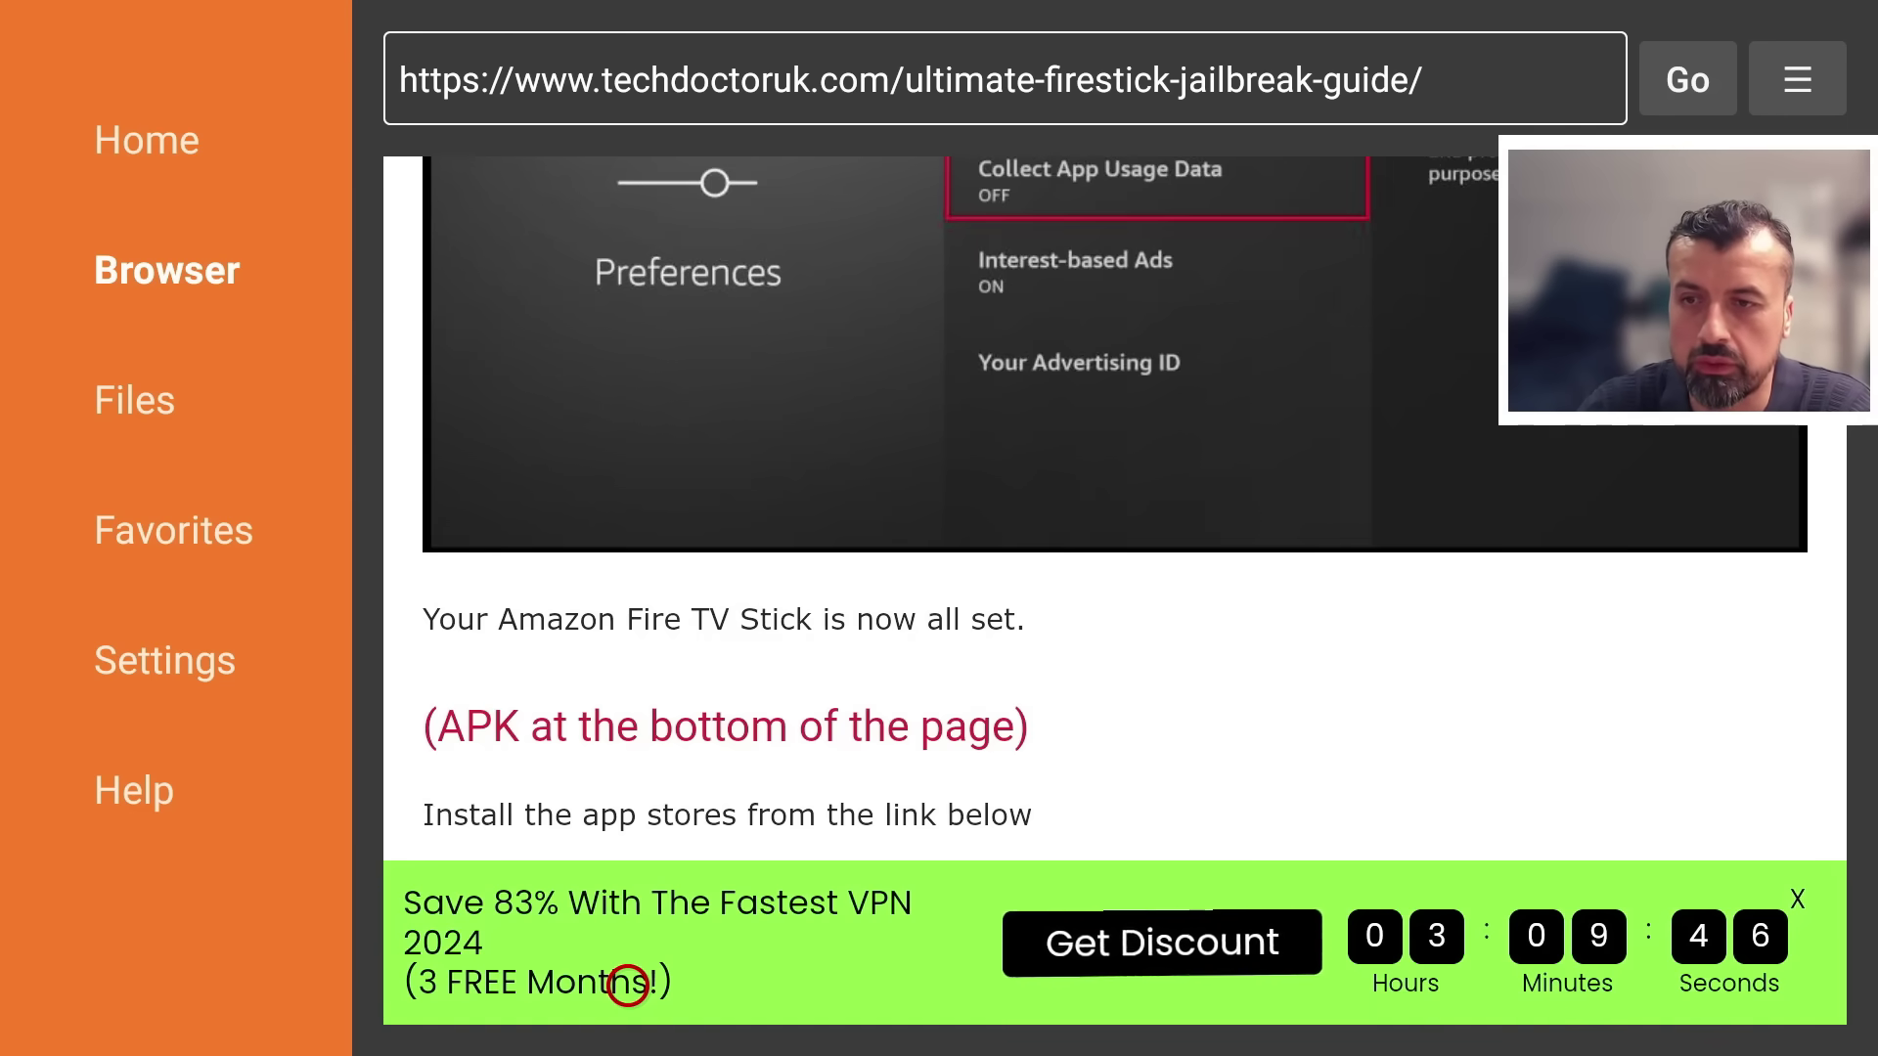
scroll(628, 984, "down", 10)
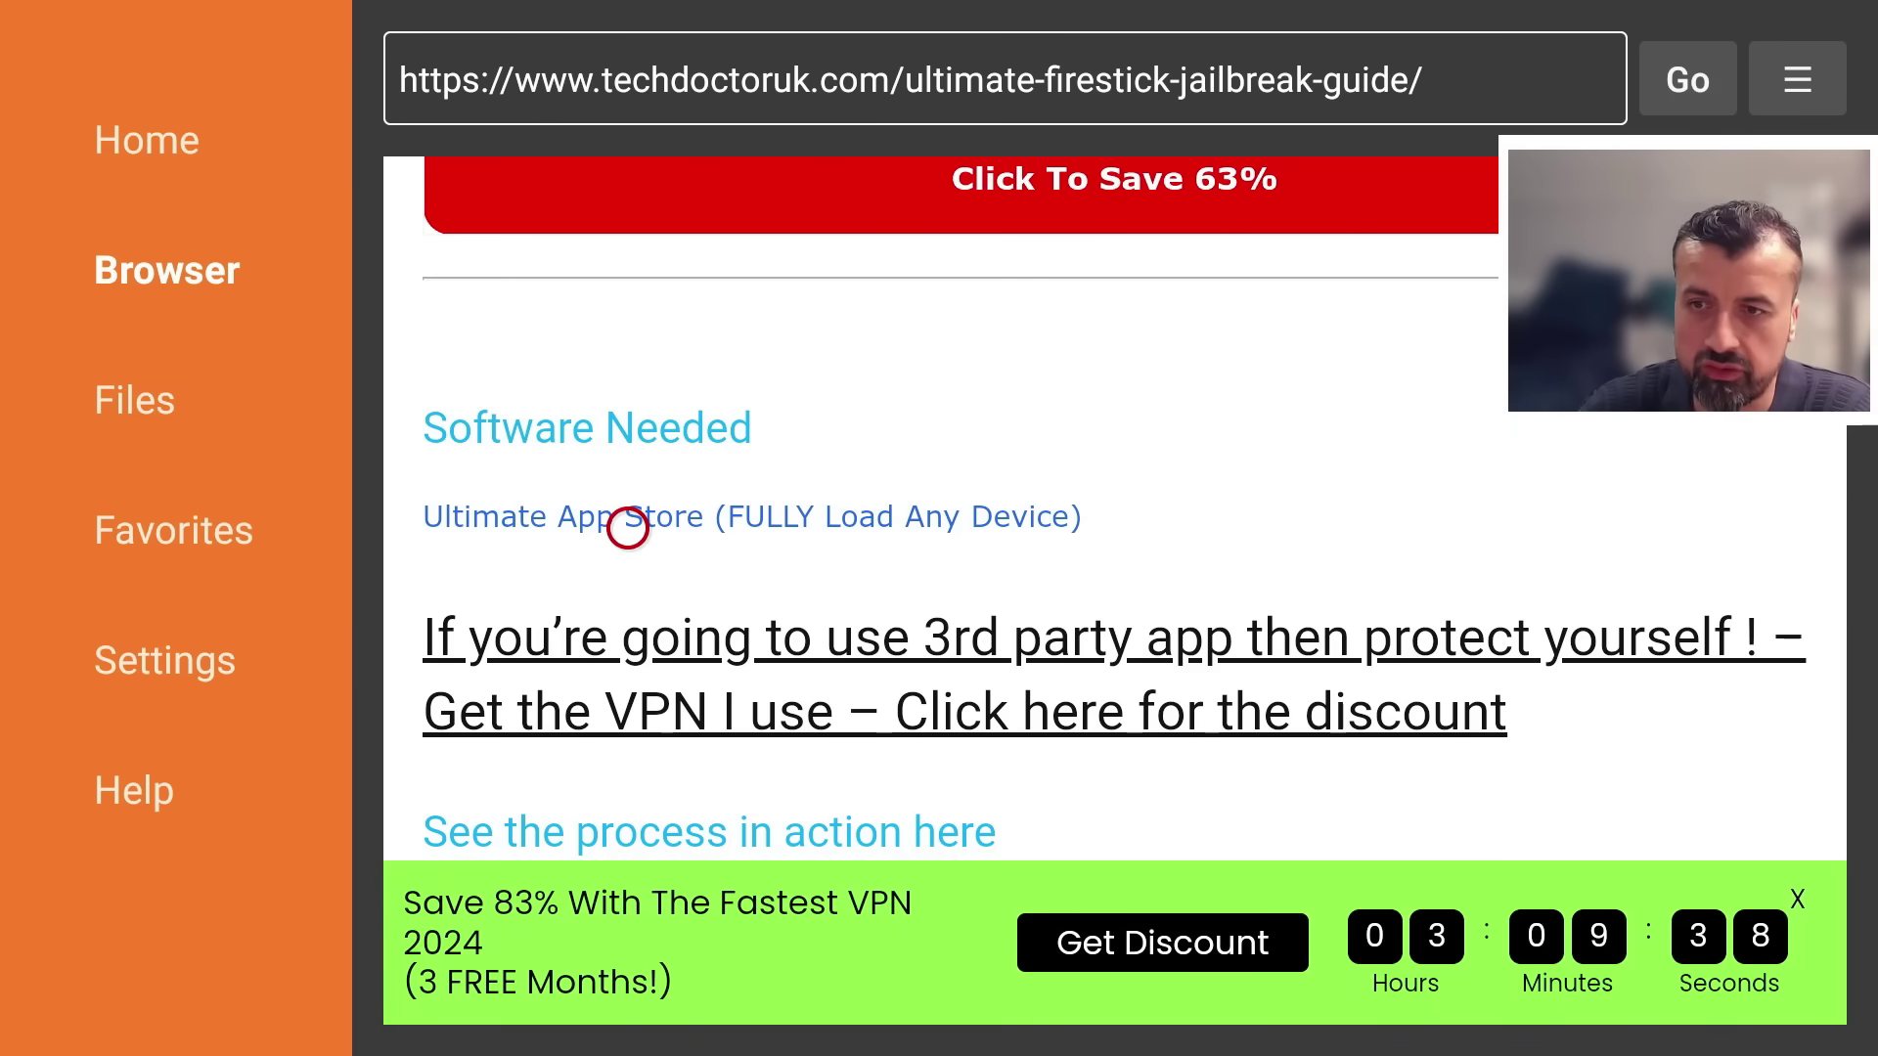
- Follow the Ultimate App Store link and download the APKTime package
left_click(627, 528)
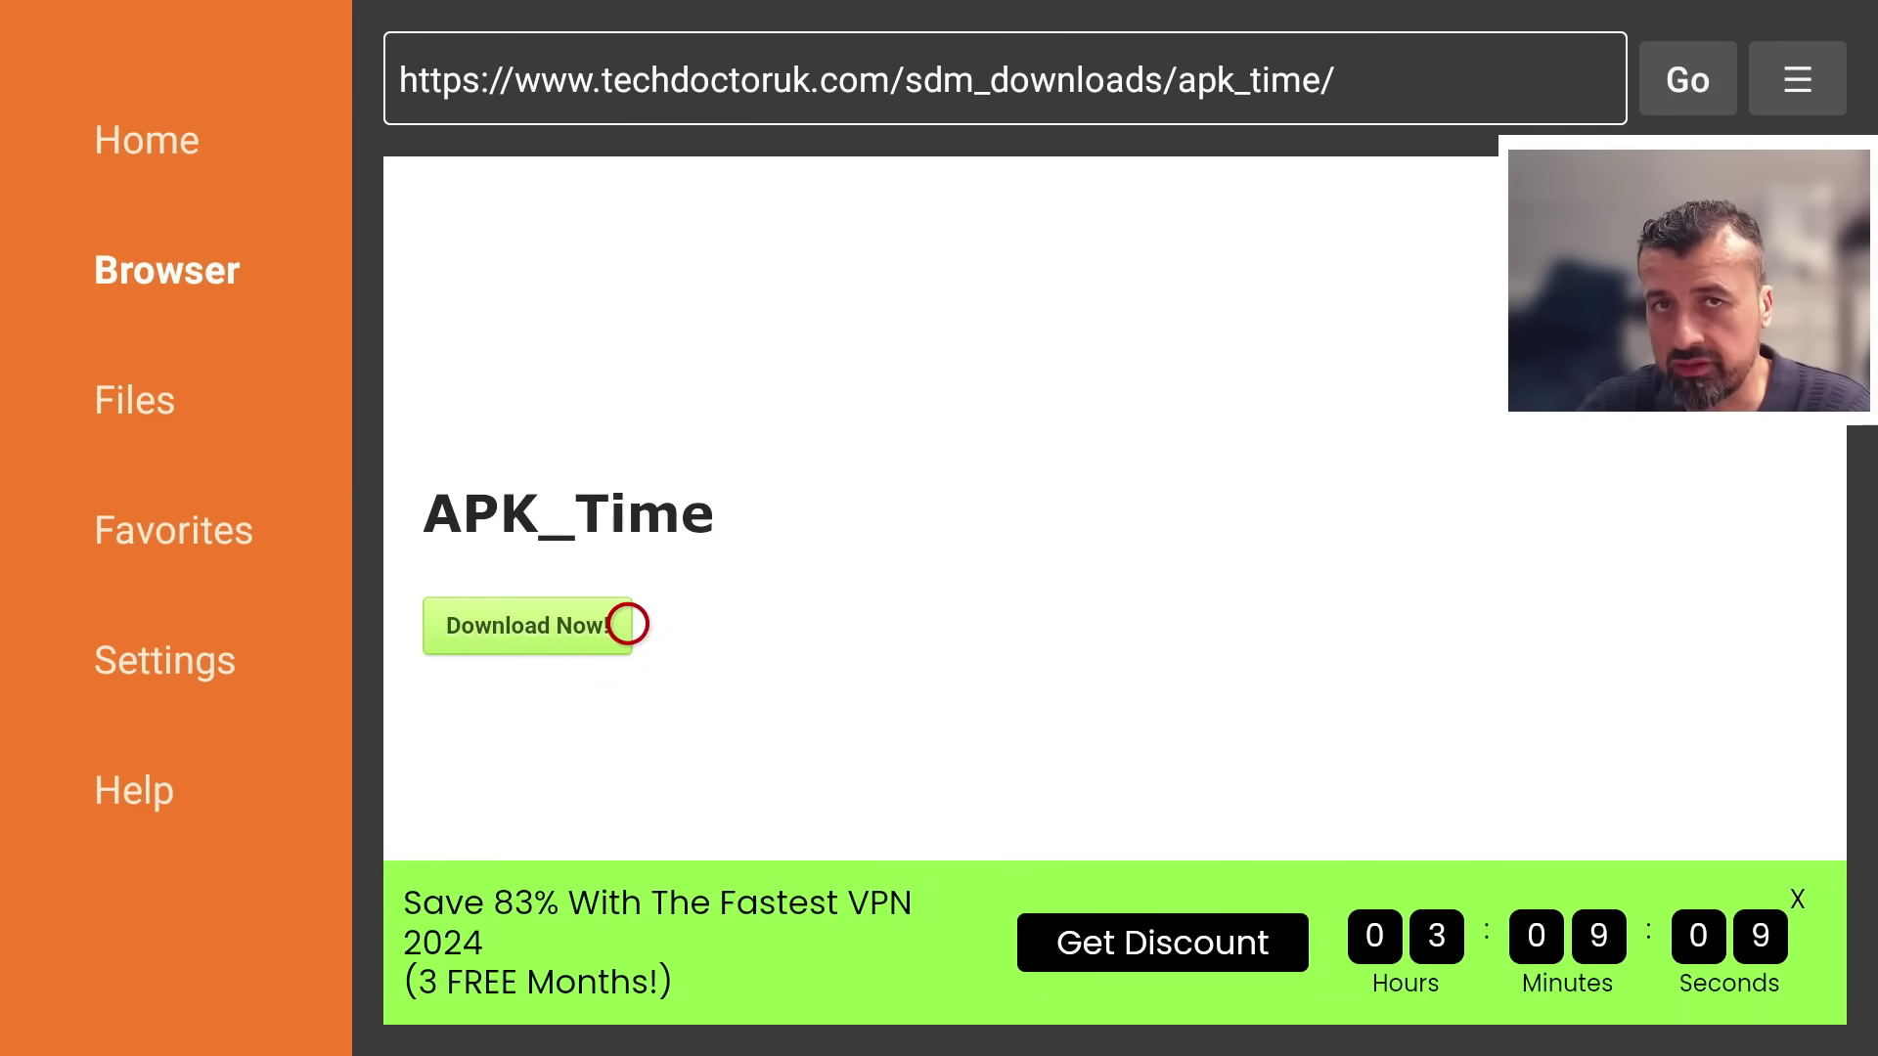
left_click(627, 624)
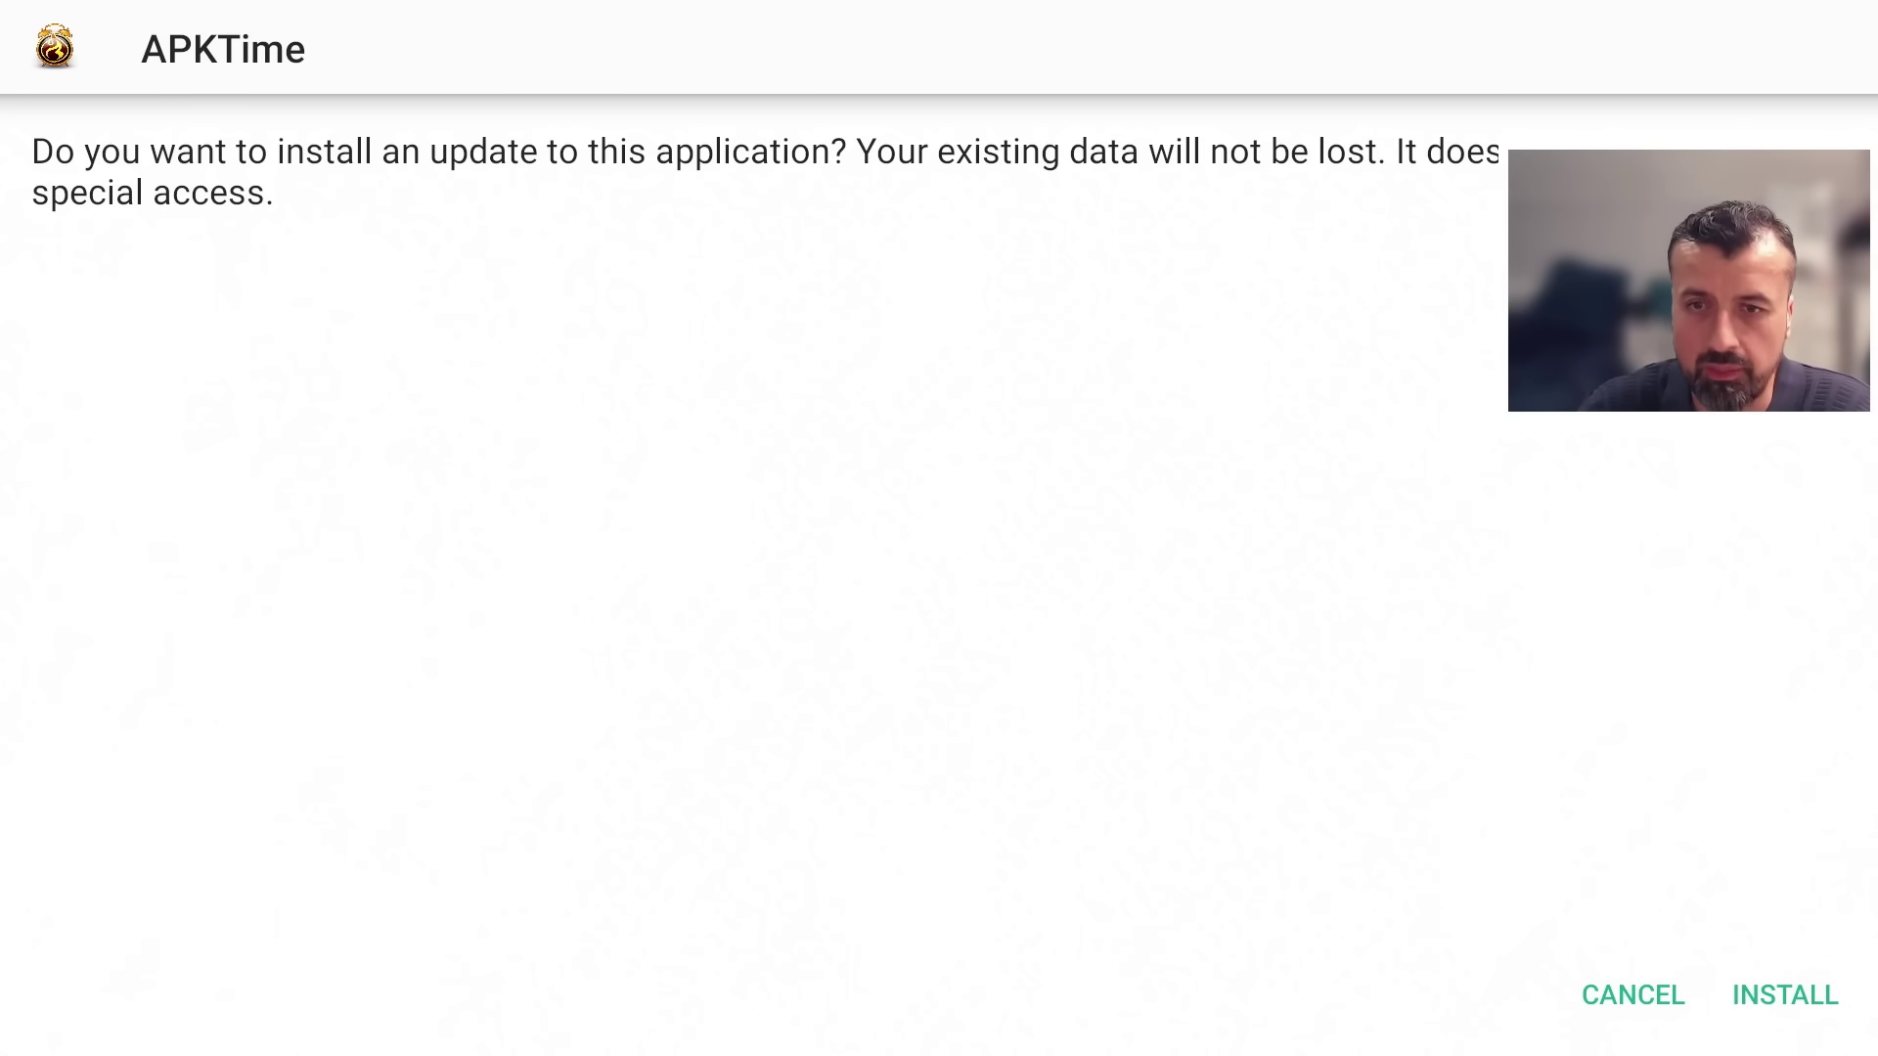
- Install the APKTime update, close Downloader's status dialog, and go to the home screen
key("Down")
key("Right")
key("Return")
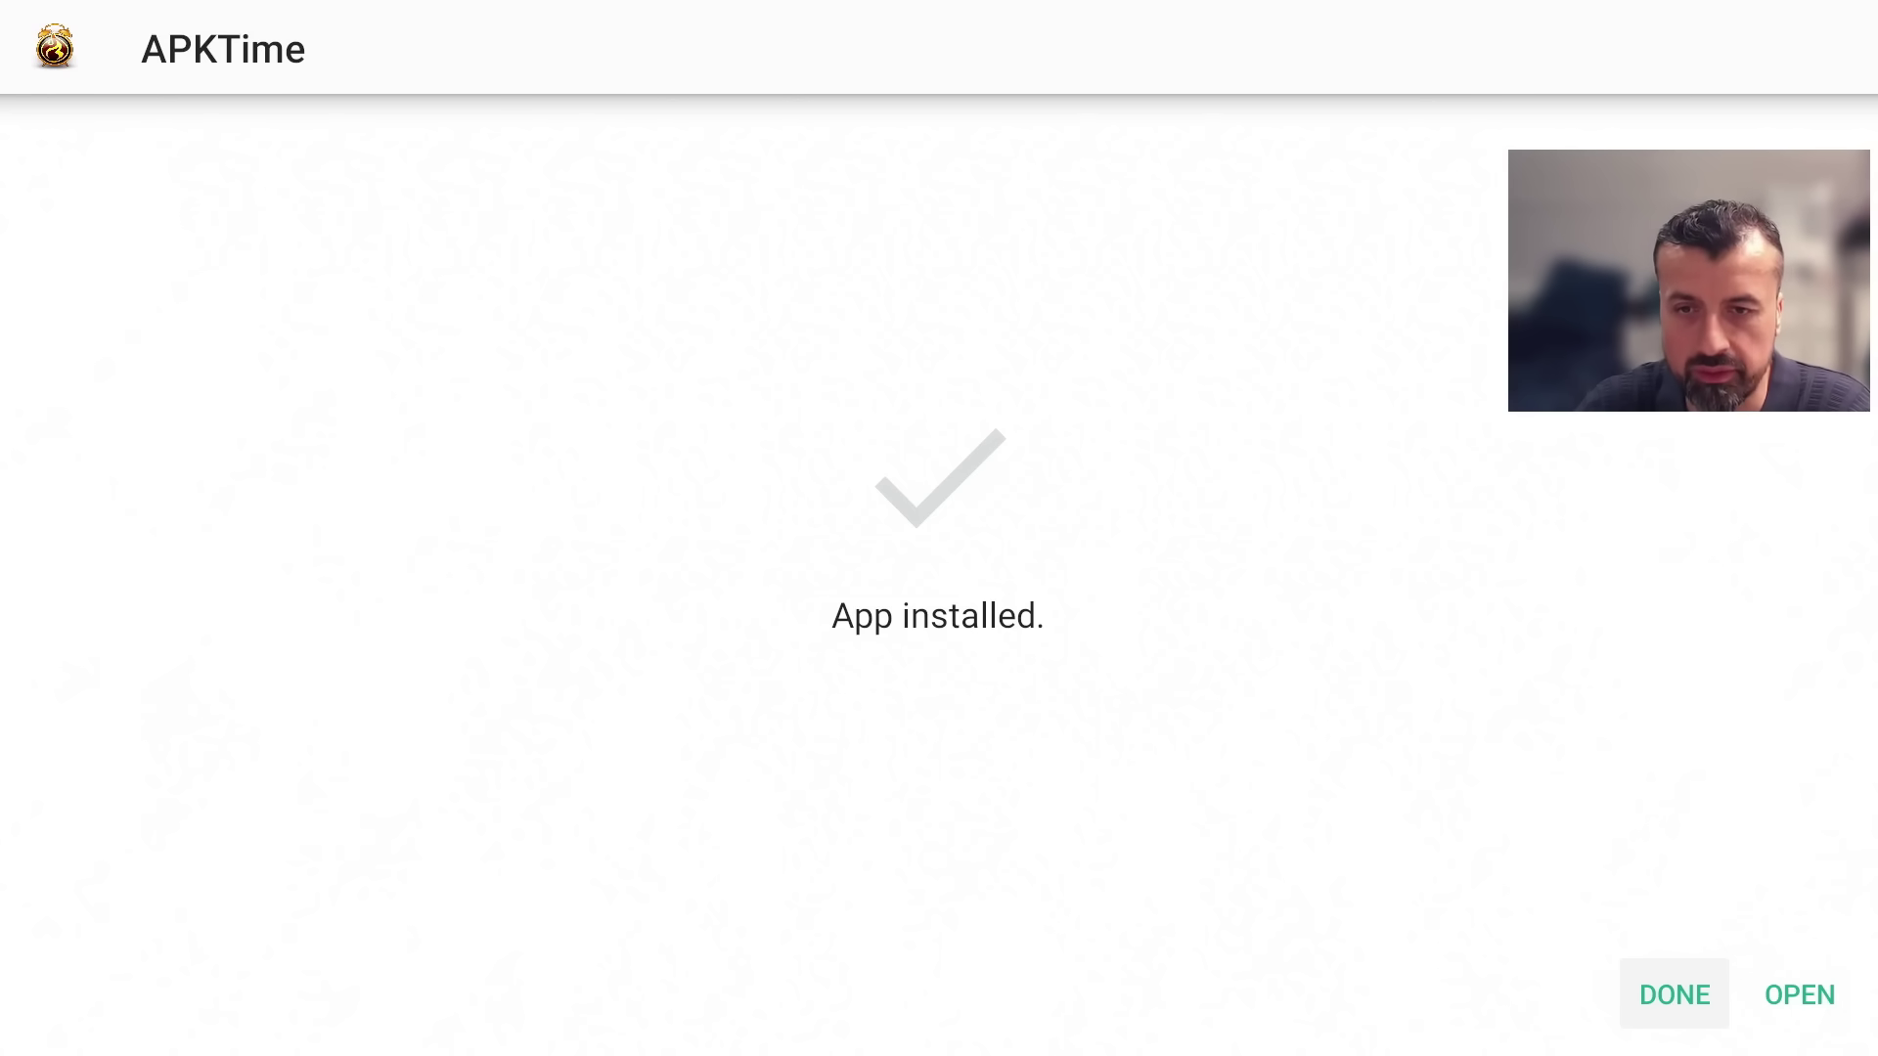
key("Return")
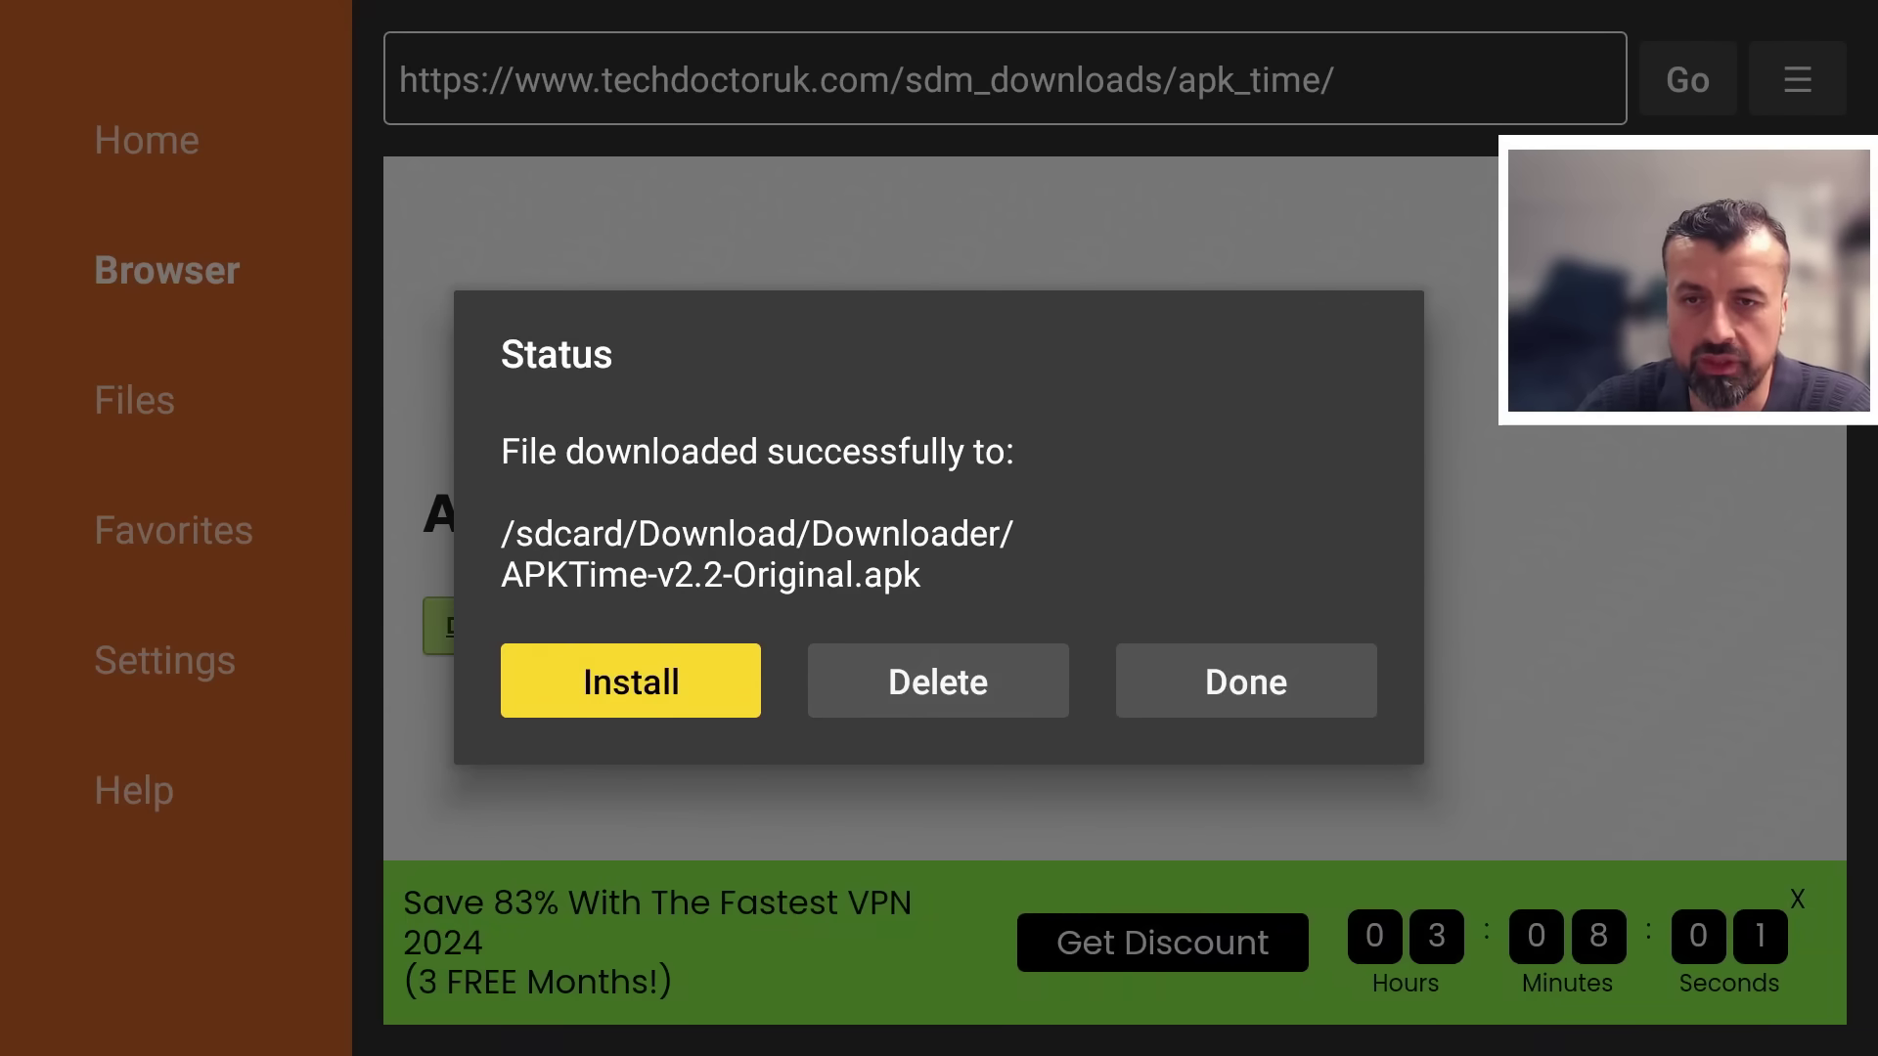
key("Escape")
key("Home")
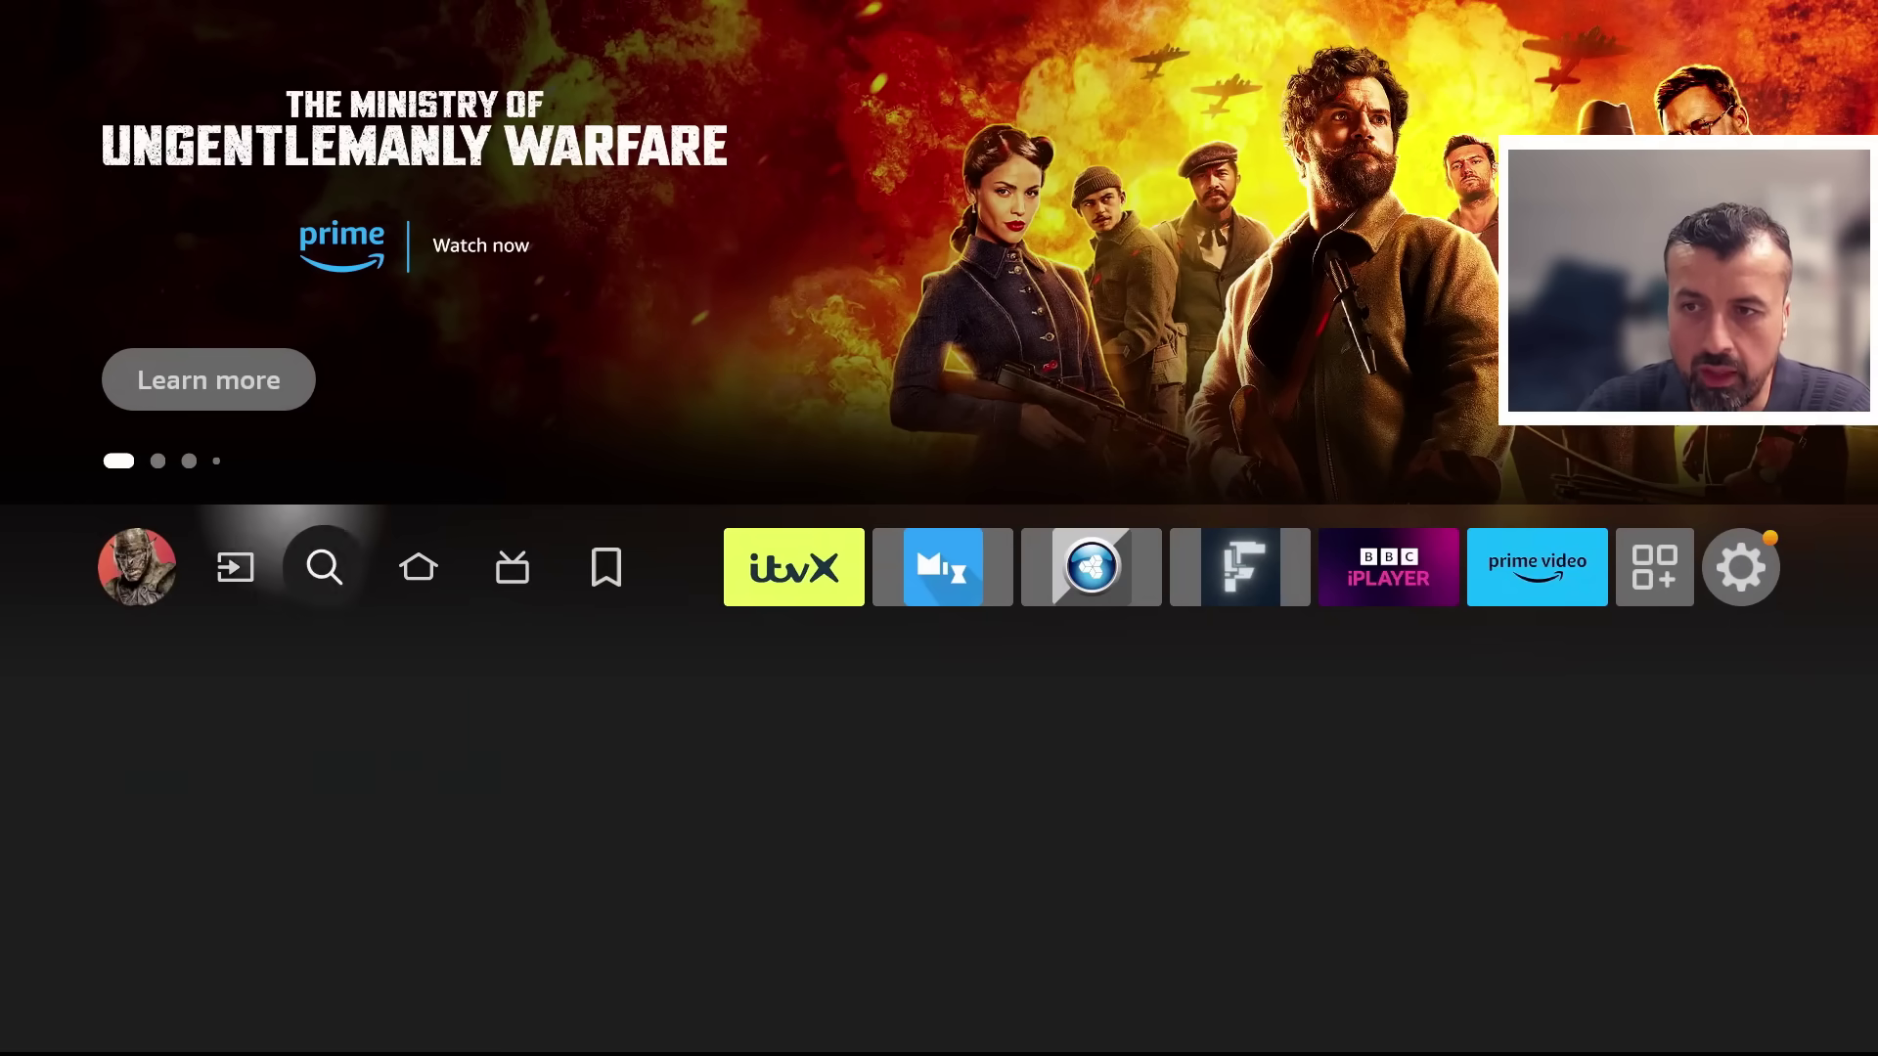
- Switch APKTime ON under My Fire TV > Developer Options > Install unknown apps
key("Left")
key("Left")
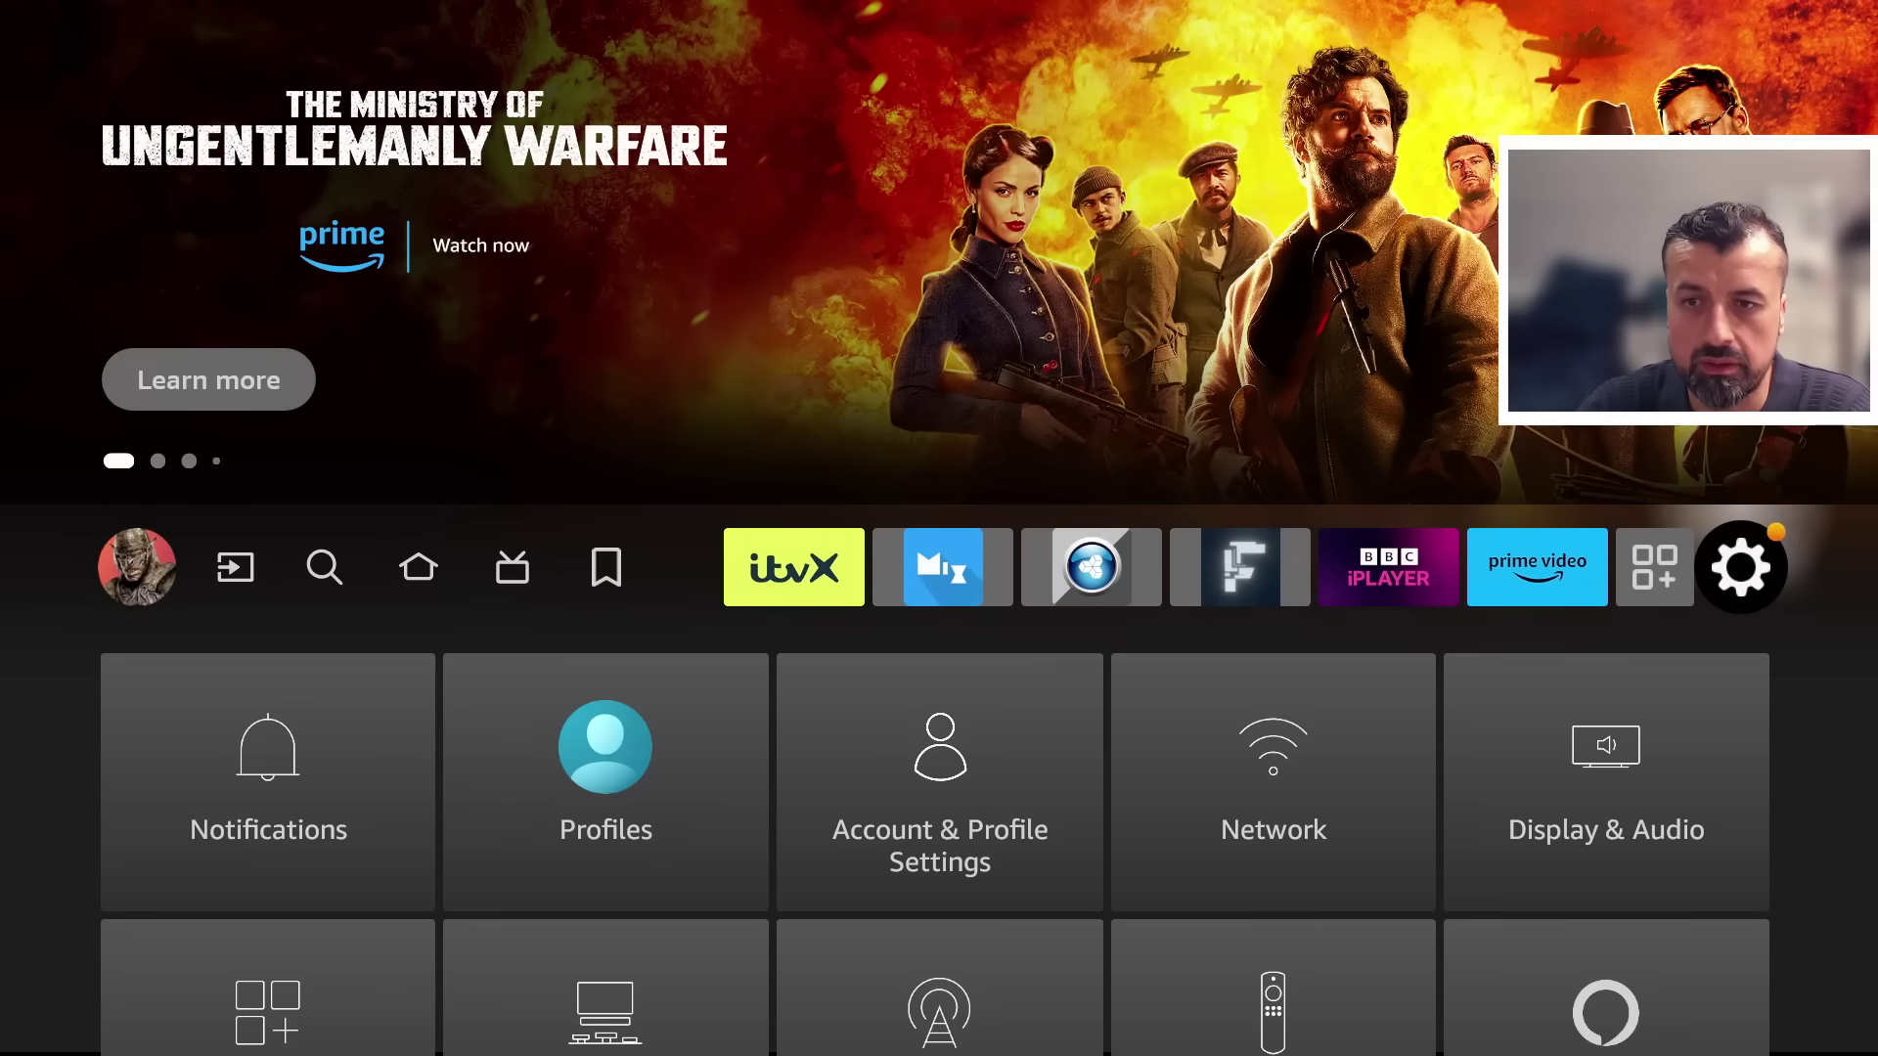
key("Down")
key("Down")
key("Down")
key("Right")
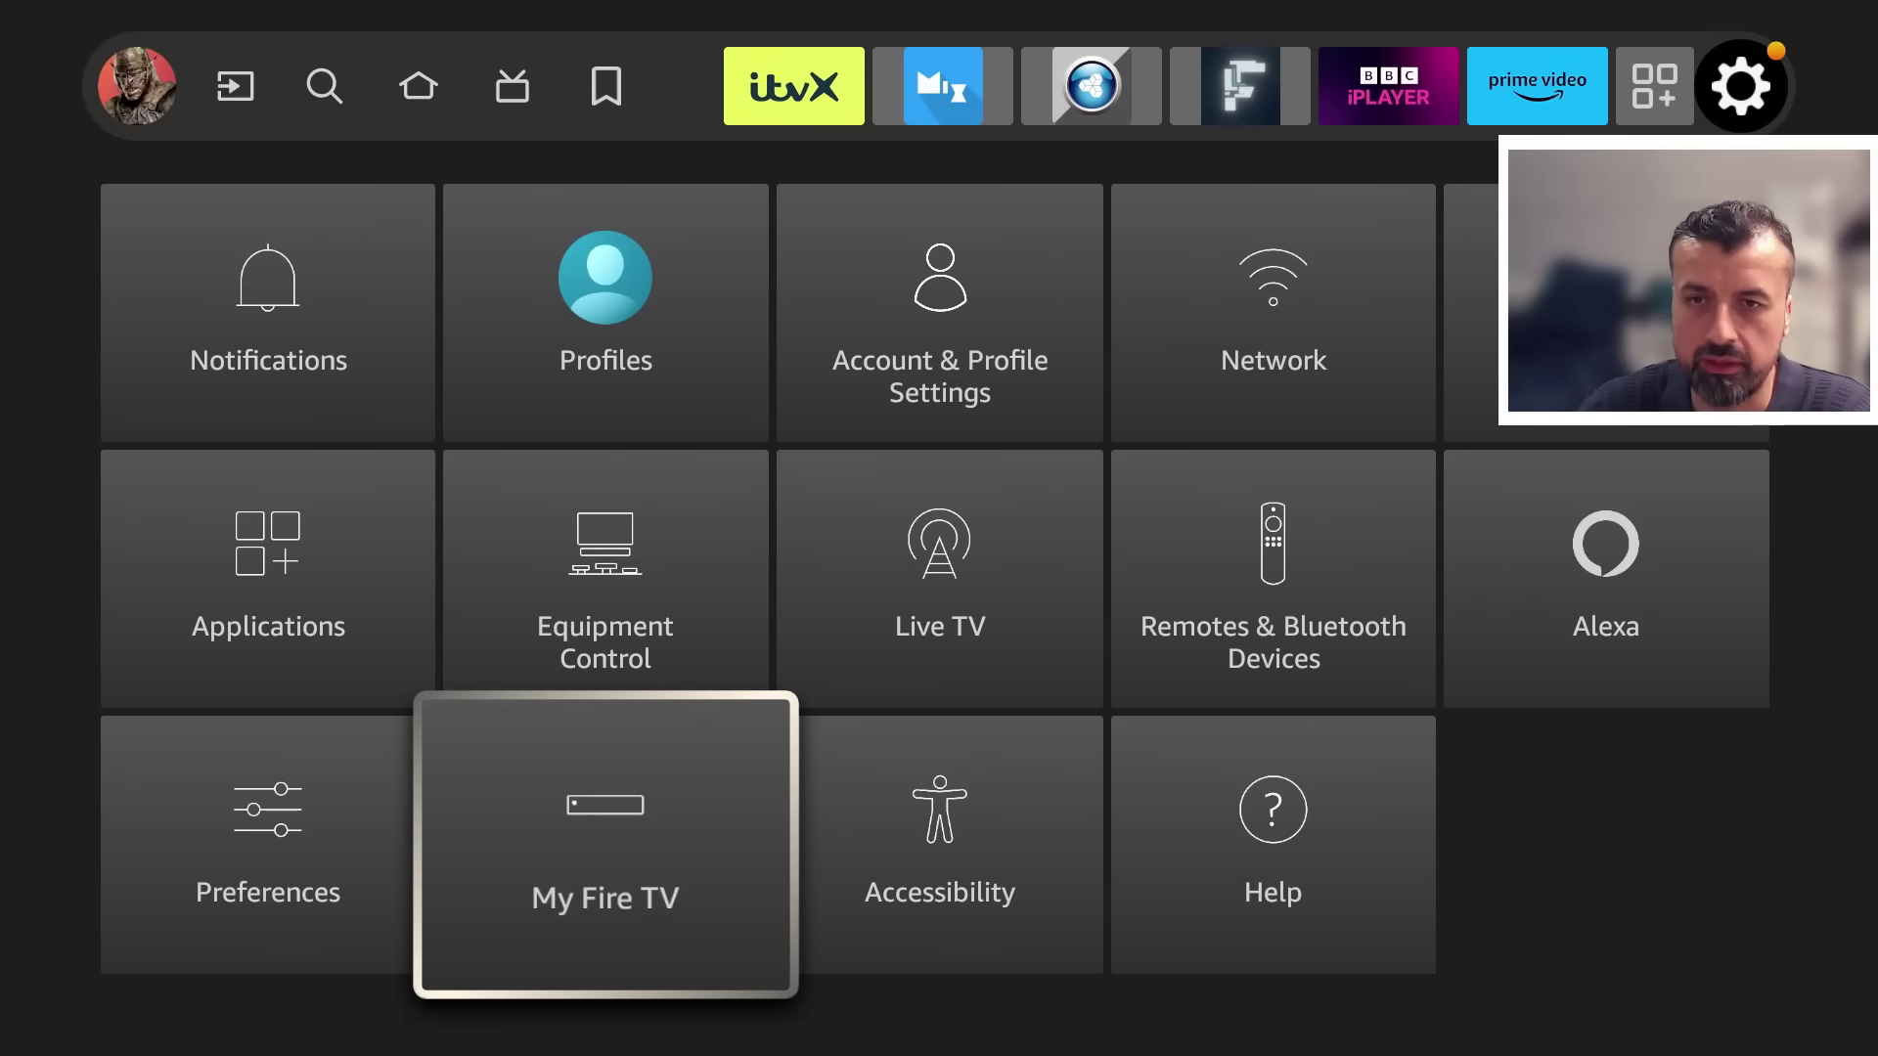
key("Return")
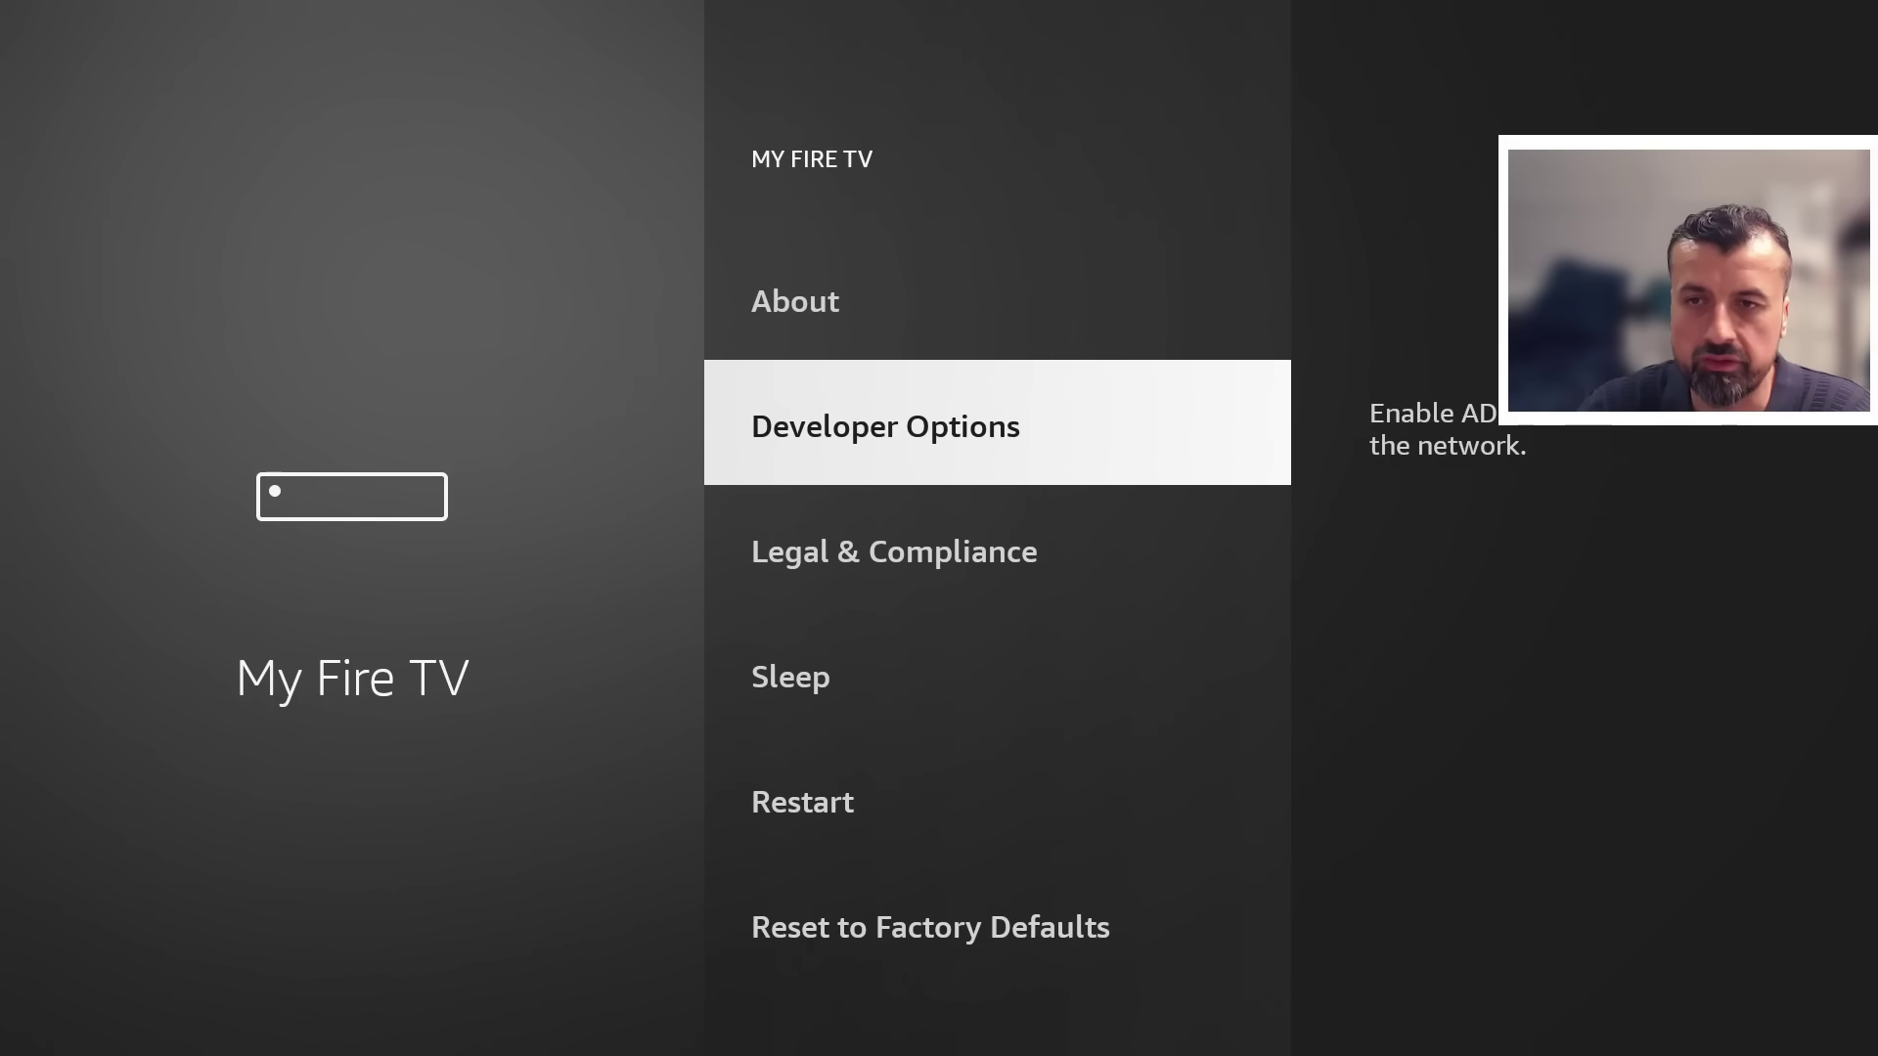
key("Return")
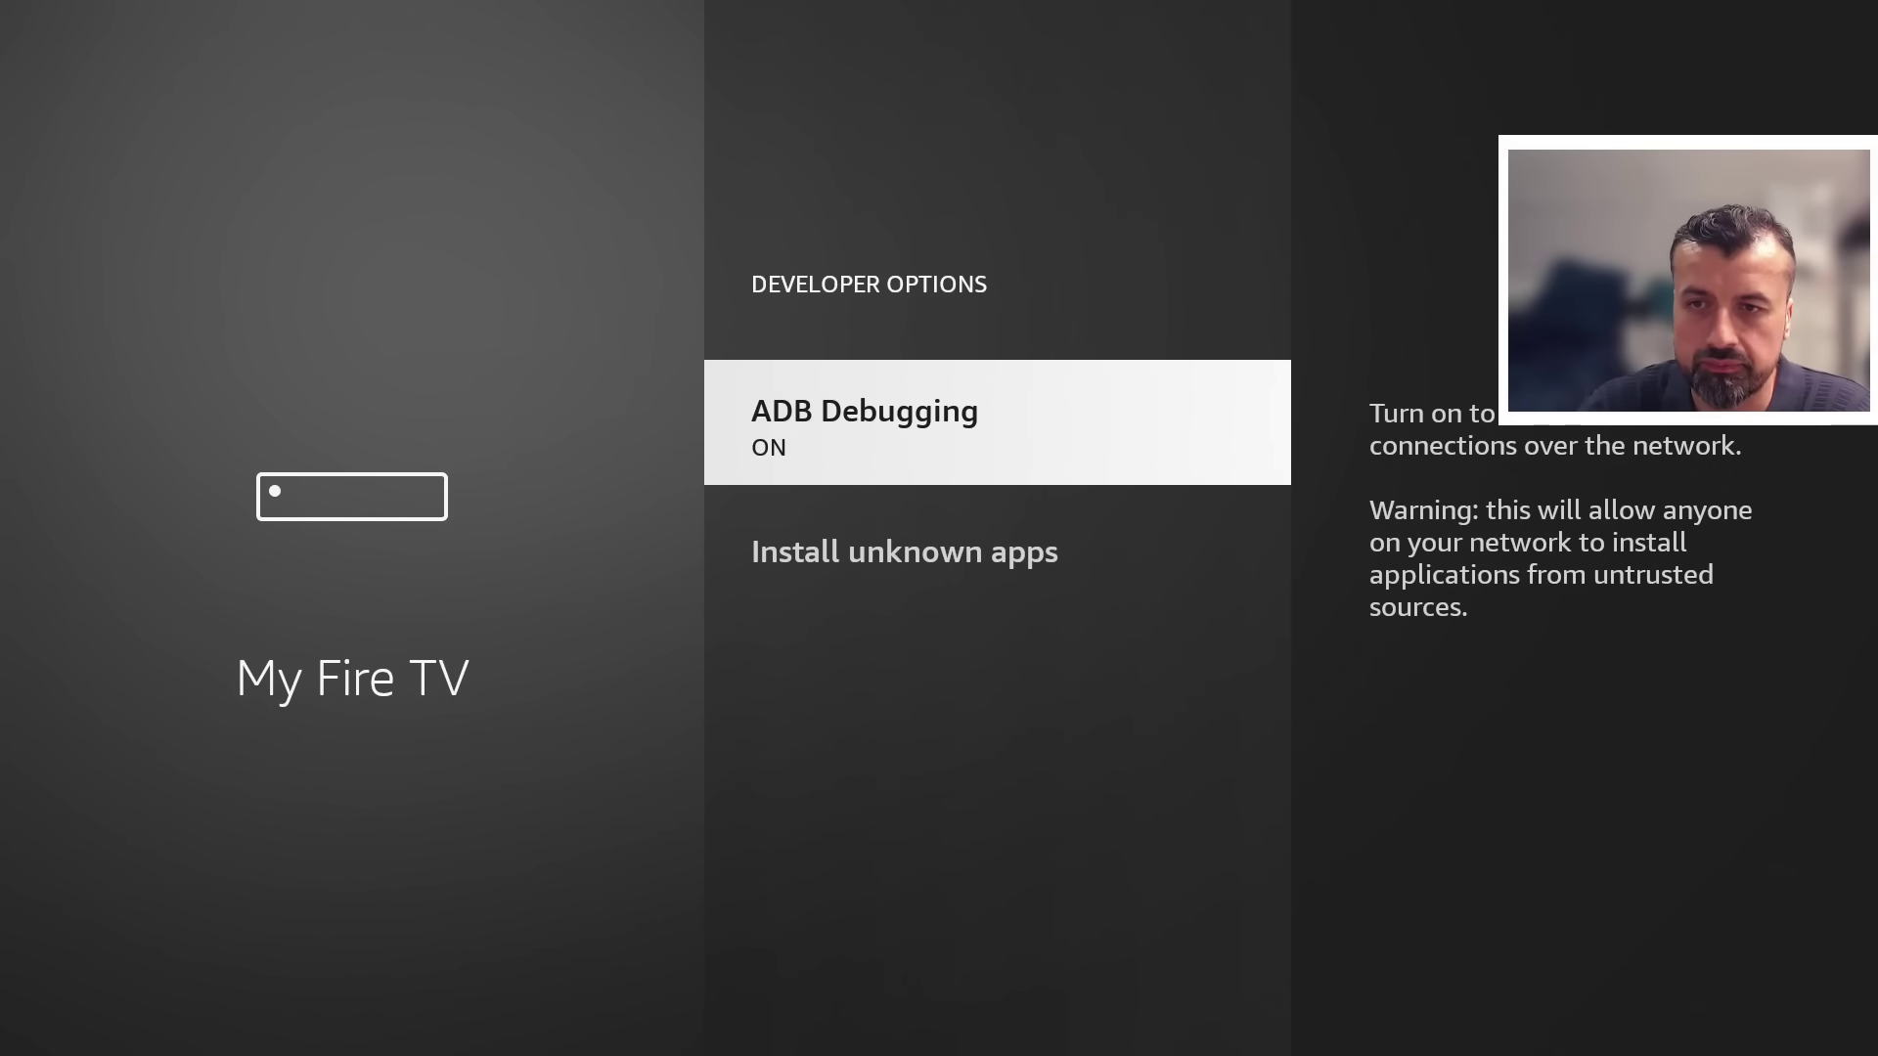
key("Down")
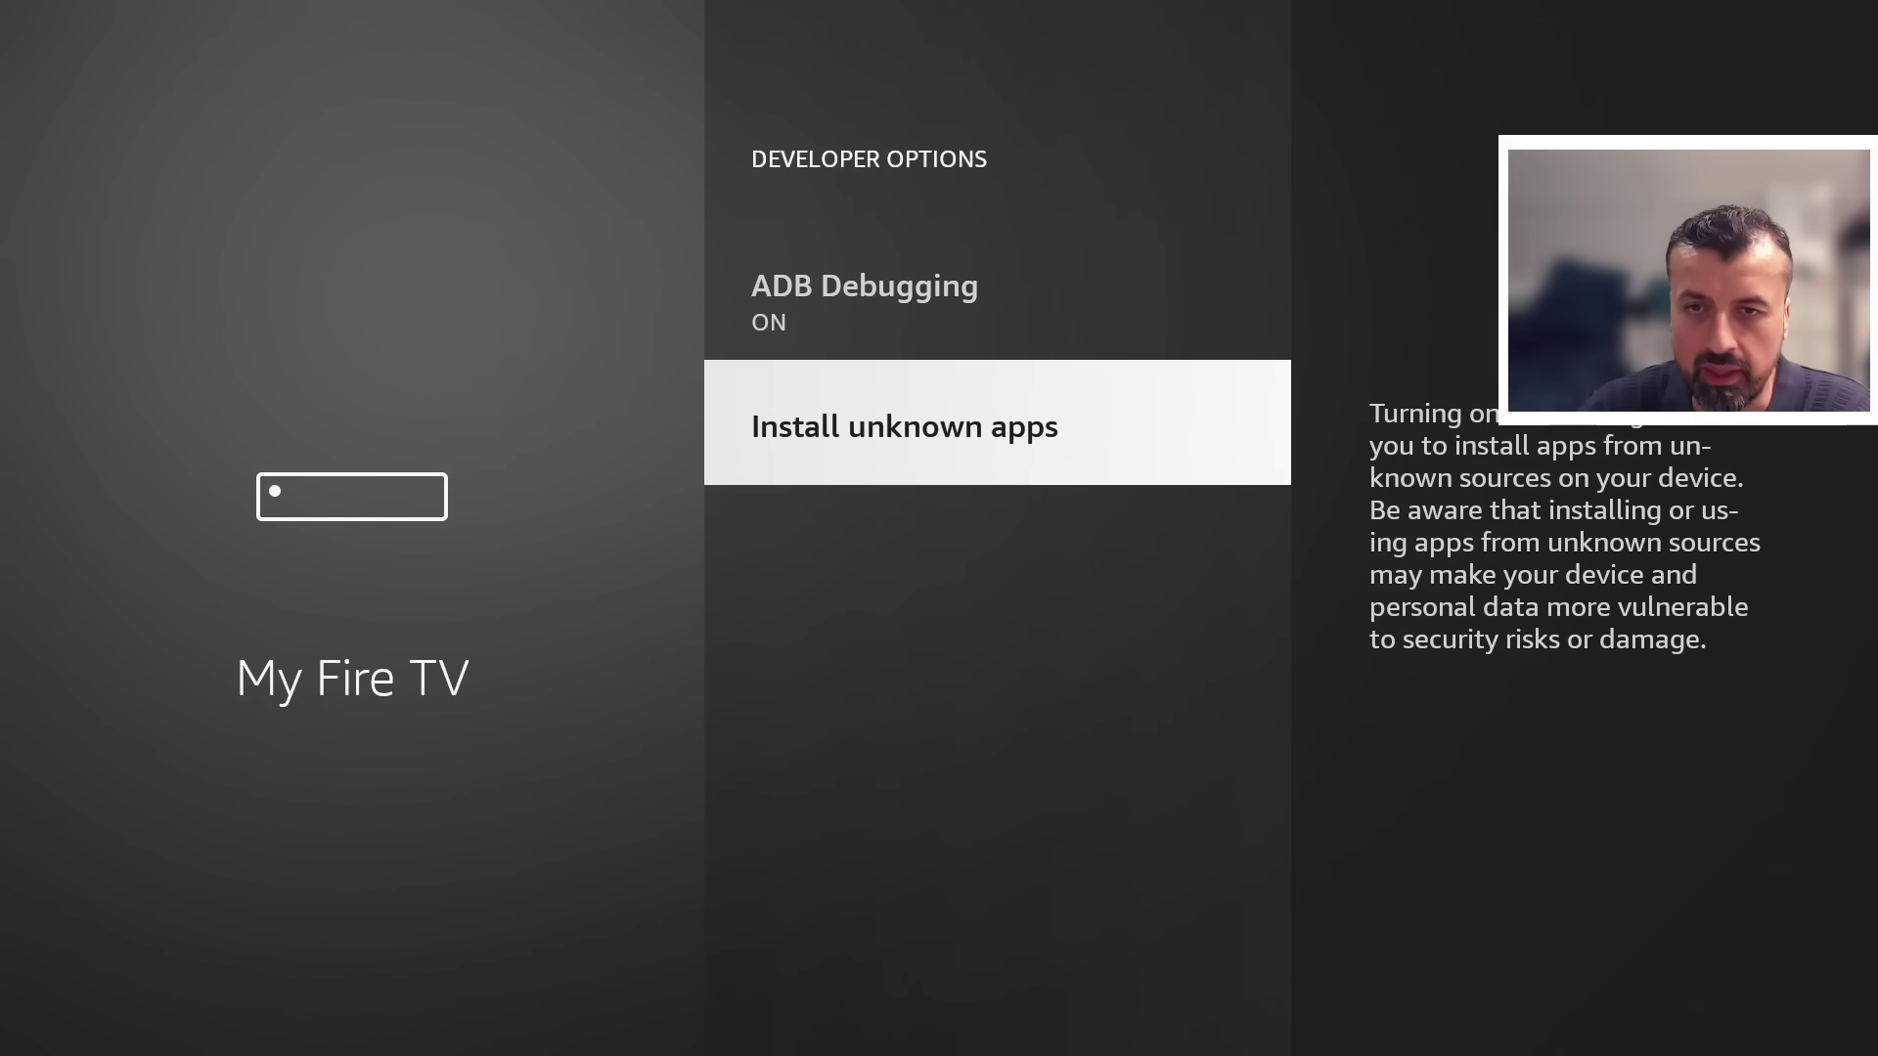
key("Return")
key("Down")
key("Down")
key("Down")
key("Down")
key("Down")
key("Down")
key("Down")
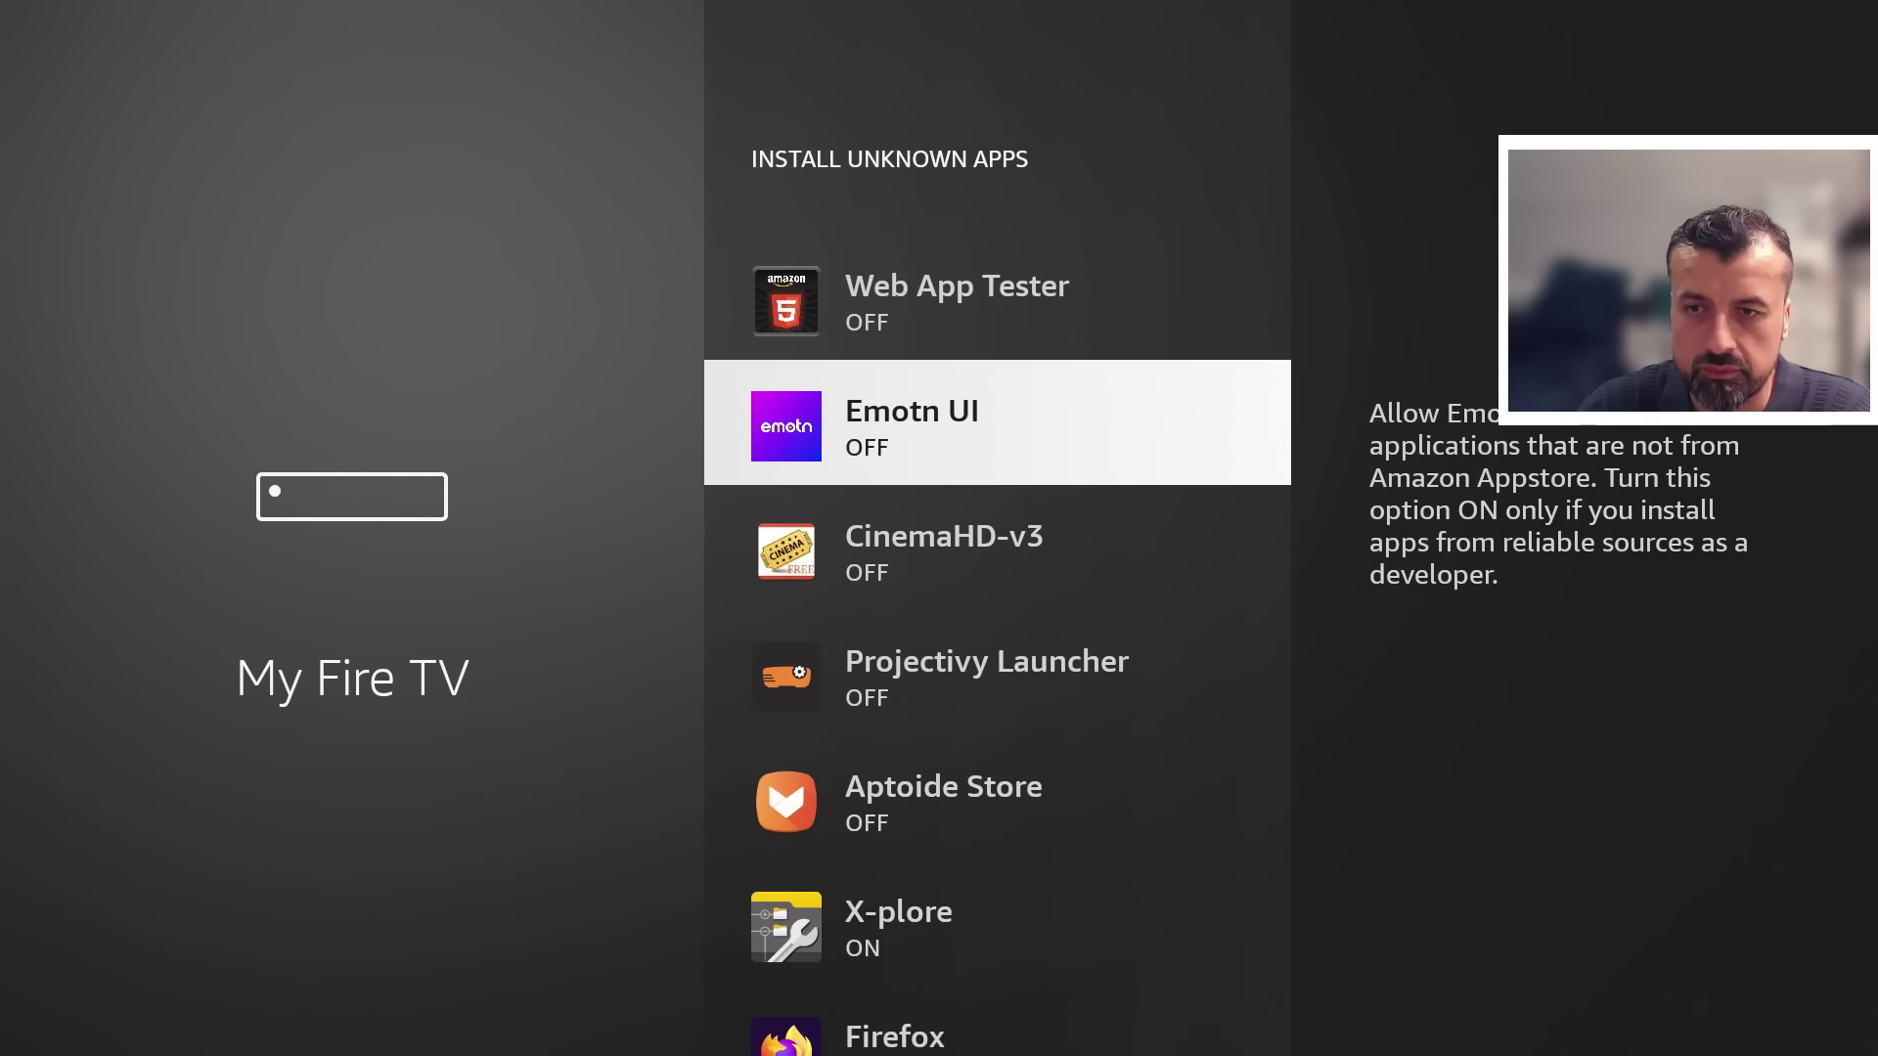
key("Down")
key("Down")
key("Down")
key("Down")
key("Down")
key("Down")
key("Down")
key("Down")
key("Down")
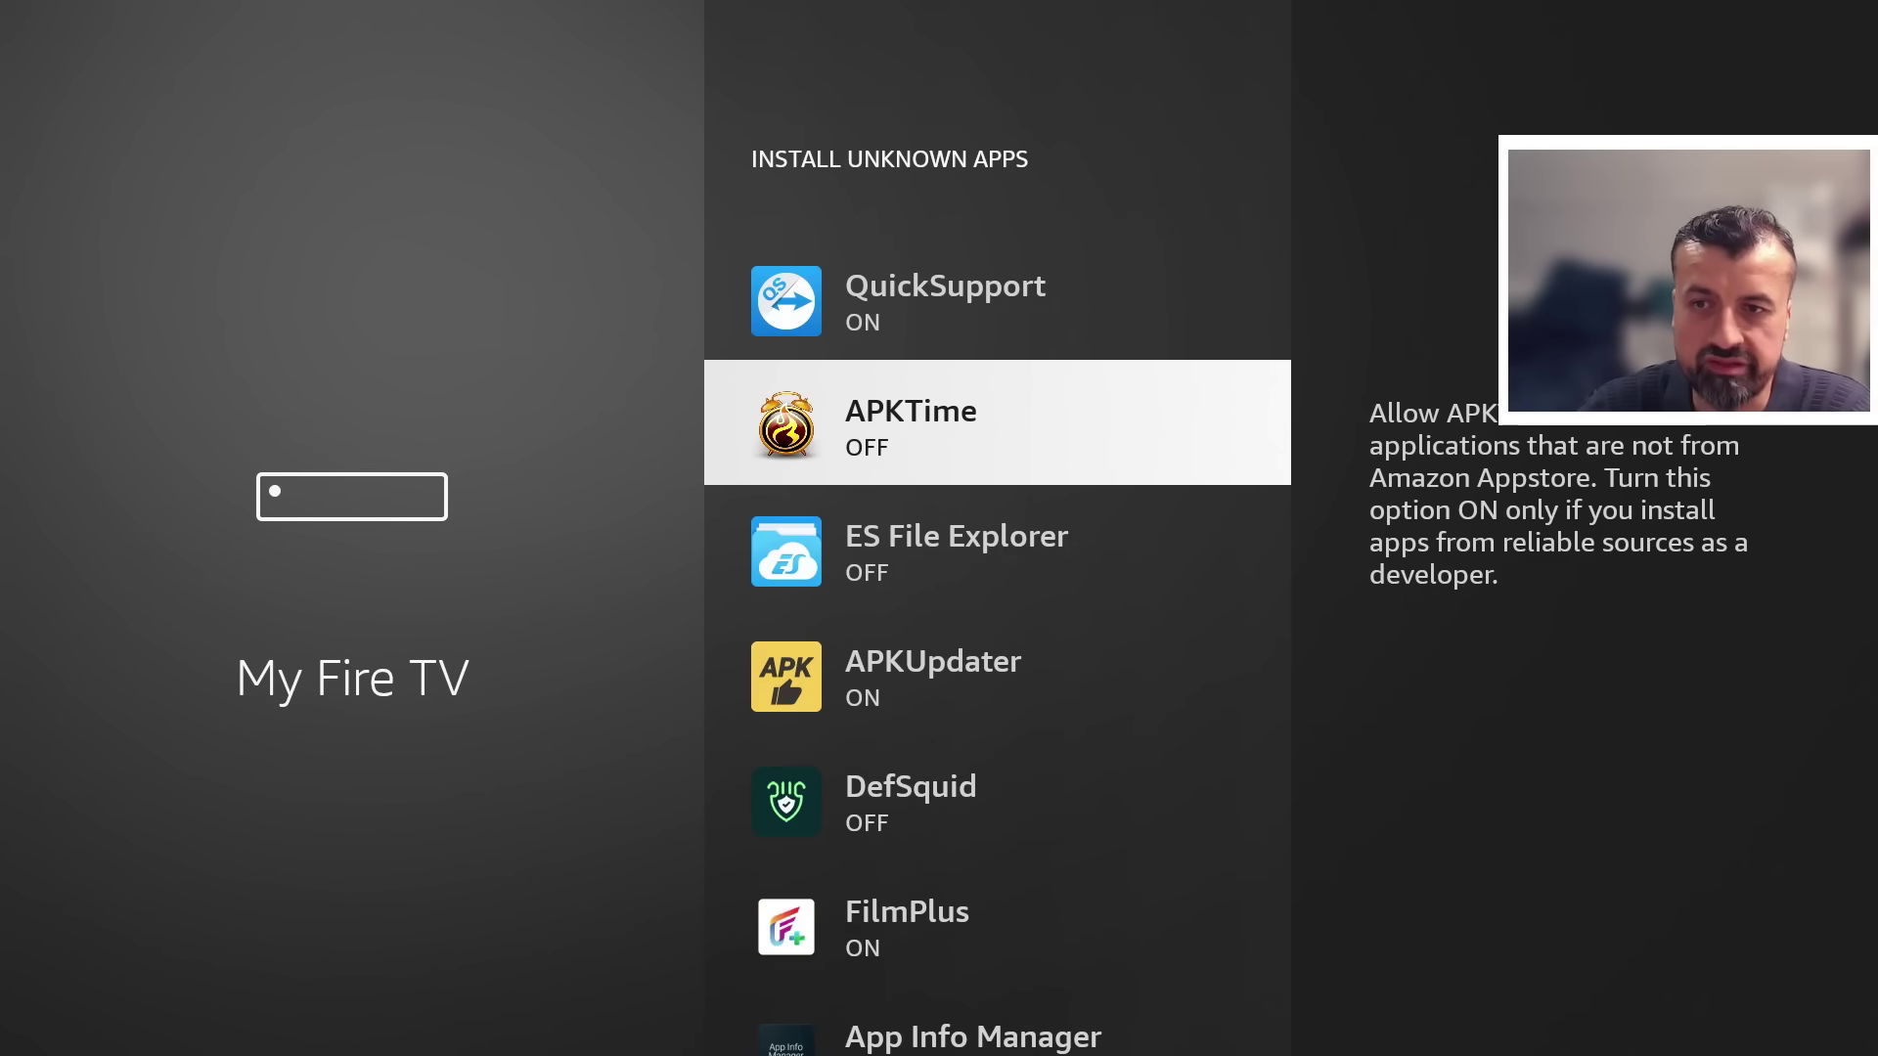
key("Return")
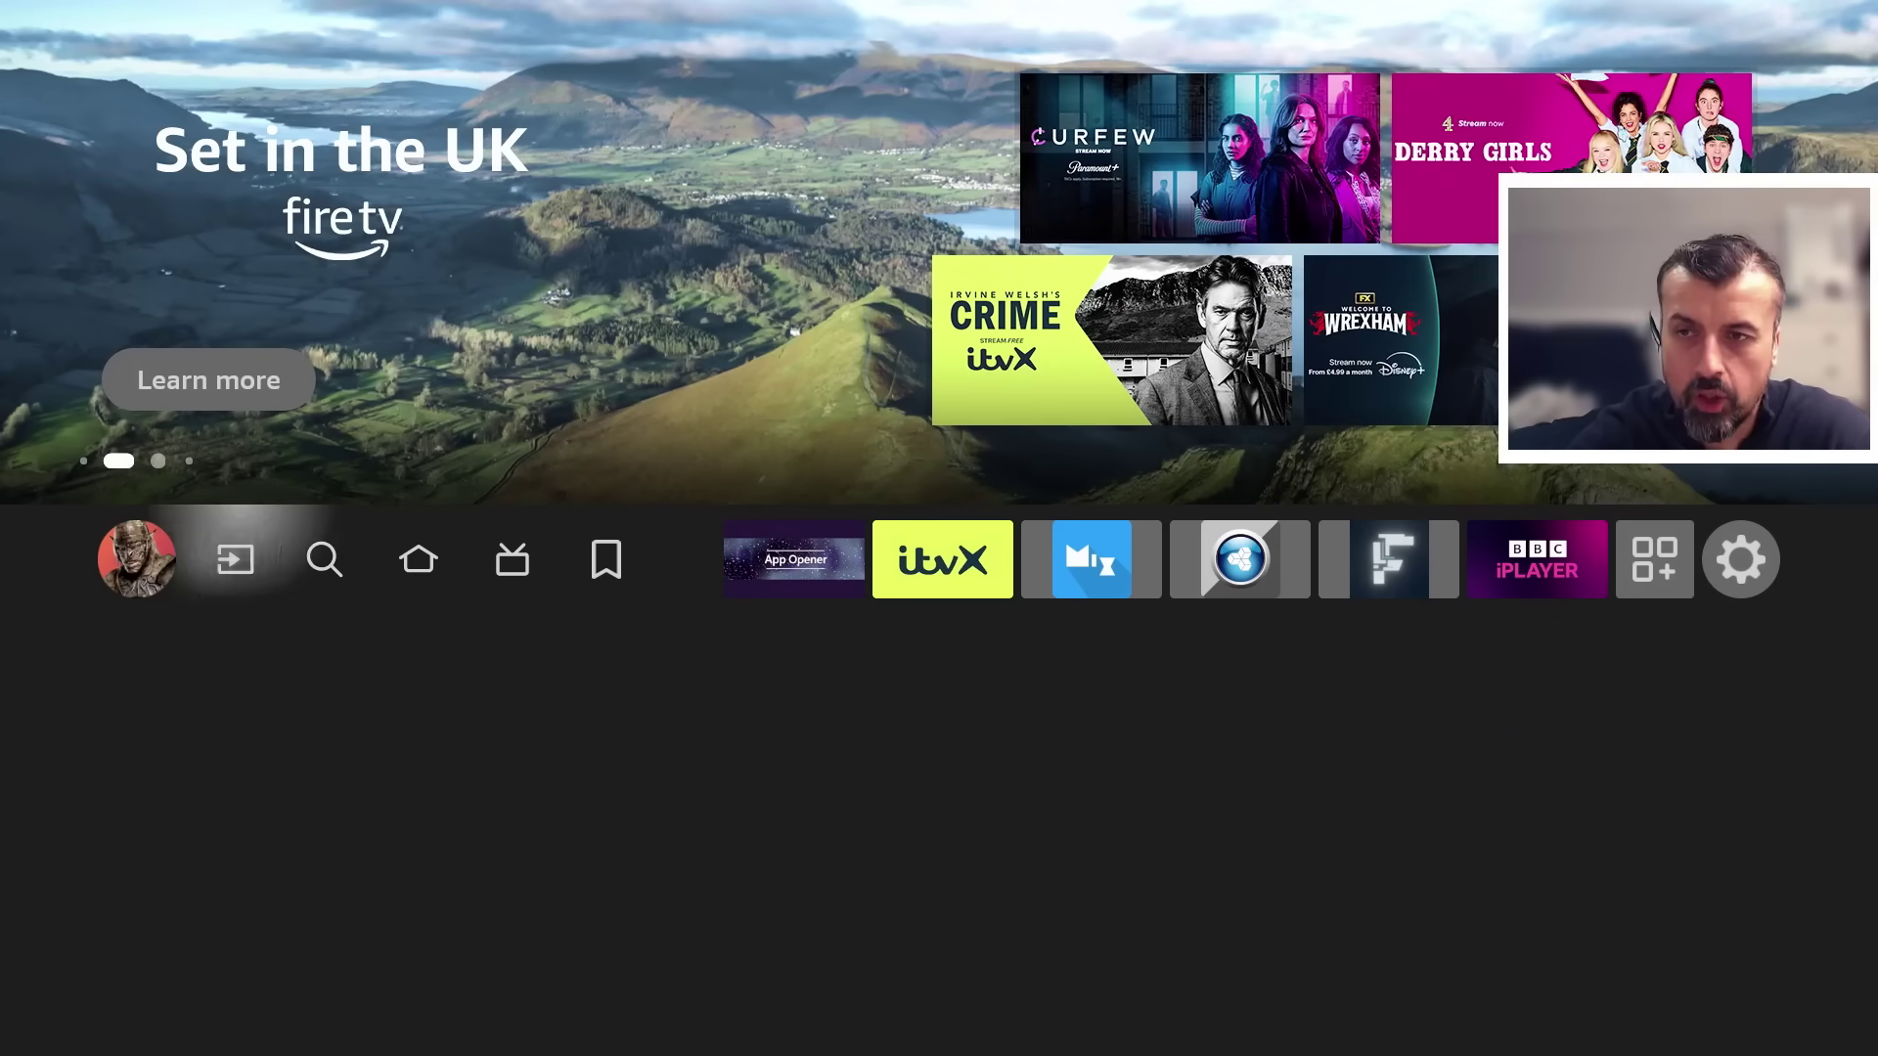
- Open the Your Apps & Channels grid and launch the APKTime tile
key("Left")
key("Left")
key("Return")
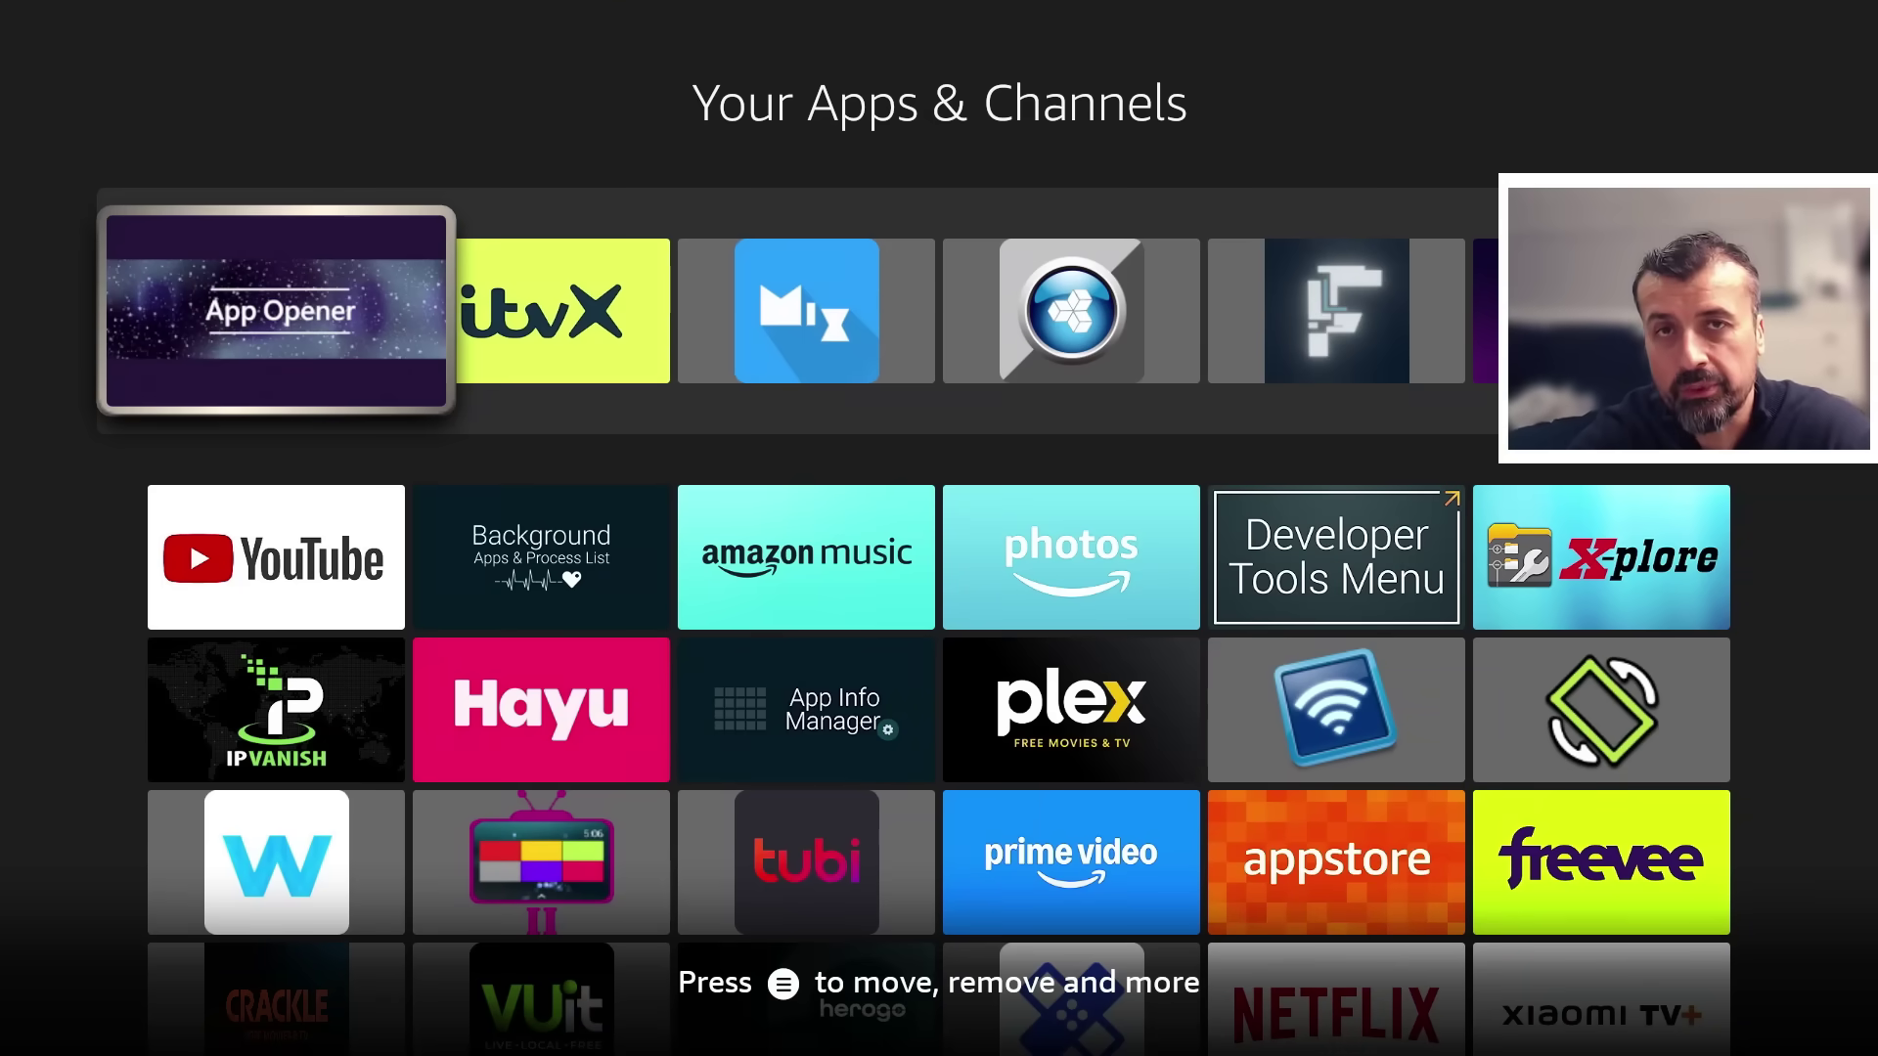
key("Down")
key("Down")
key("Down")
key("Down")
key("Down")
key("Down")
key("Left")
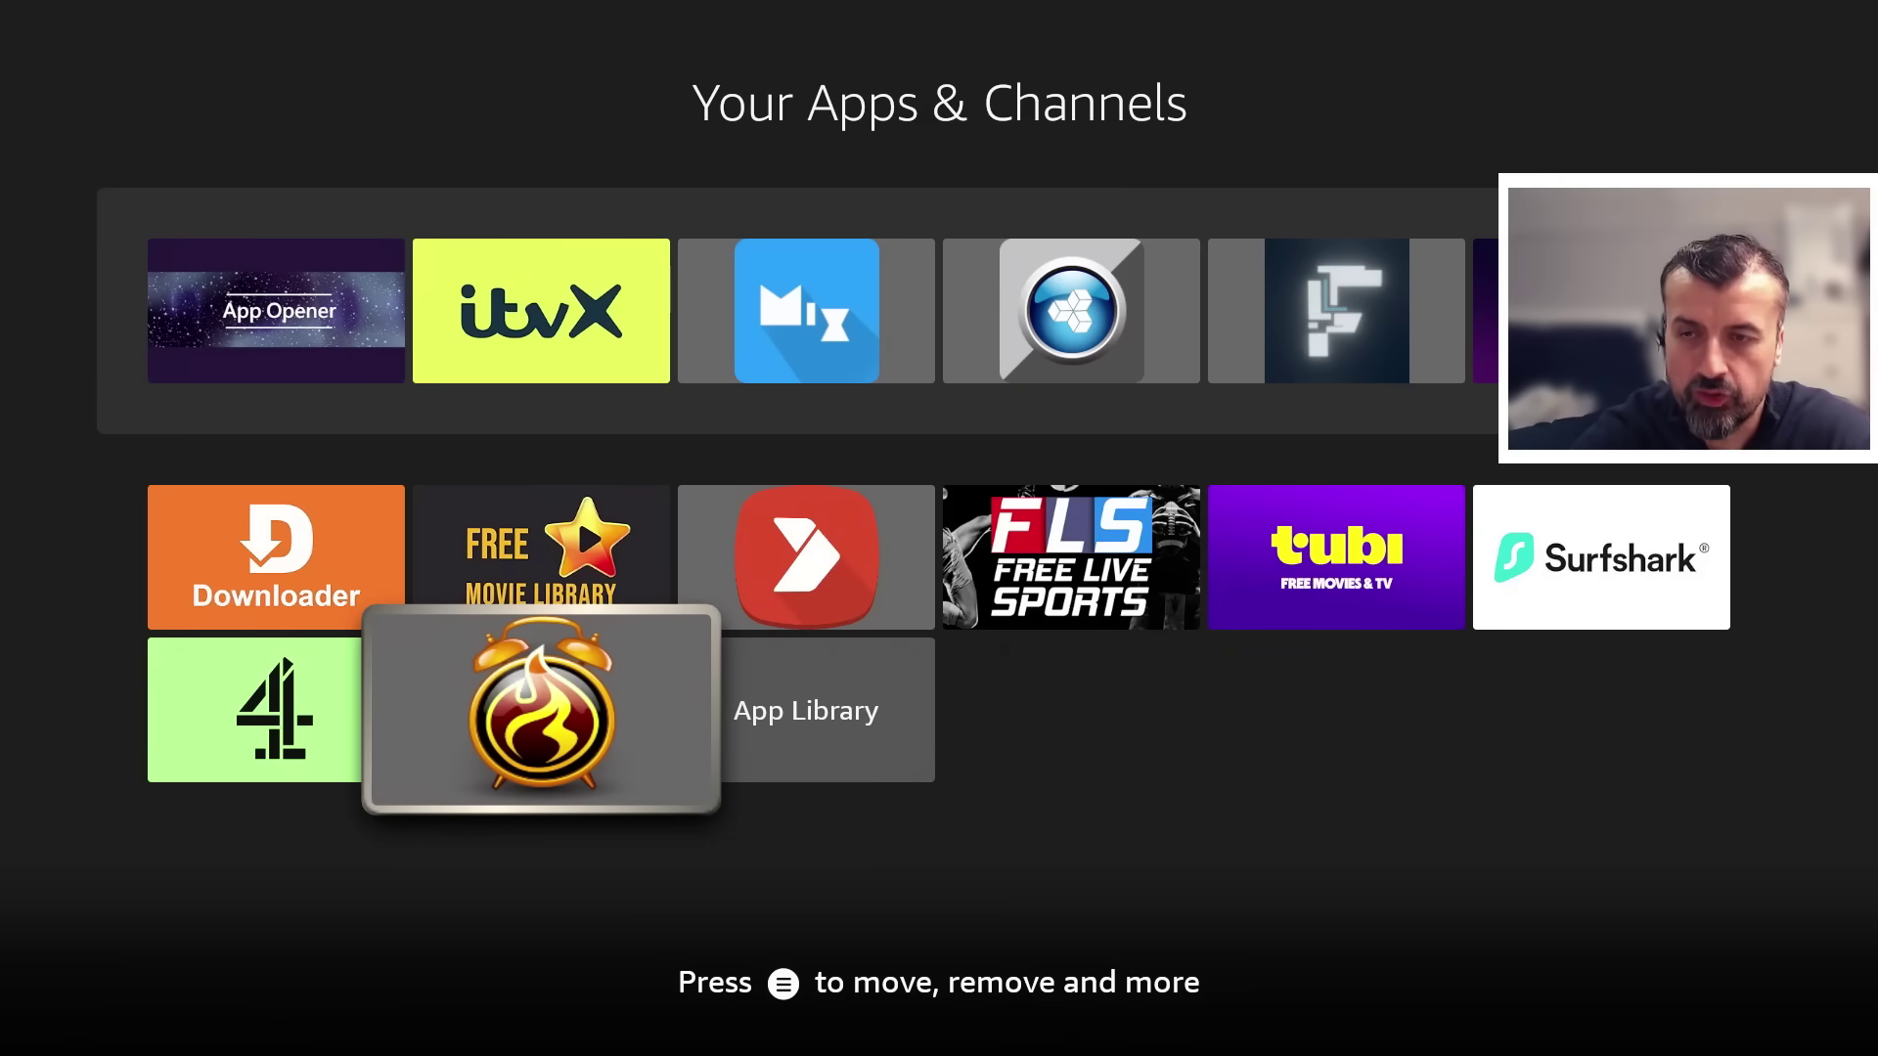
key("Return")
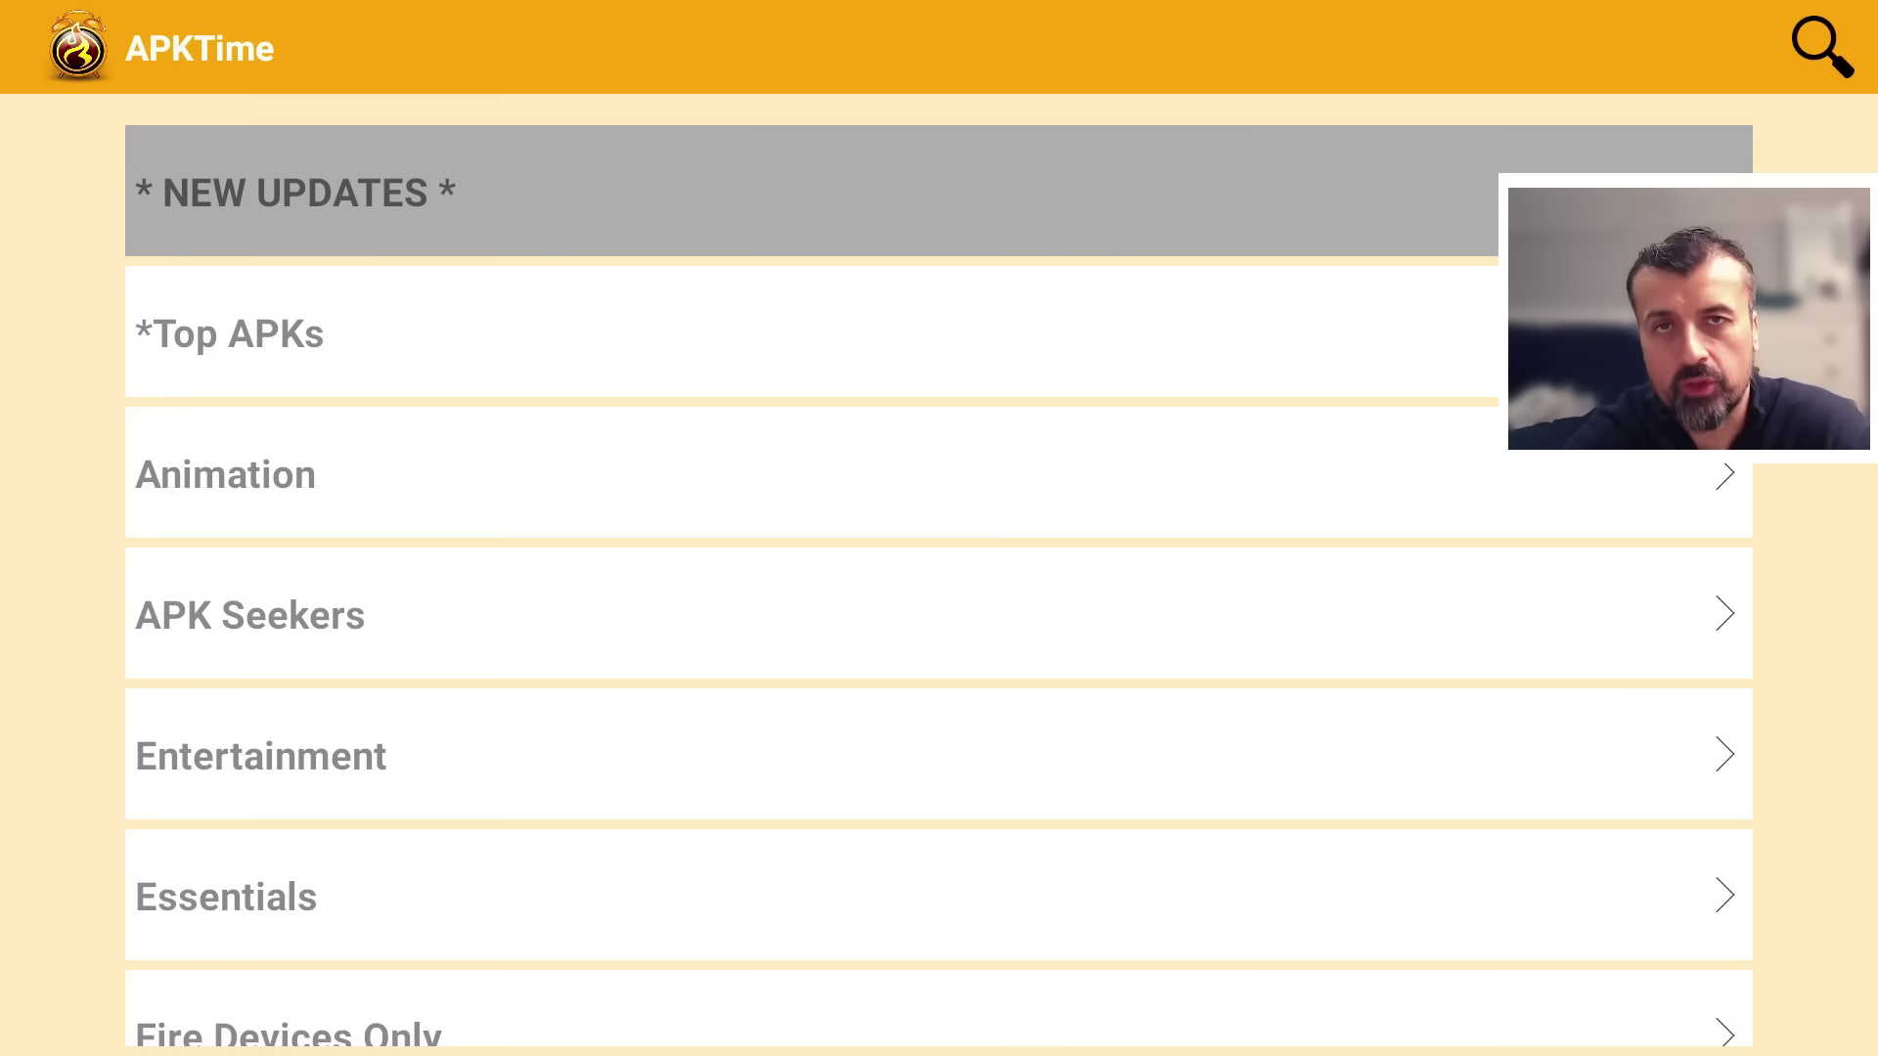
- Download ES File Explorer from APKTime's Essentials category and install it
key("Down")
key("Down")
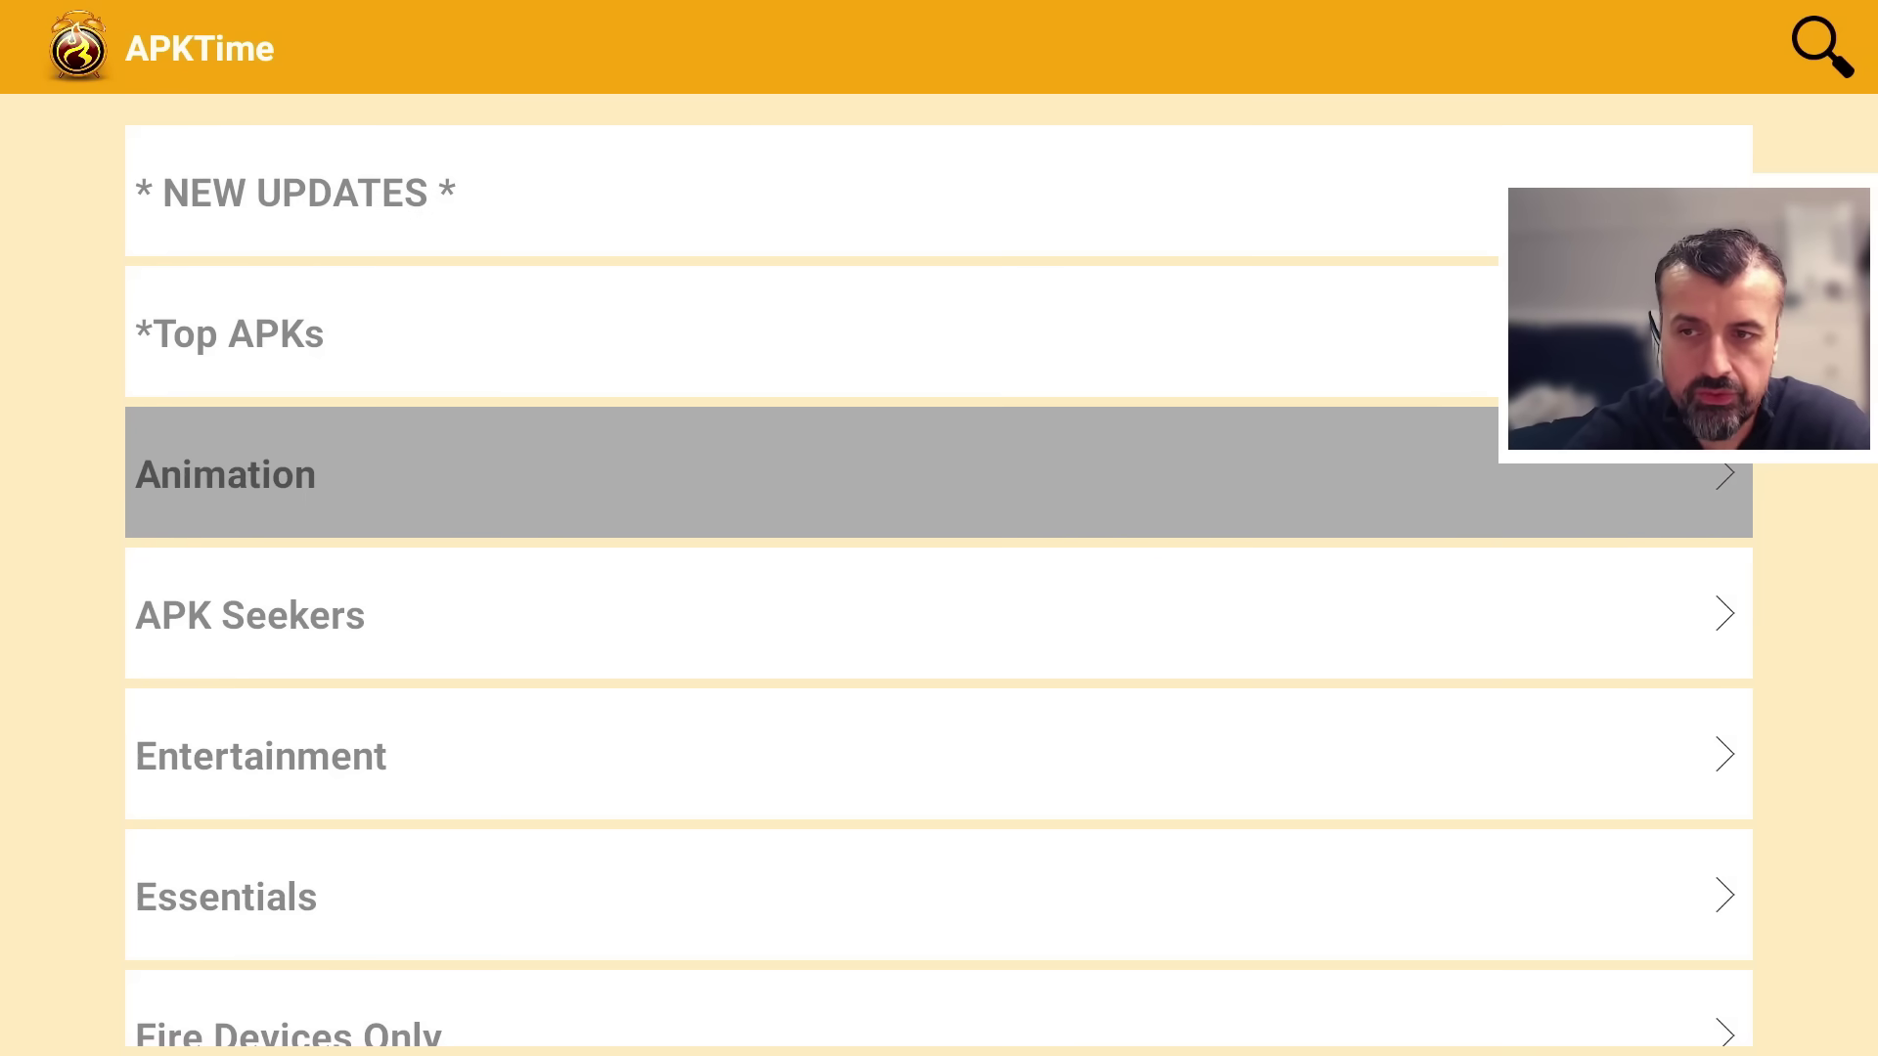
key("Down")
key("Down")
key("Down")
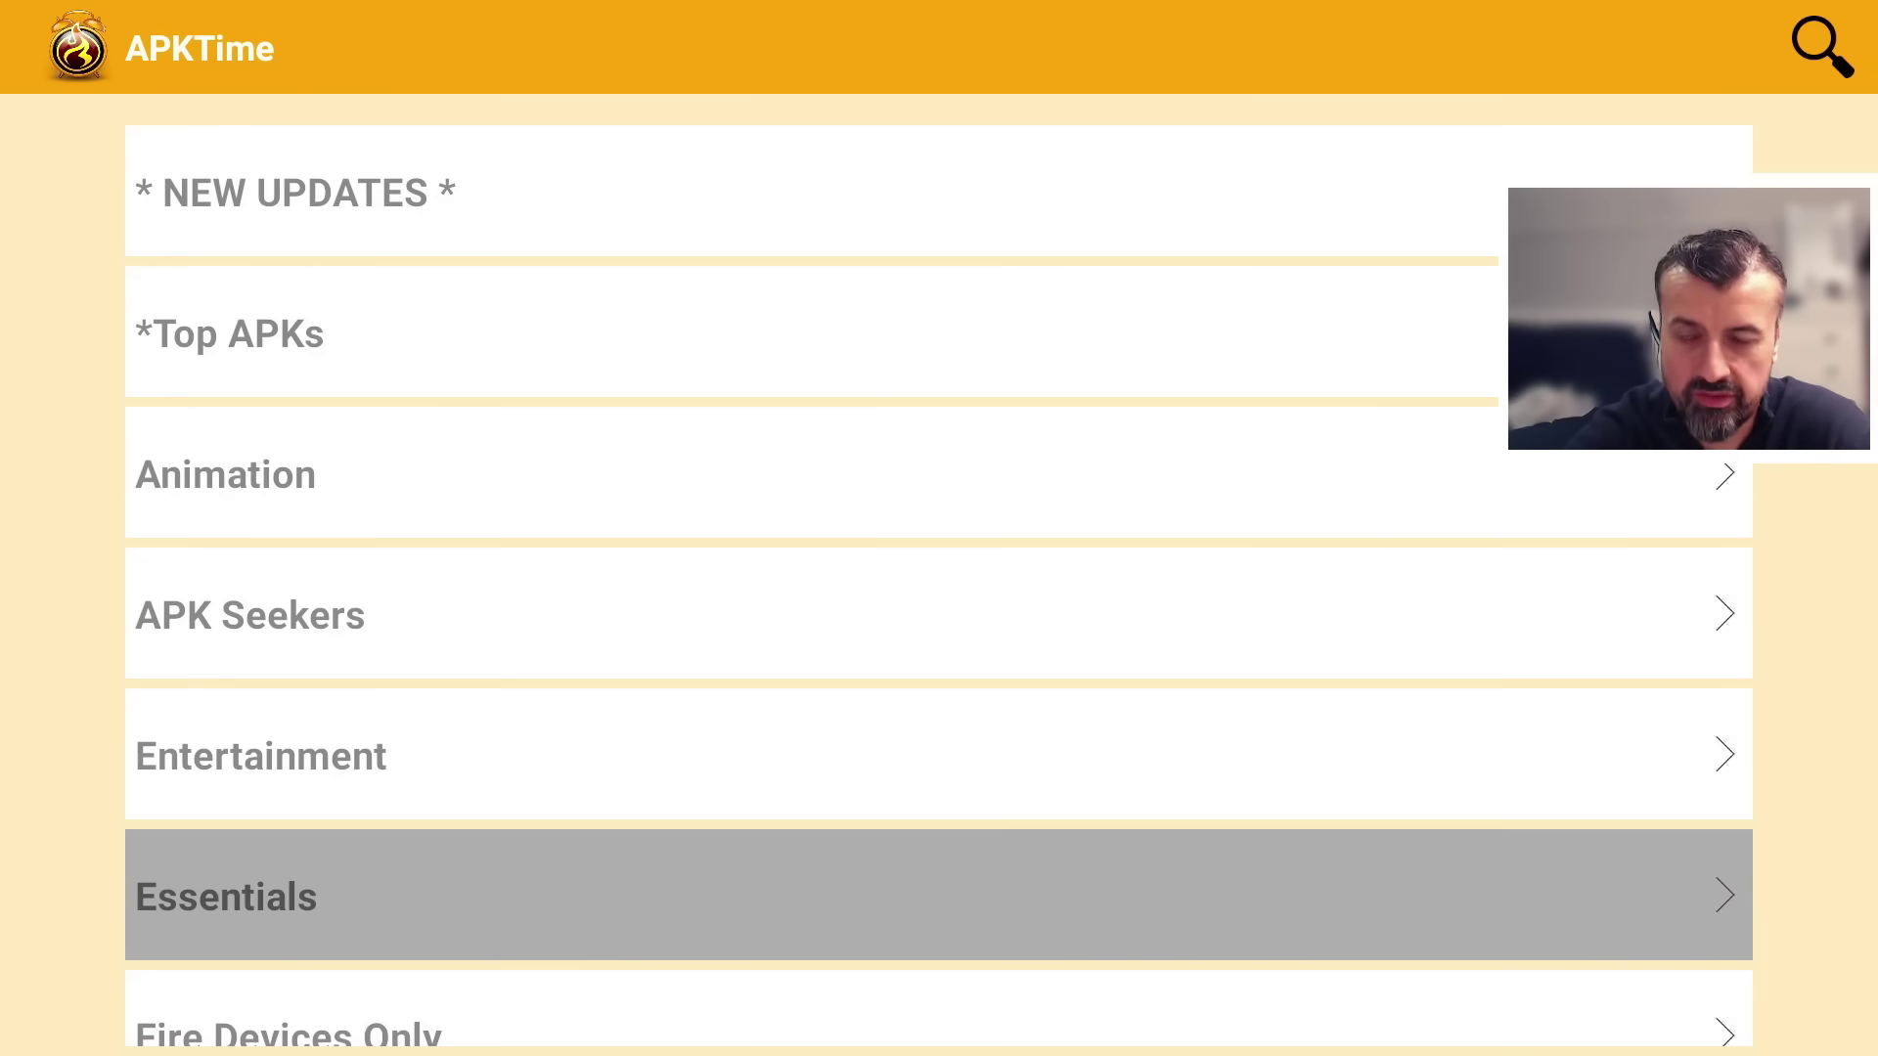
key("Return")
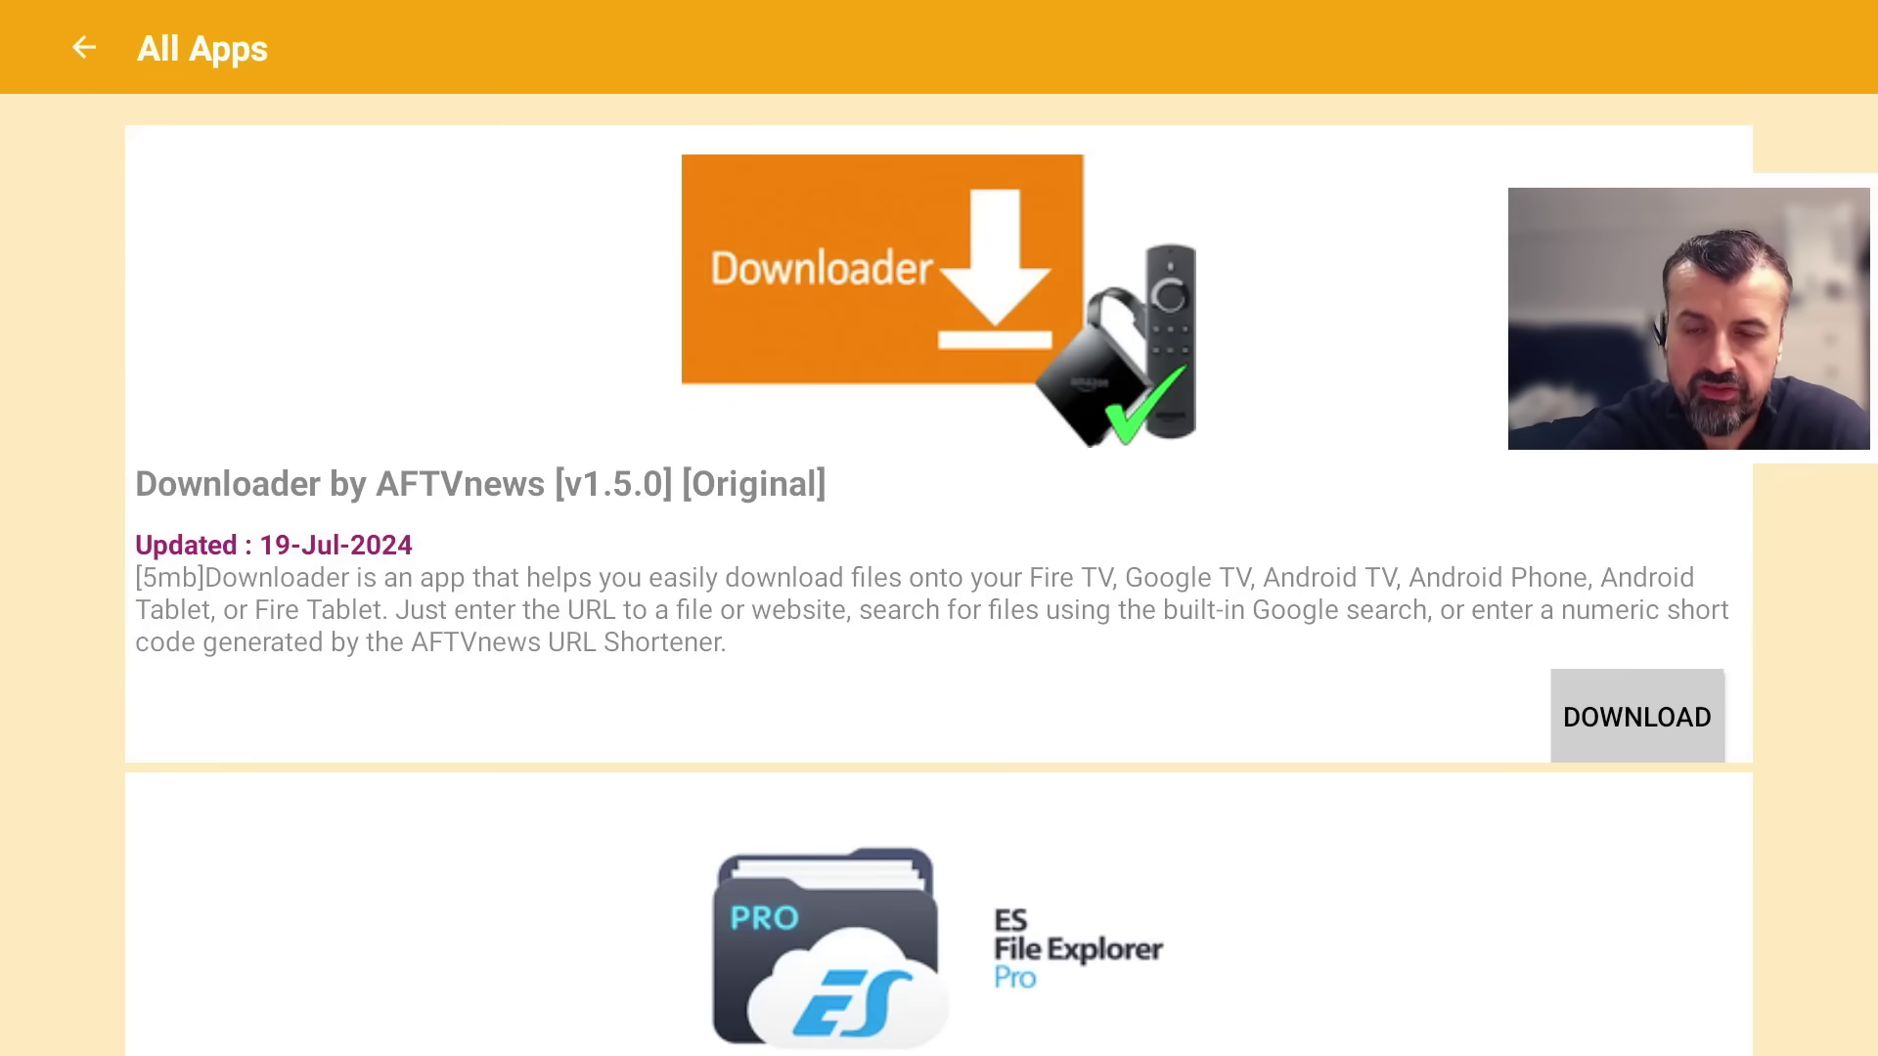
key("Down")
key("Down")
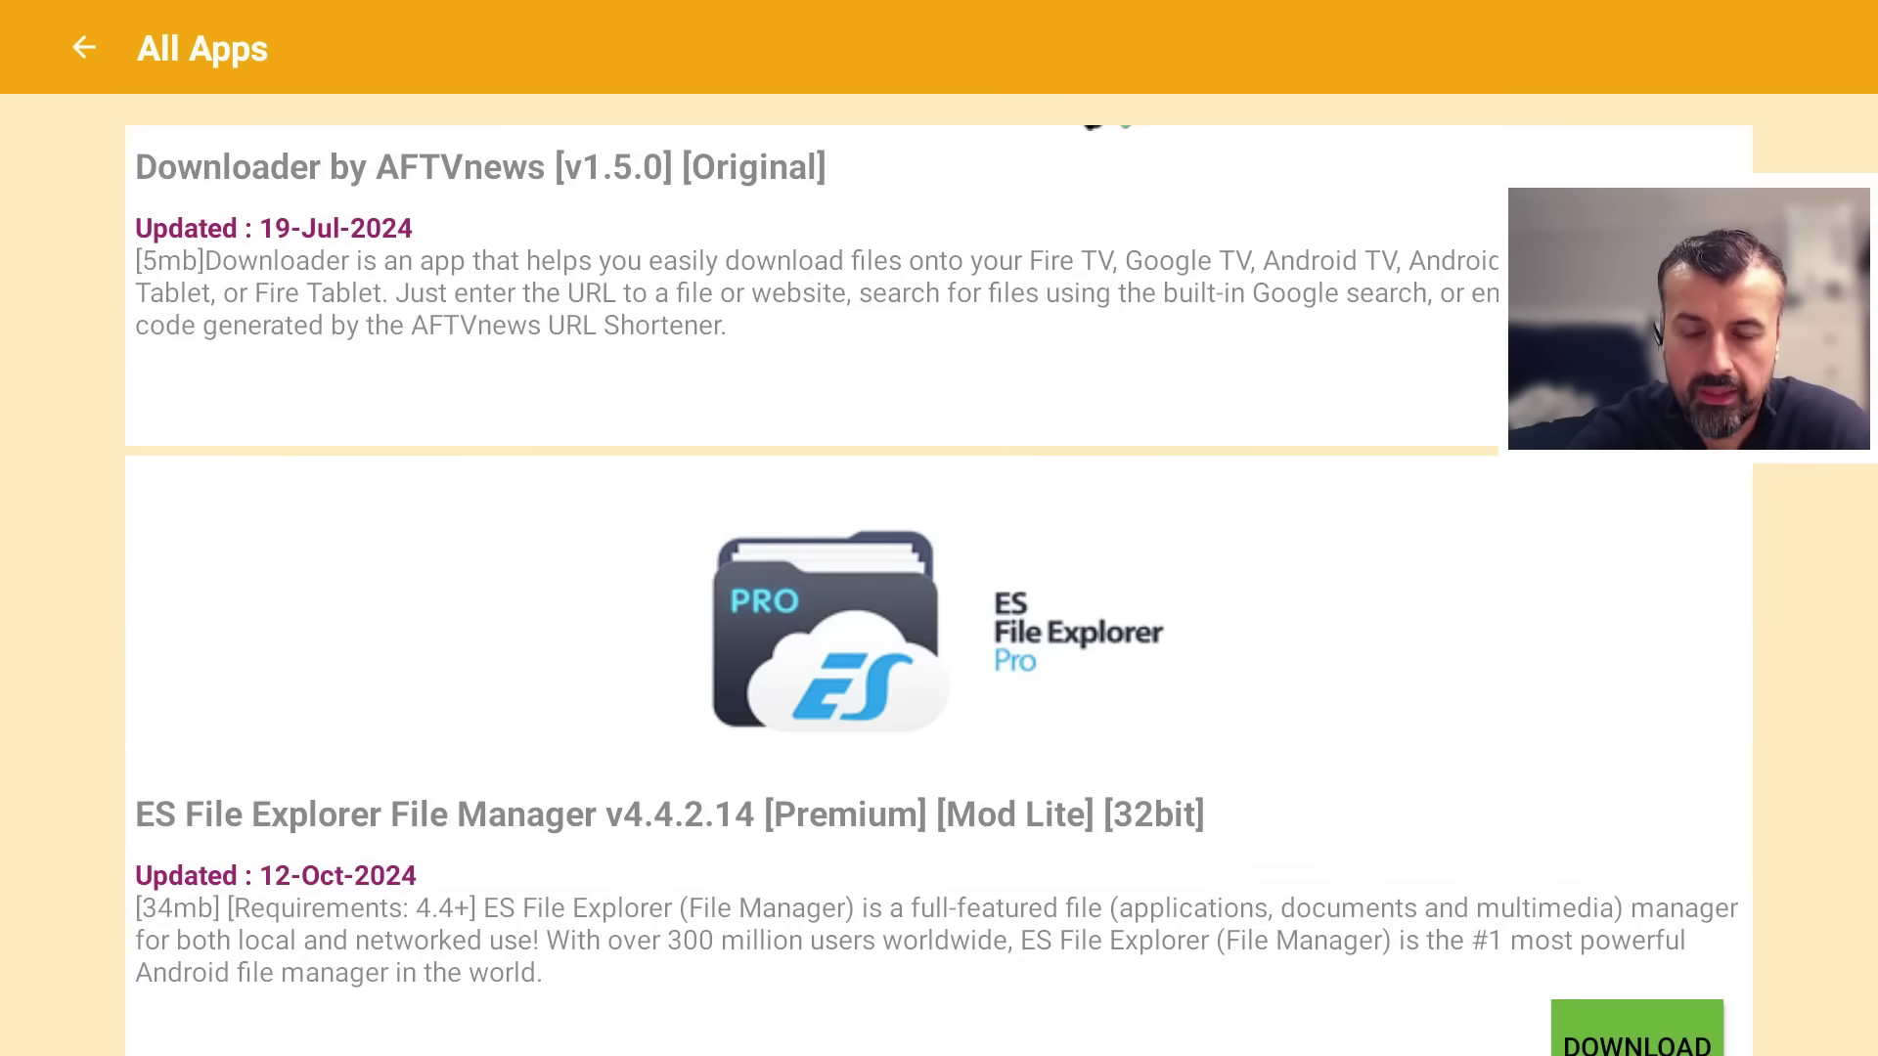
key("Return")
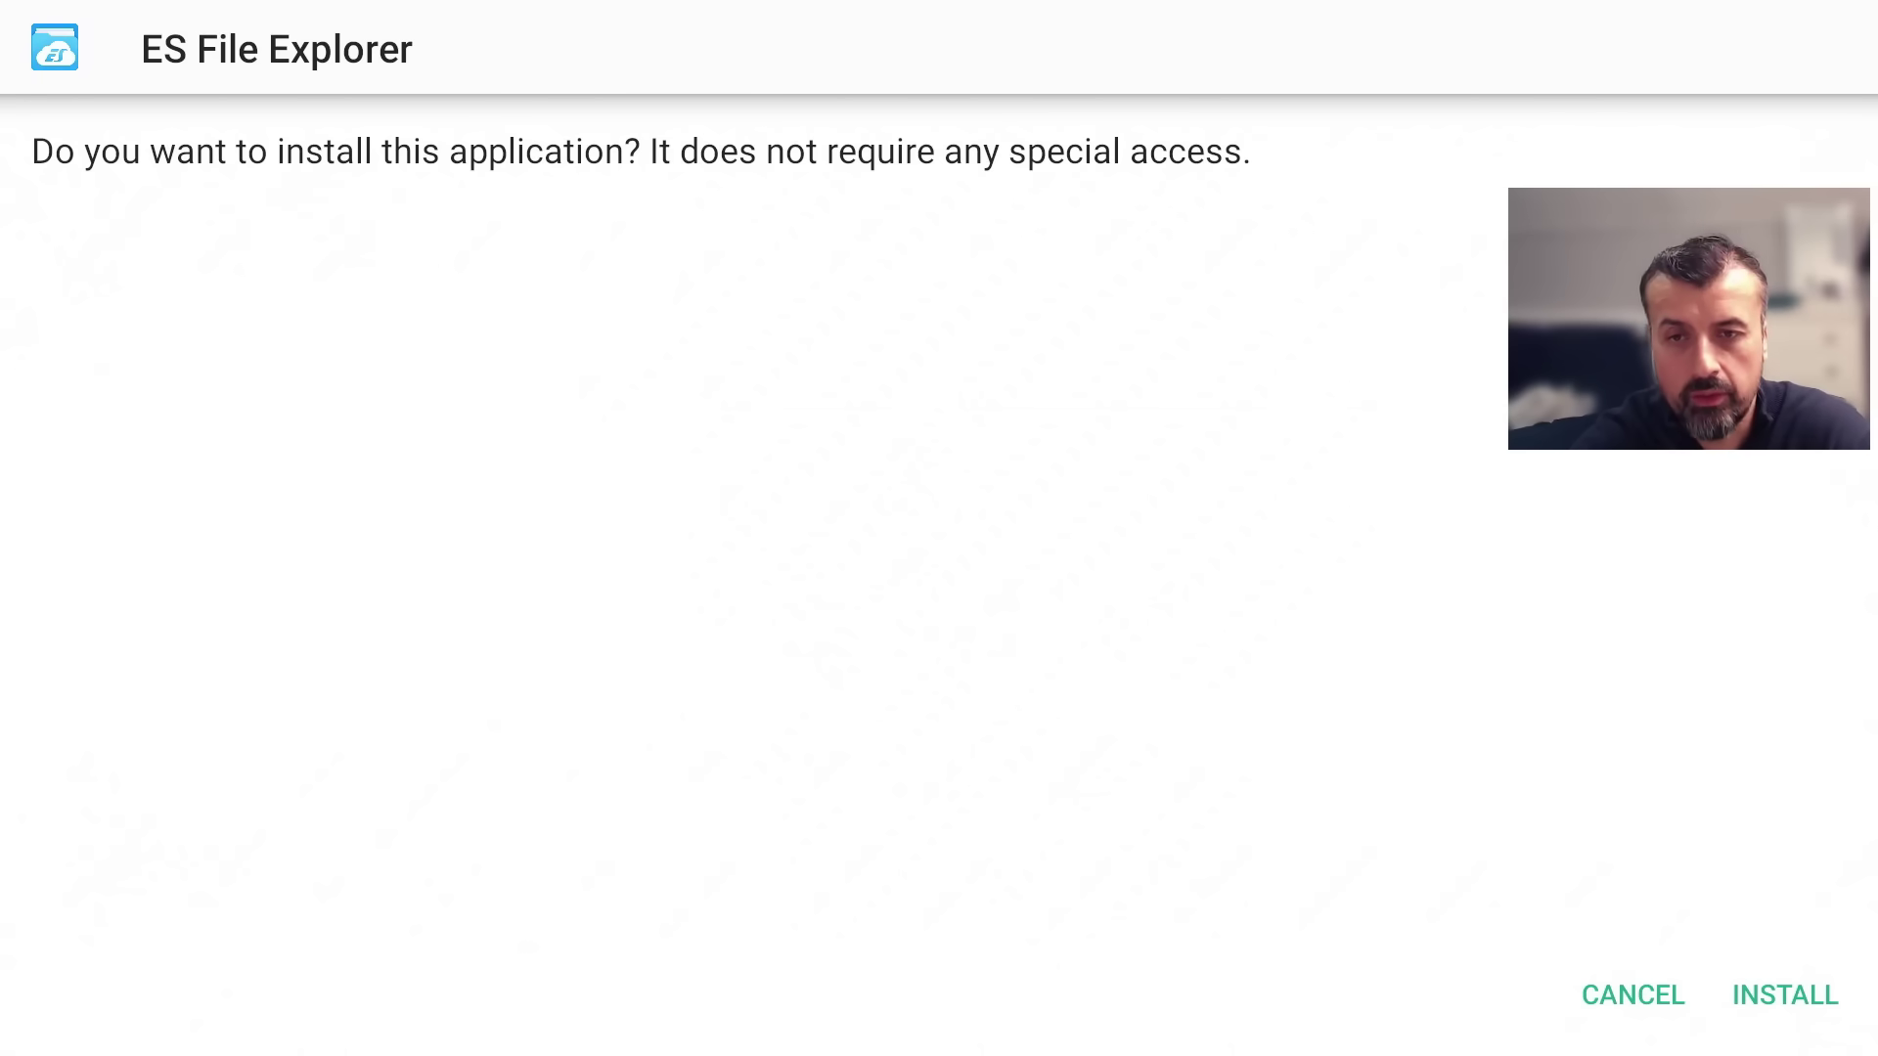
key("Right")
key("Return")
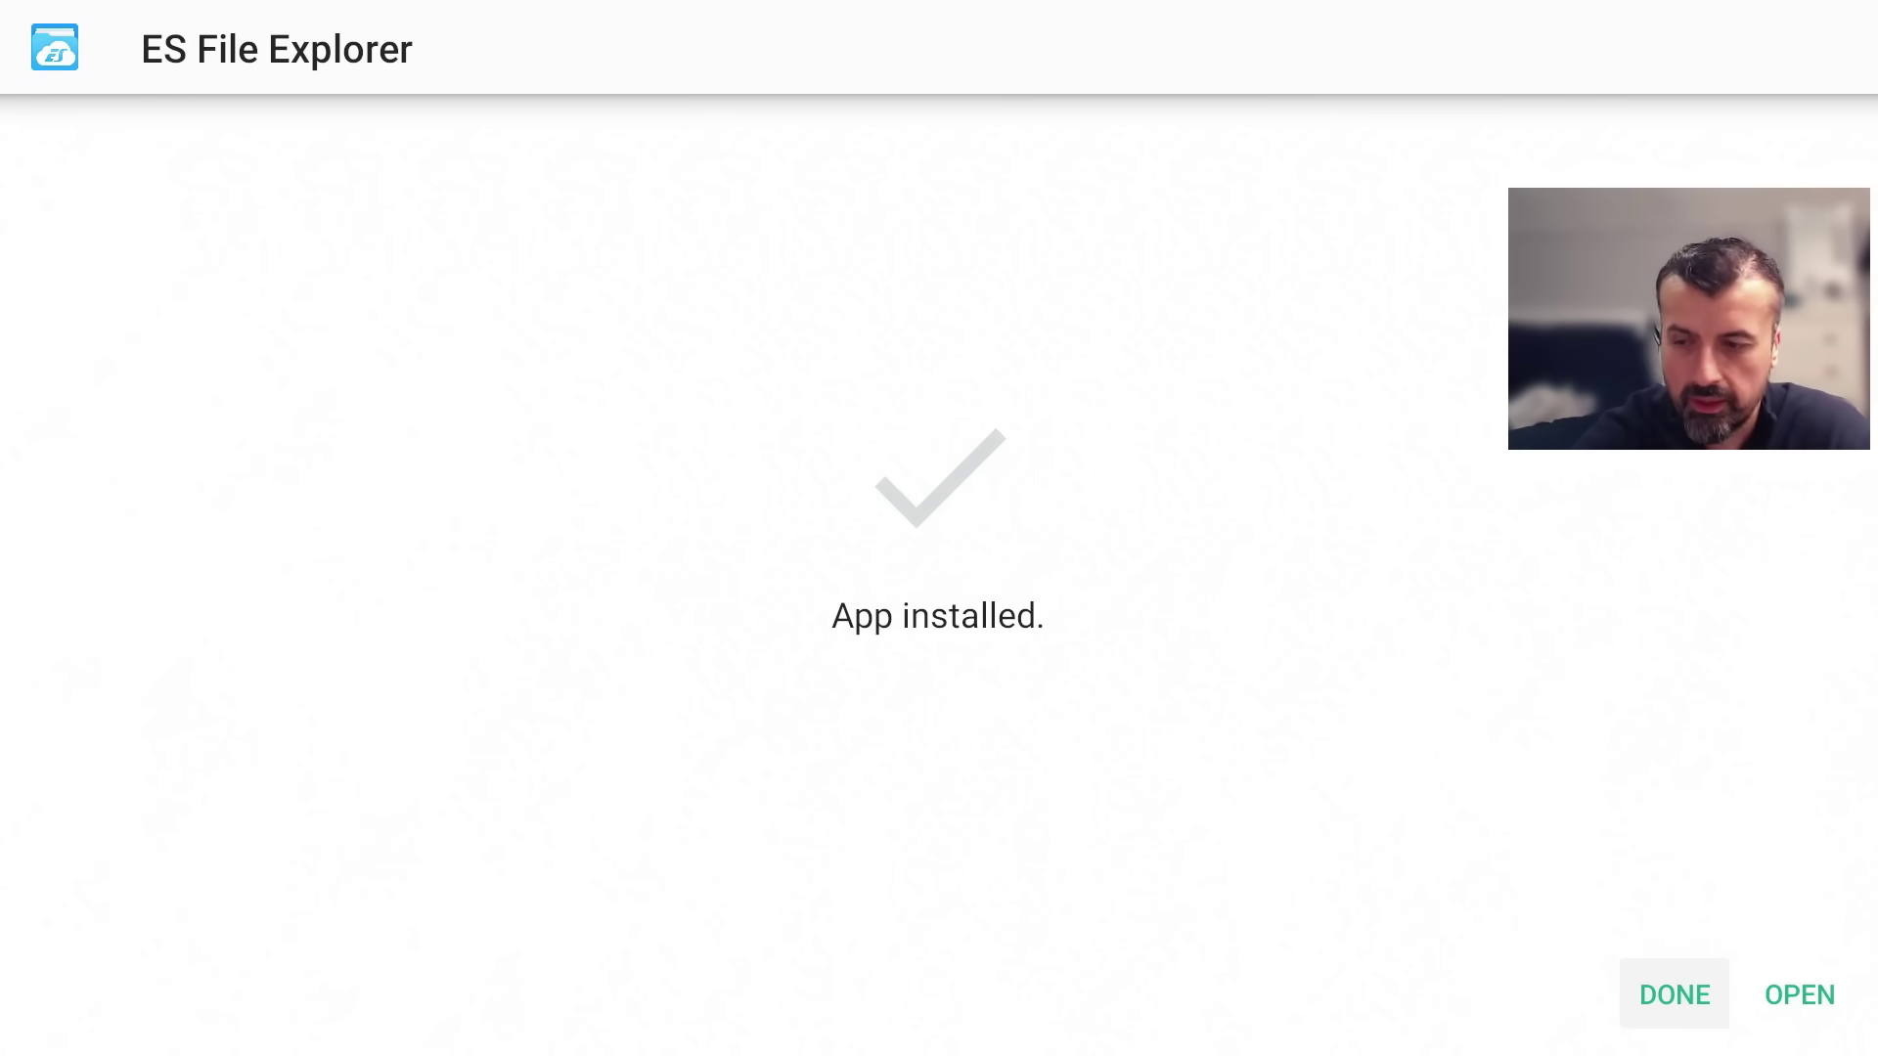
key("Return")
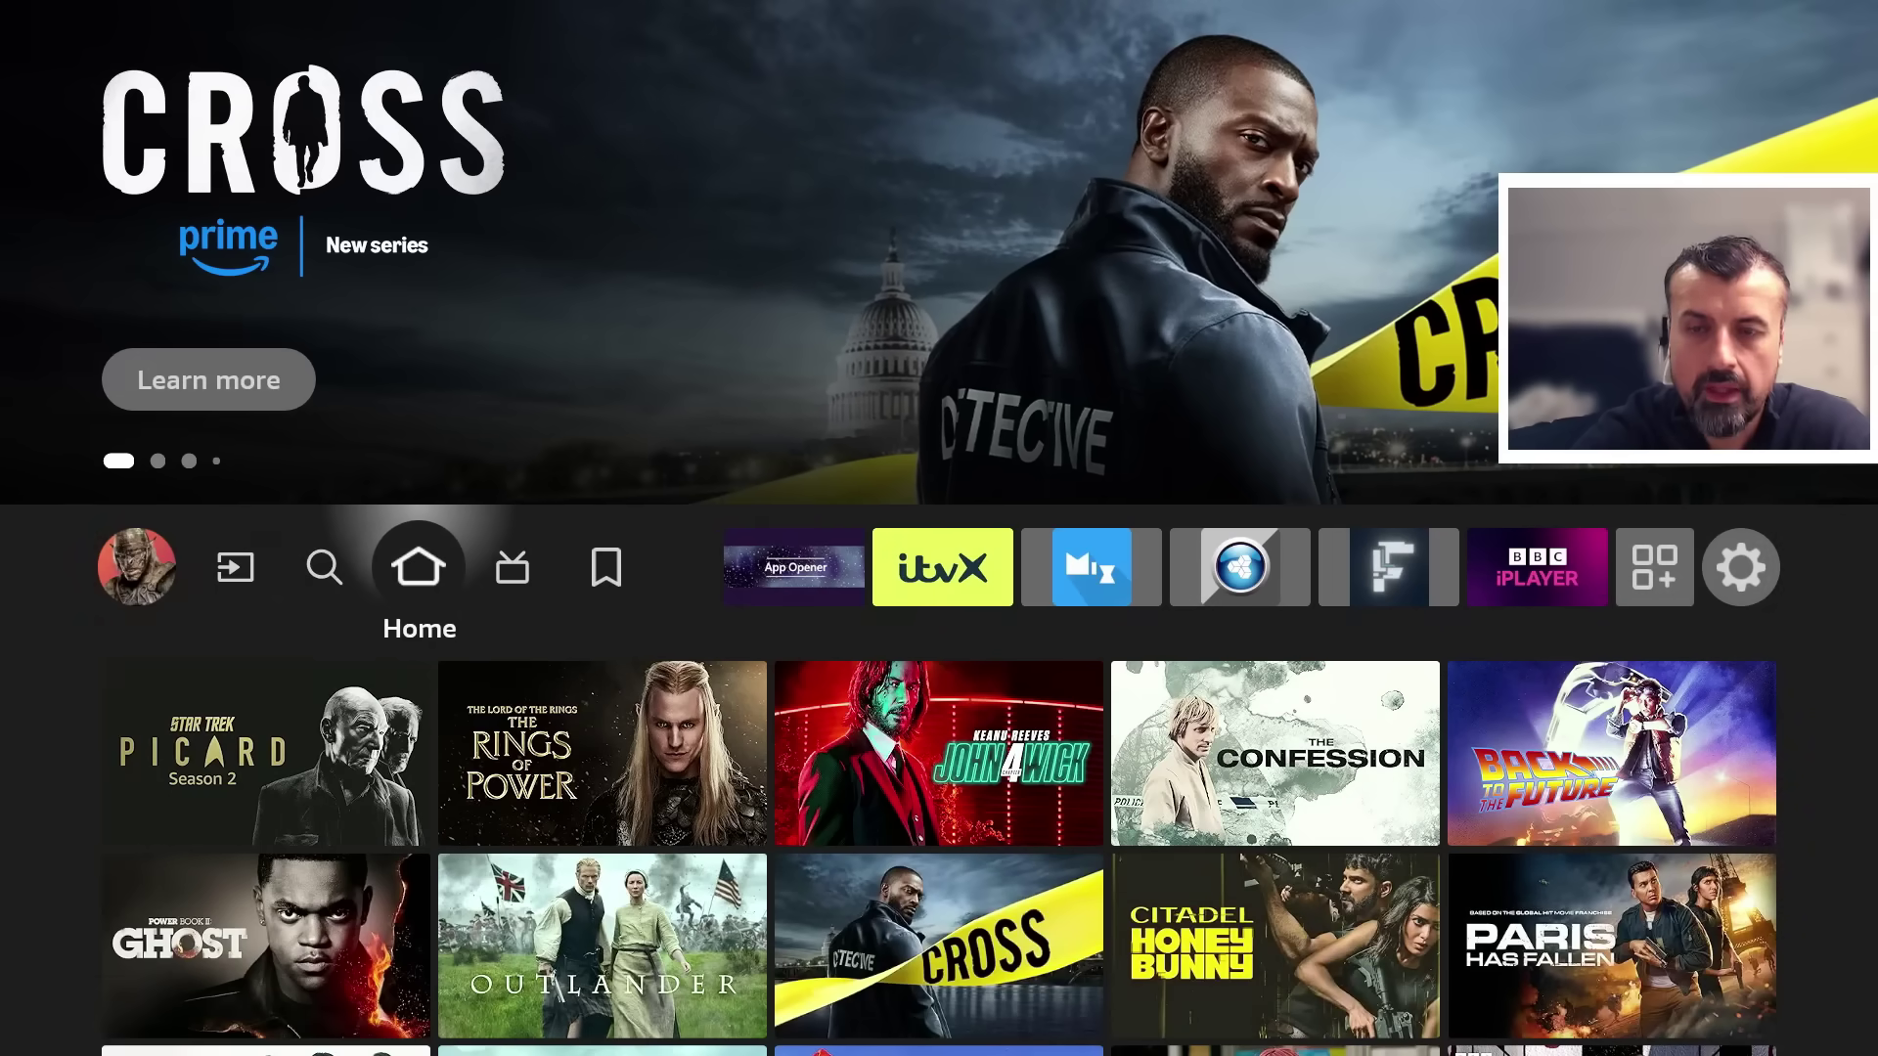
- Launch ES File Explorer from Your Apps & Channels and agree to its storage permission
key("Left")
key("Left")
key("Left")
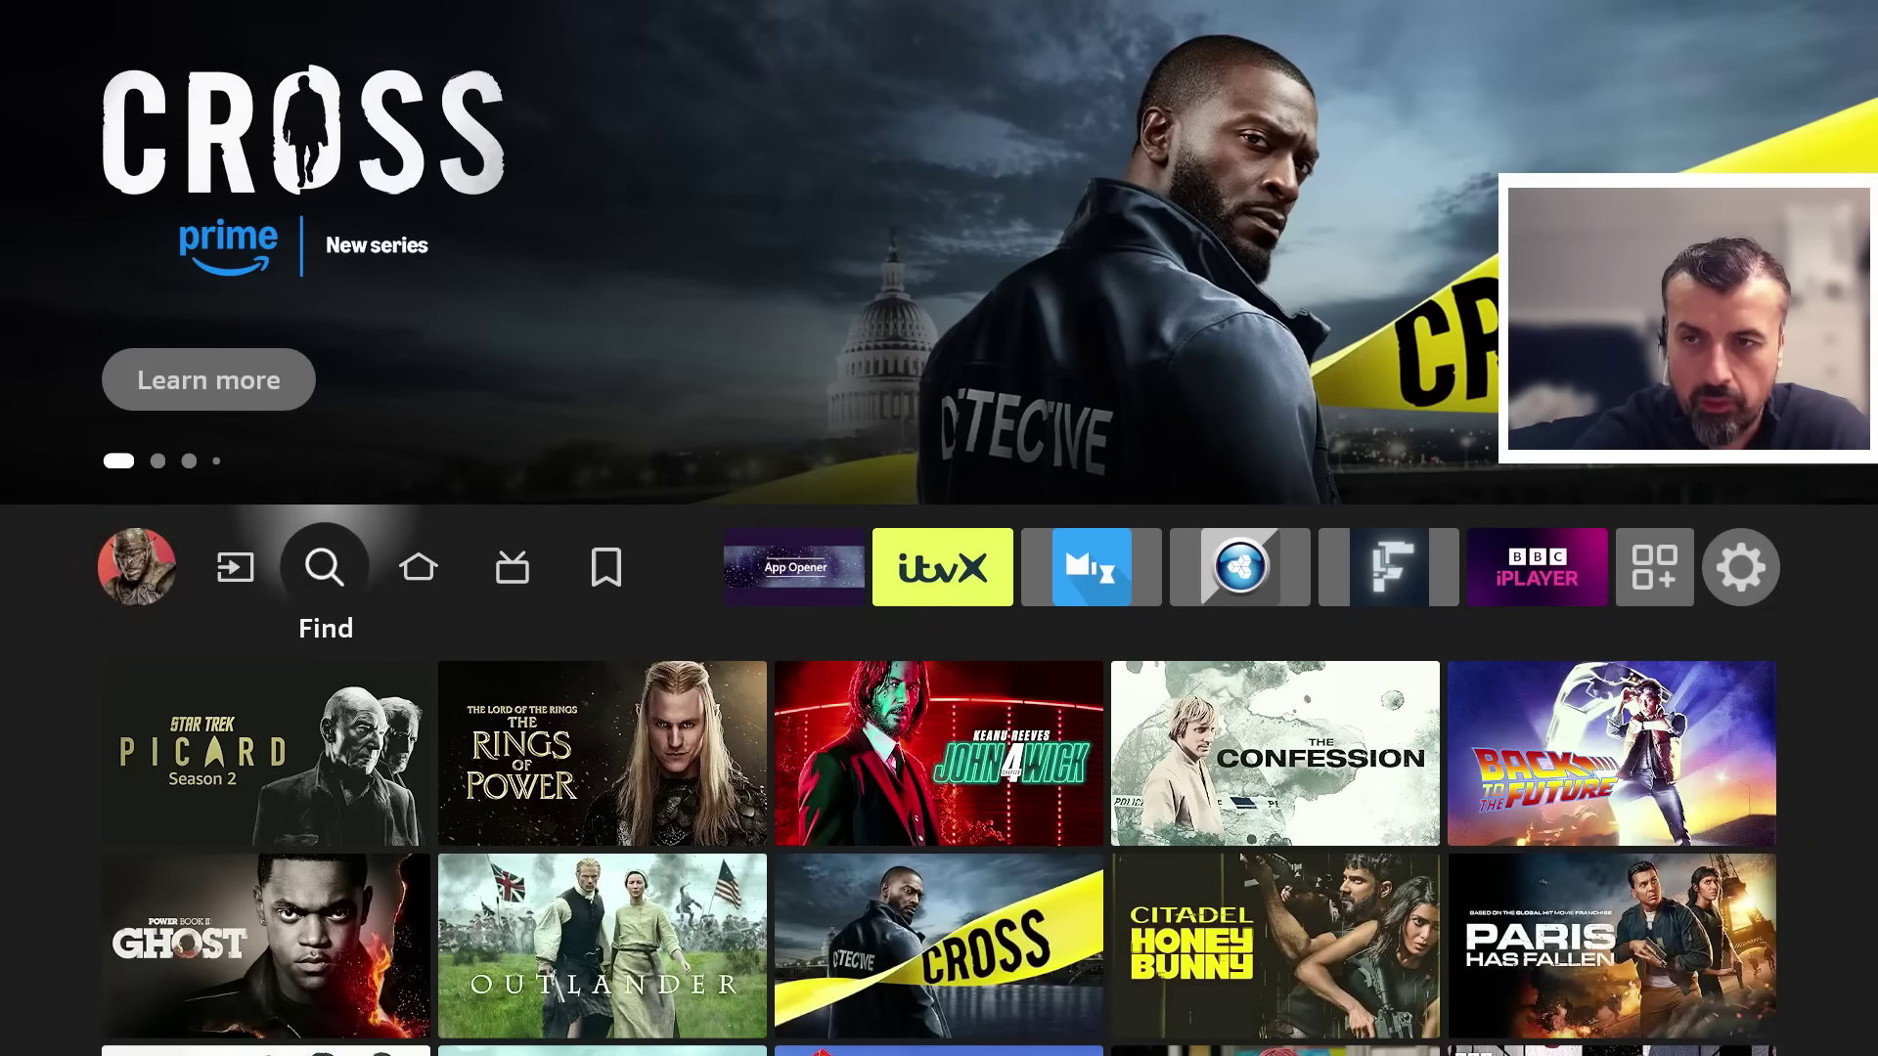
key("Left")
key("Left")
key("Return")
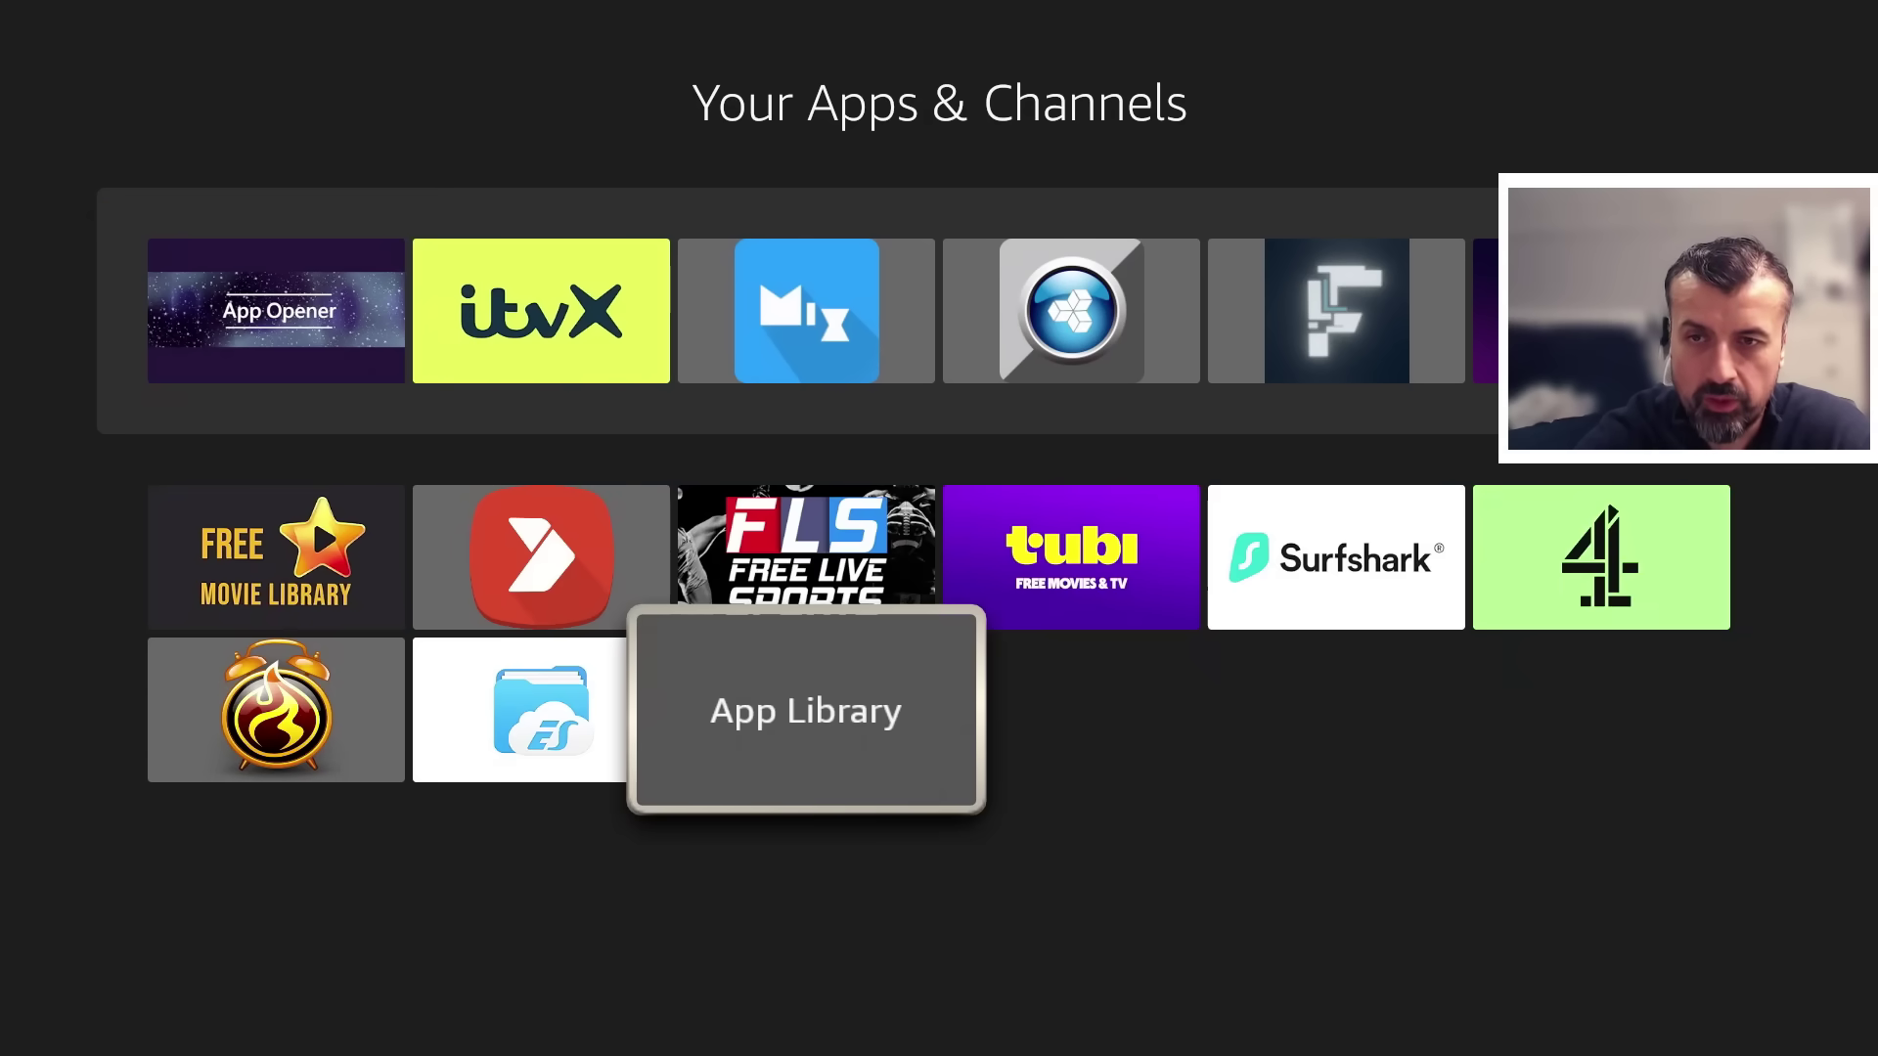
key("Left")
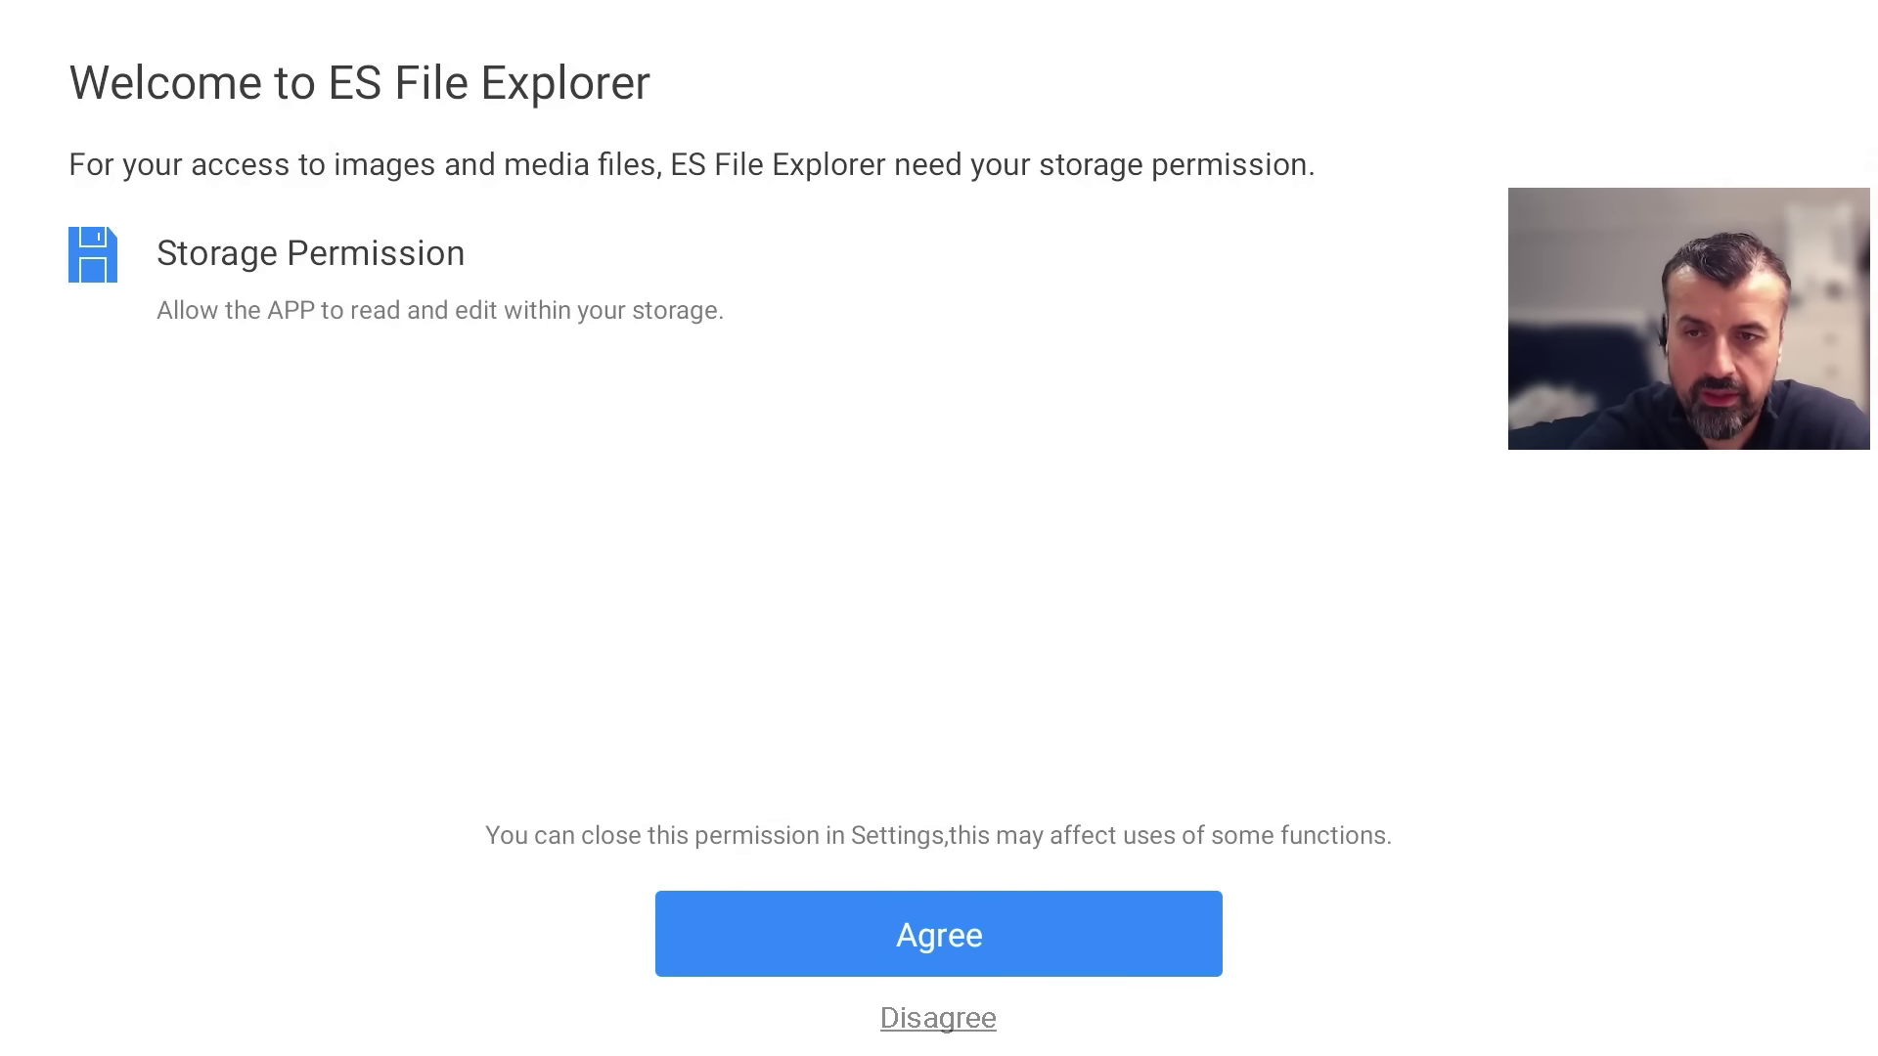
key("Down")
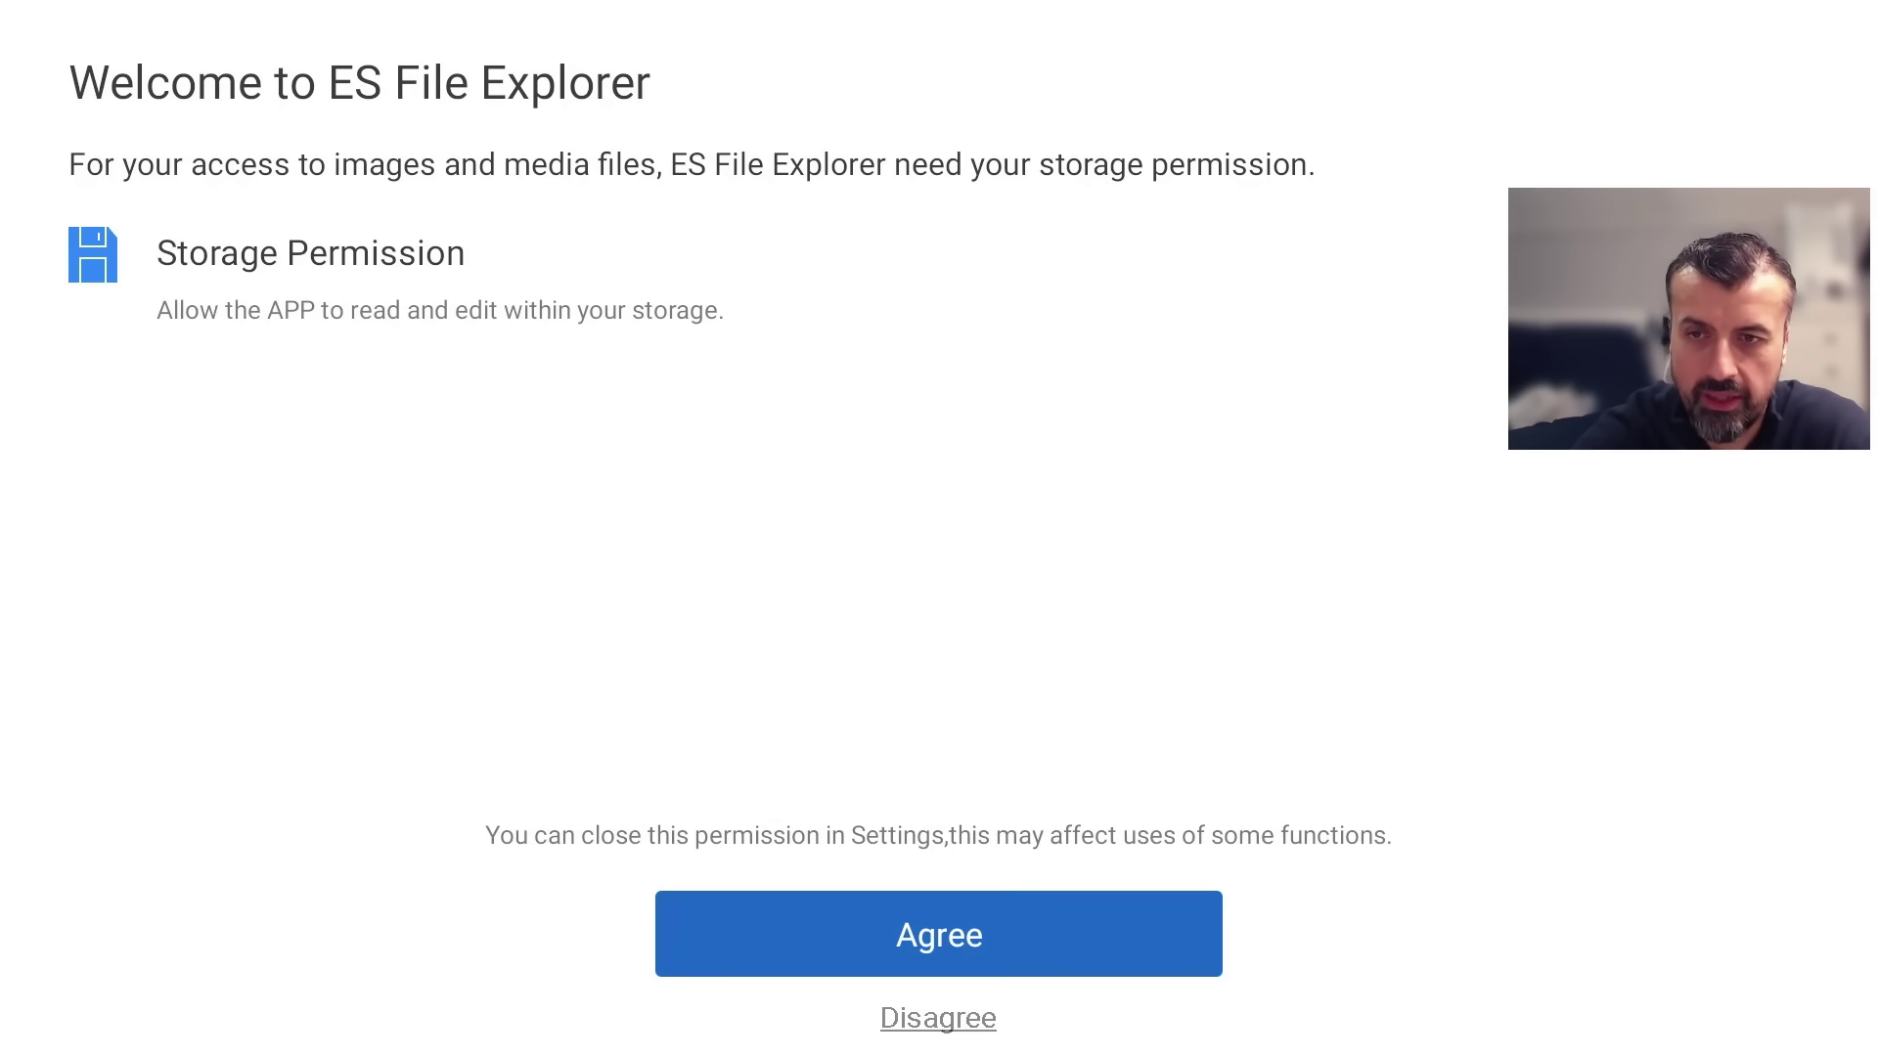
key("Return")
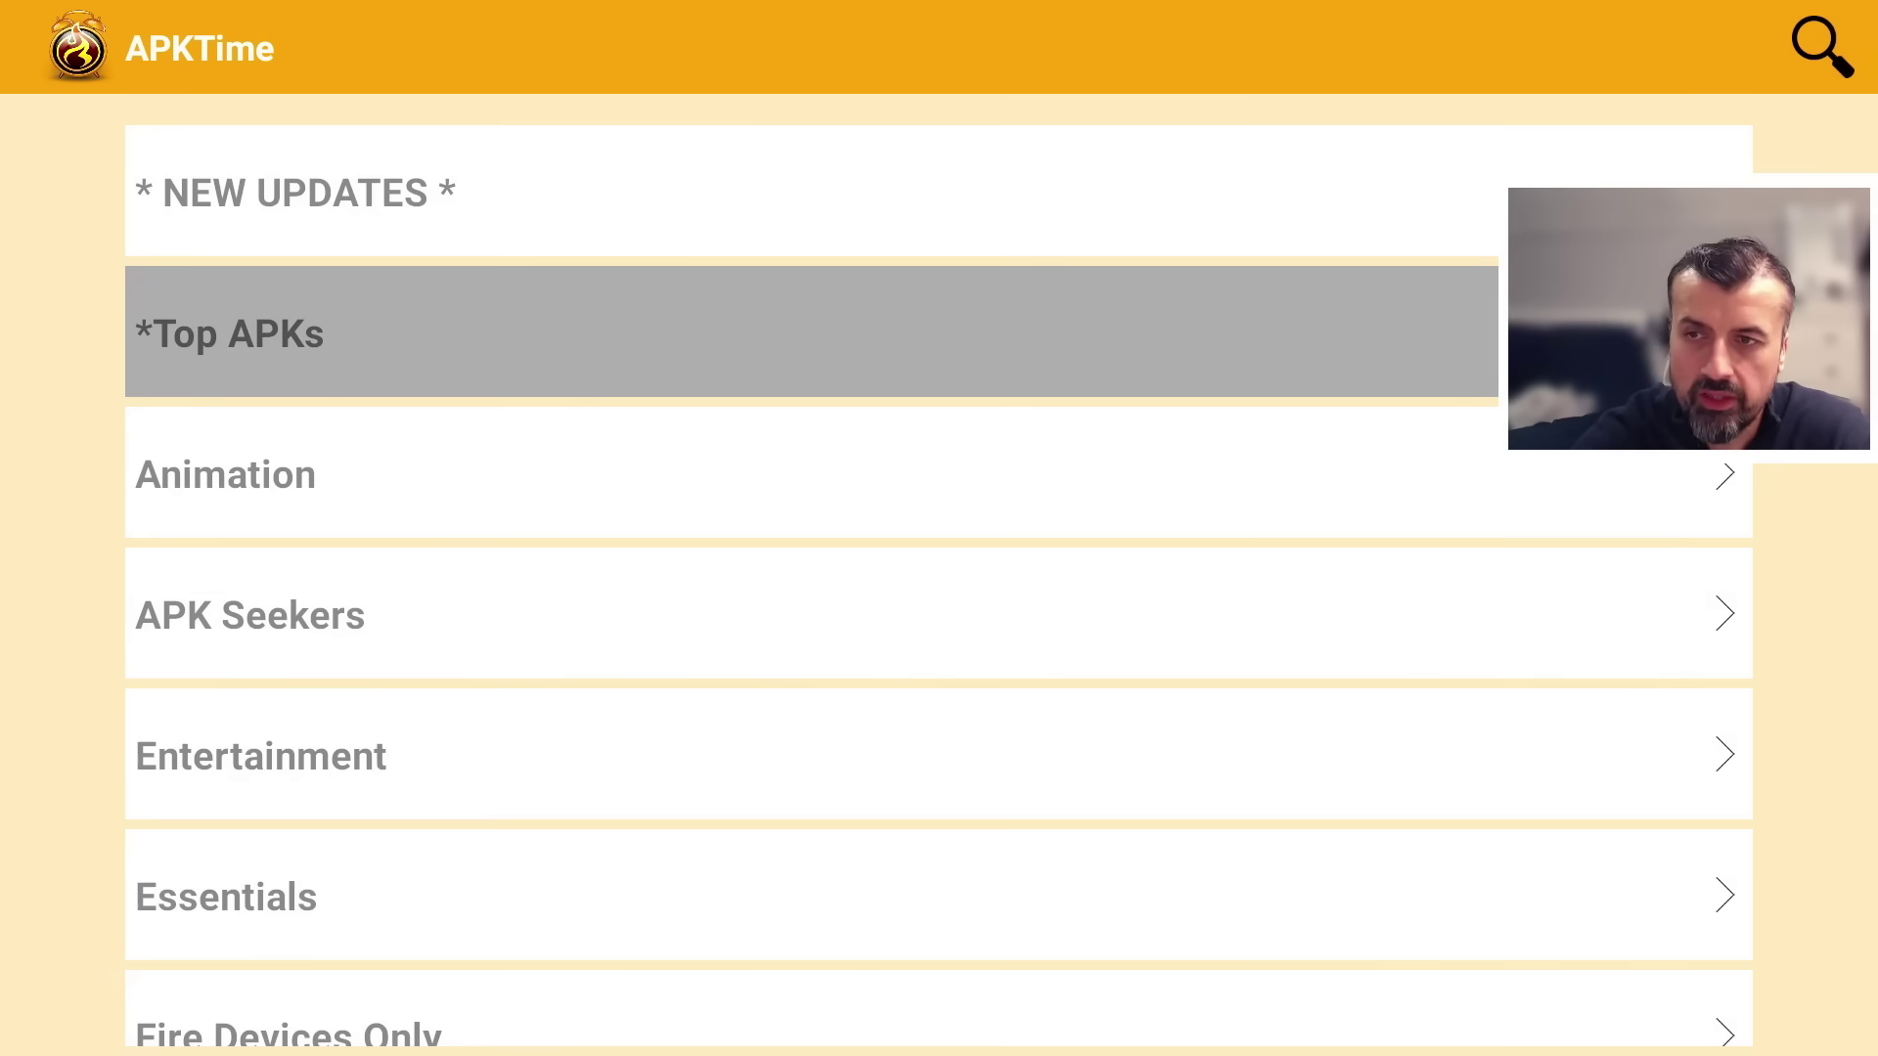
key("Down")
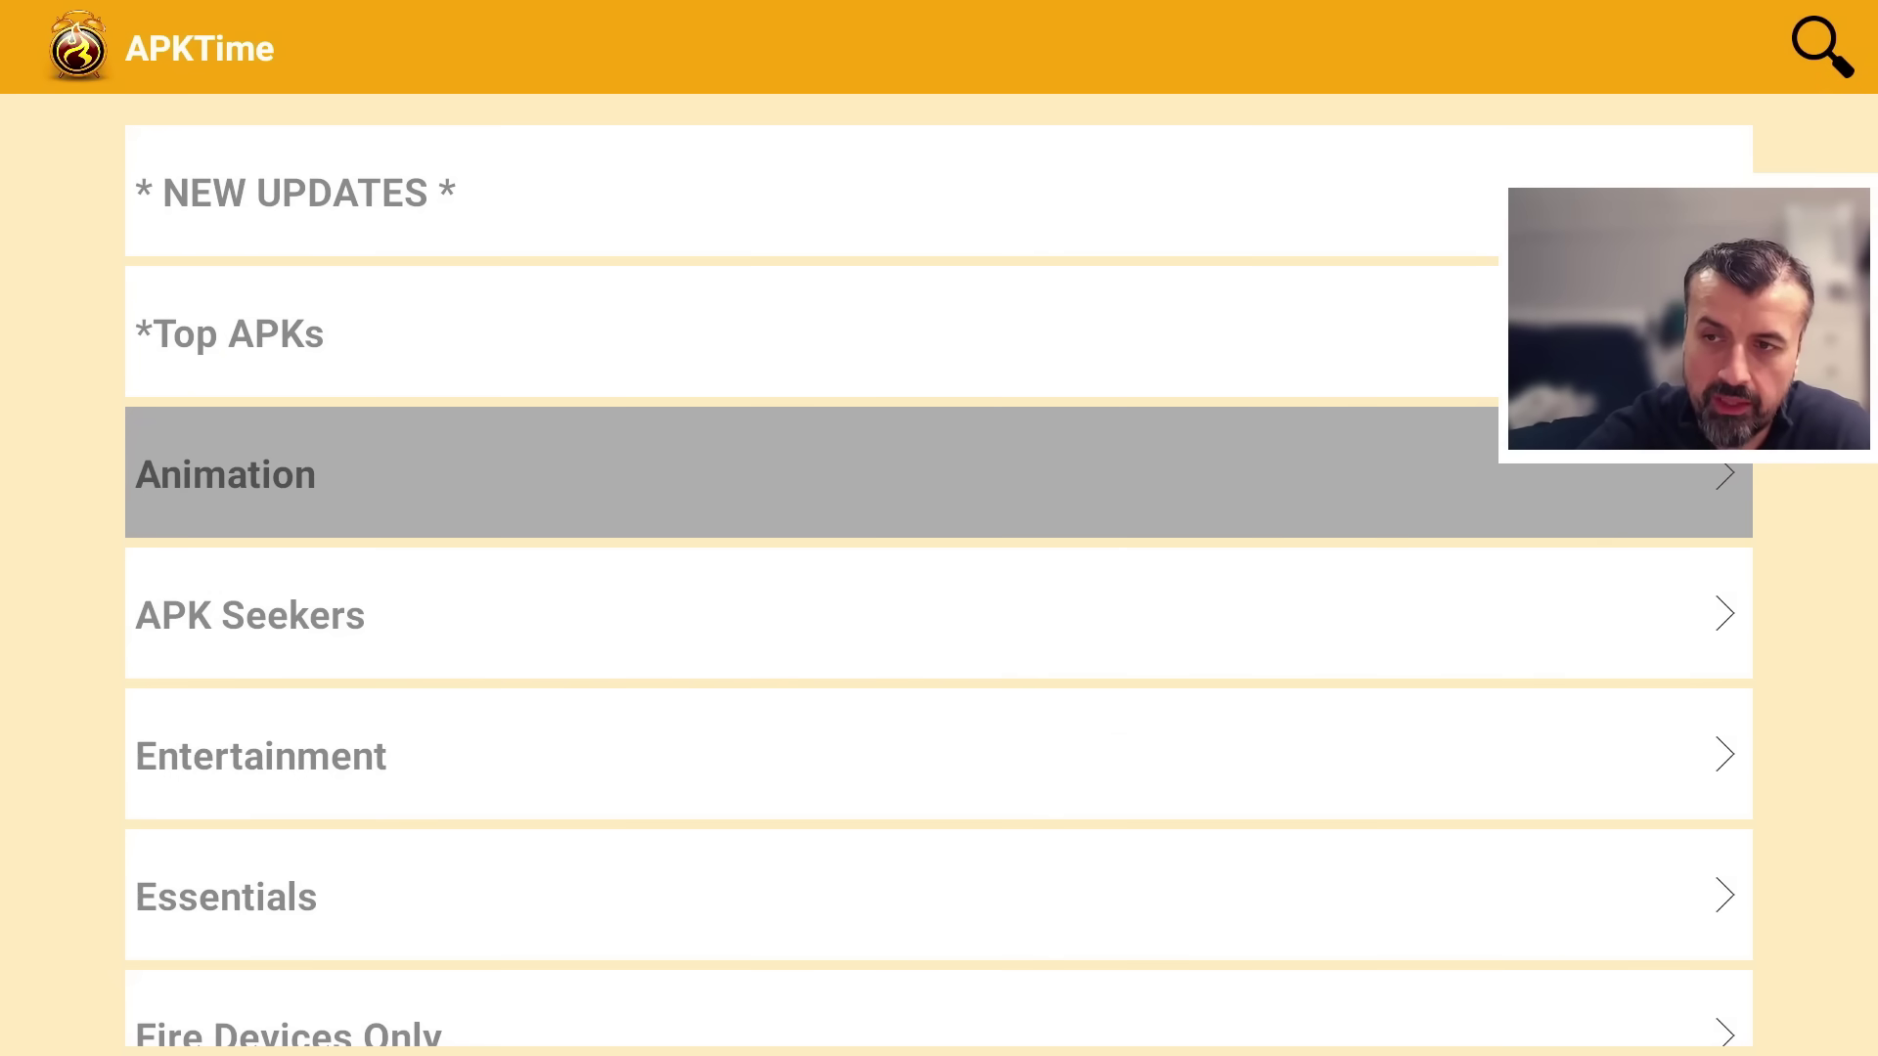
key("Down")
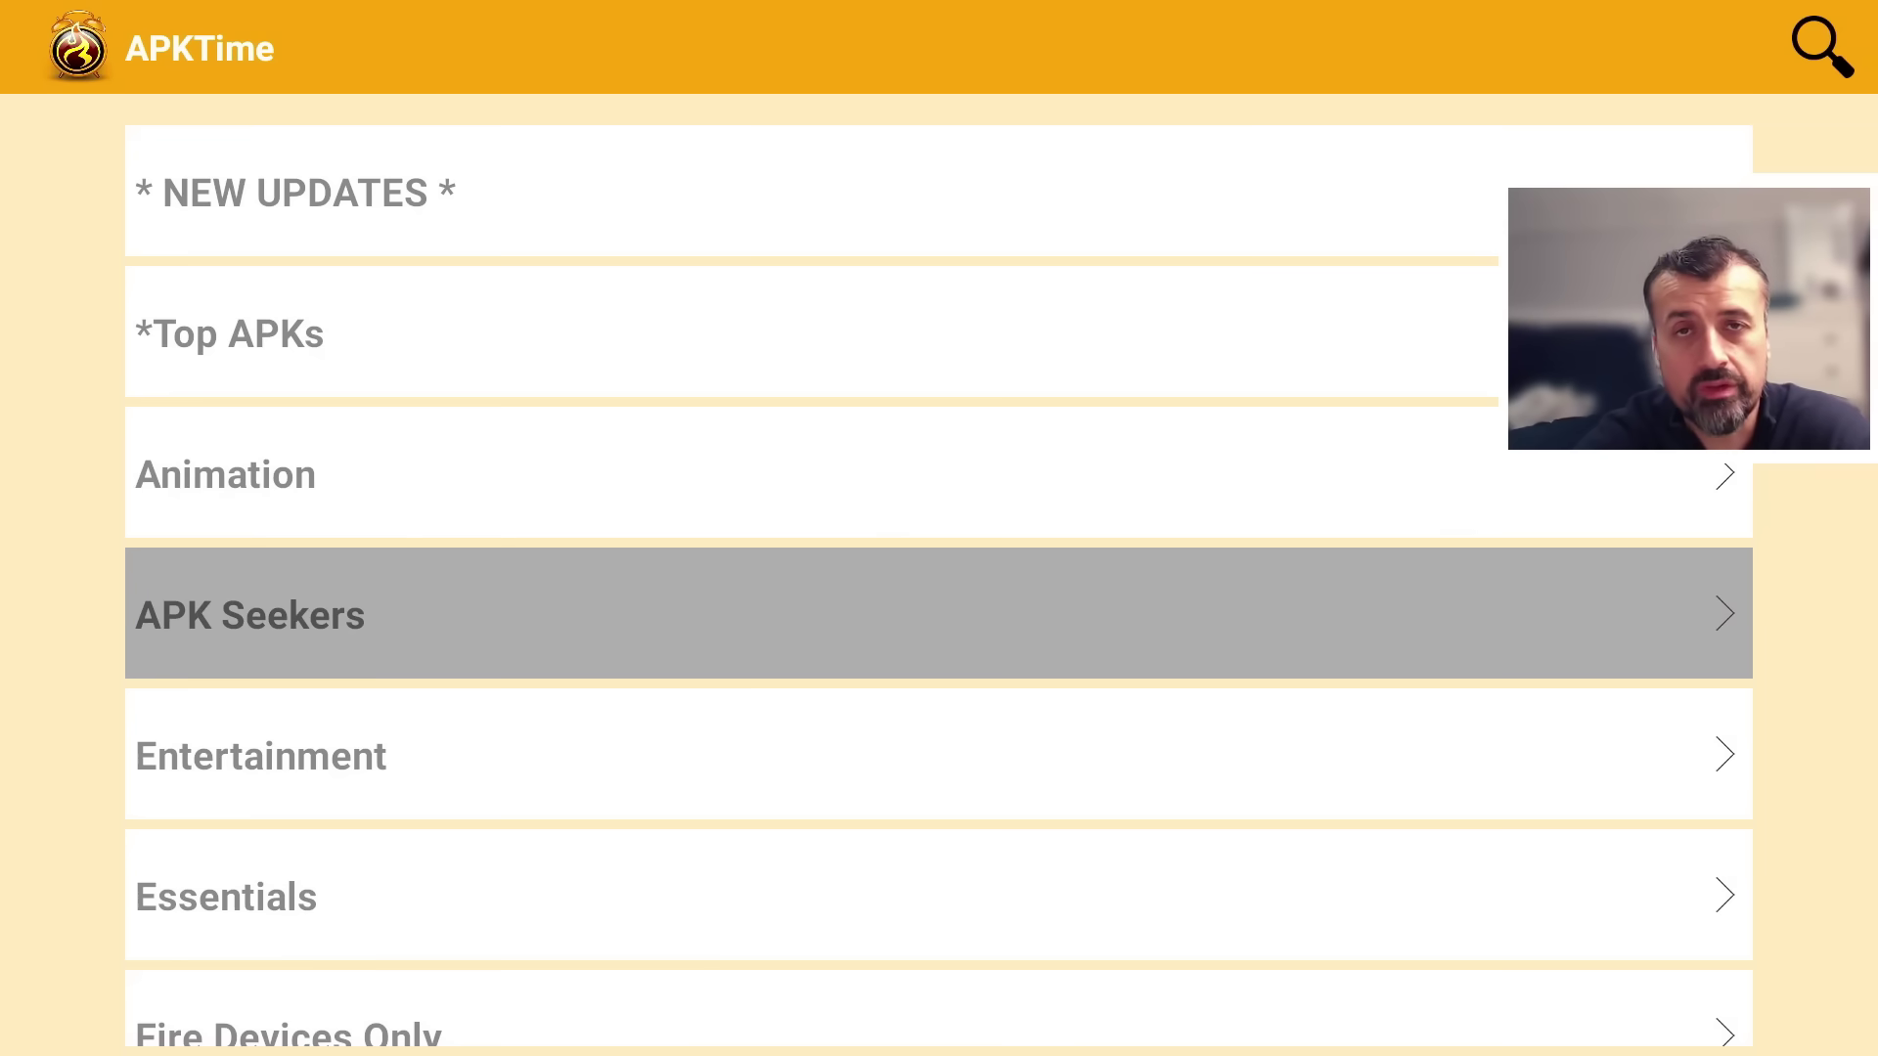
key("Down")
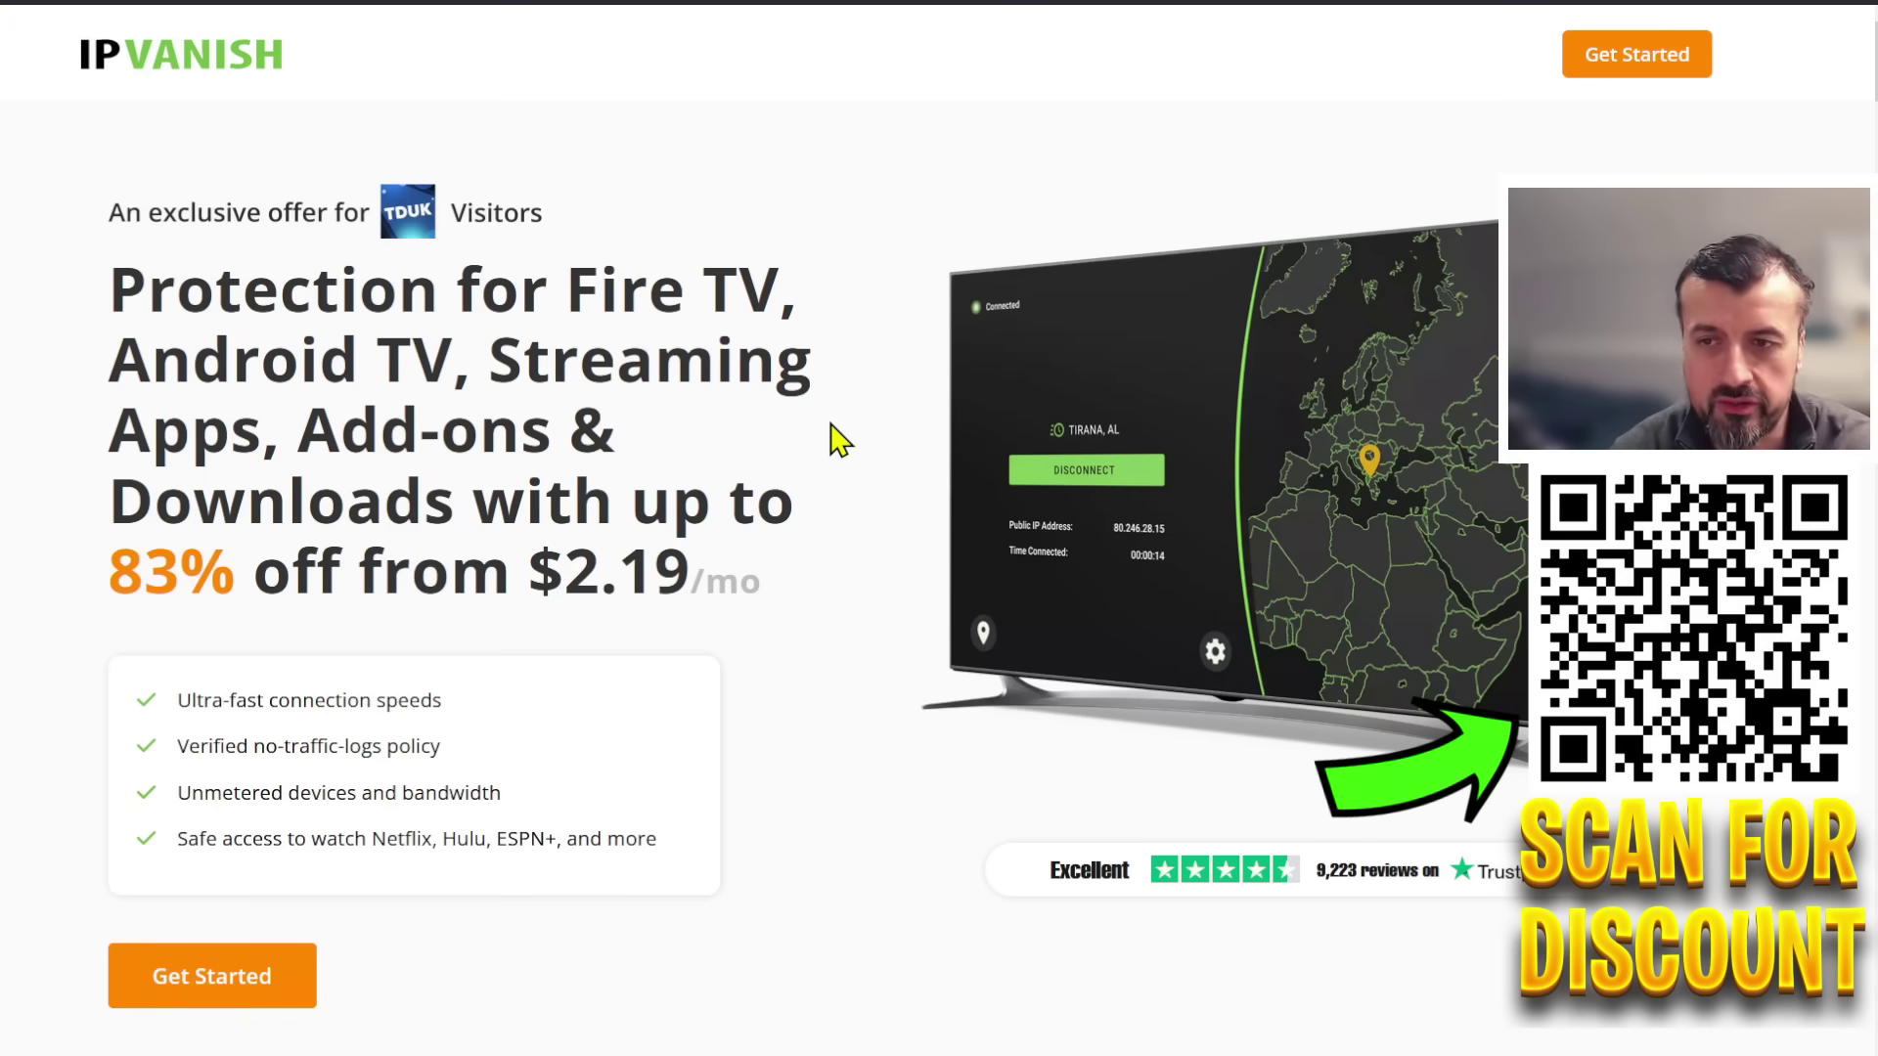
- Highlight the Ultra-fast connection speeds line and the $2.19 price, then scroll to the plan prices
left_click_drag(175, 700, 543, 714)
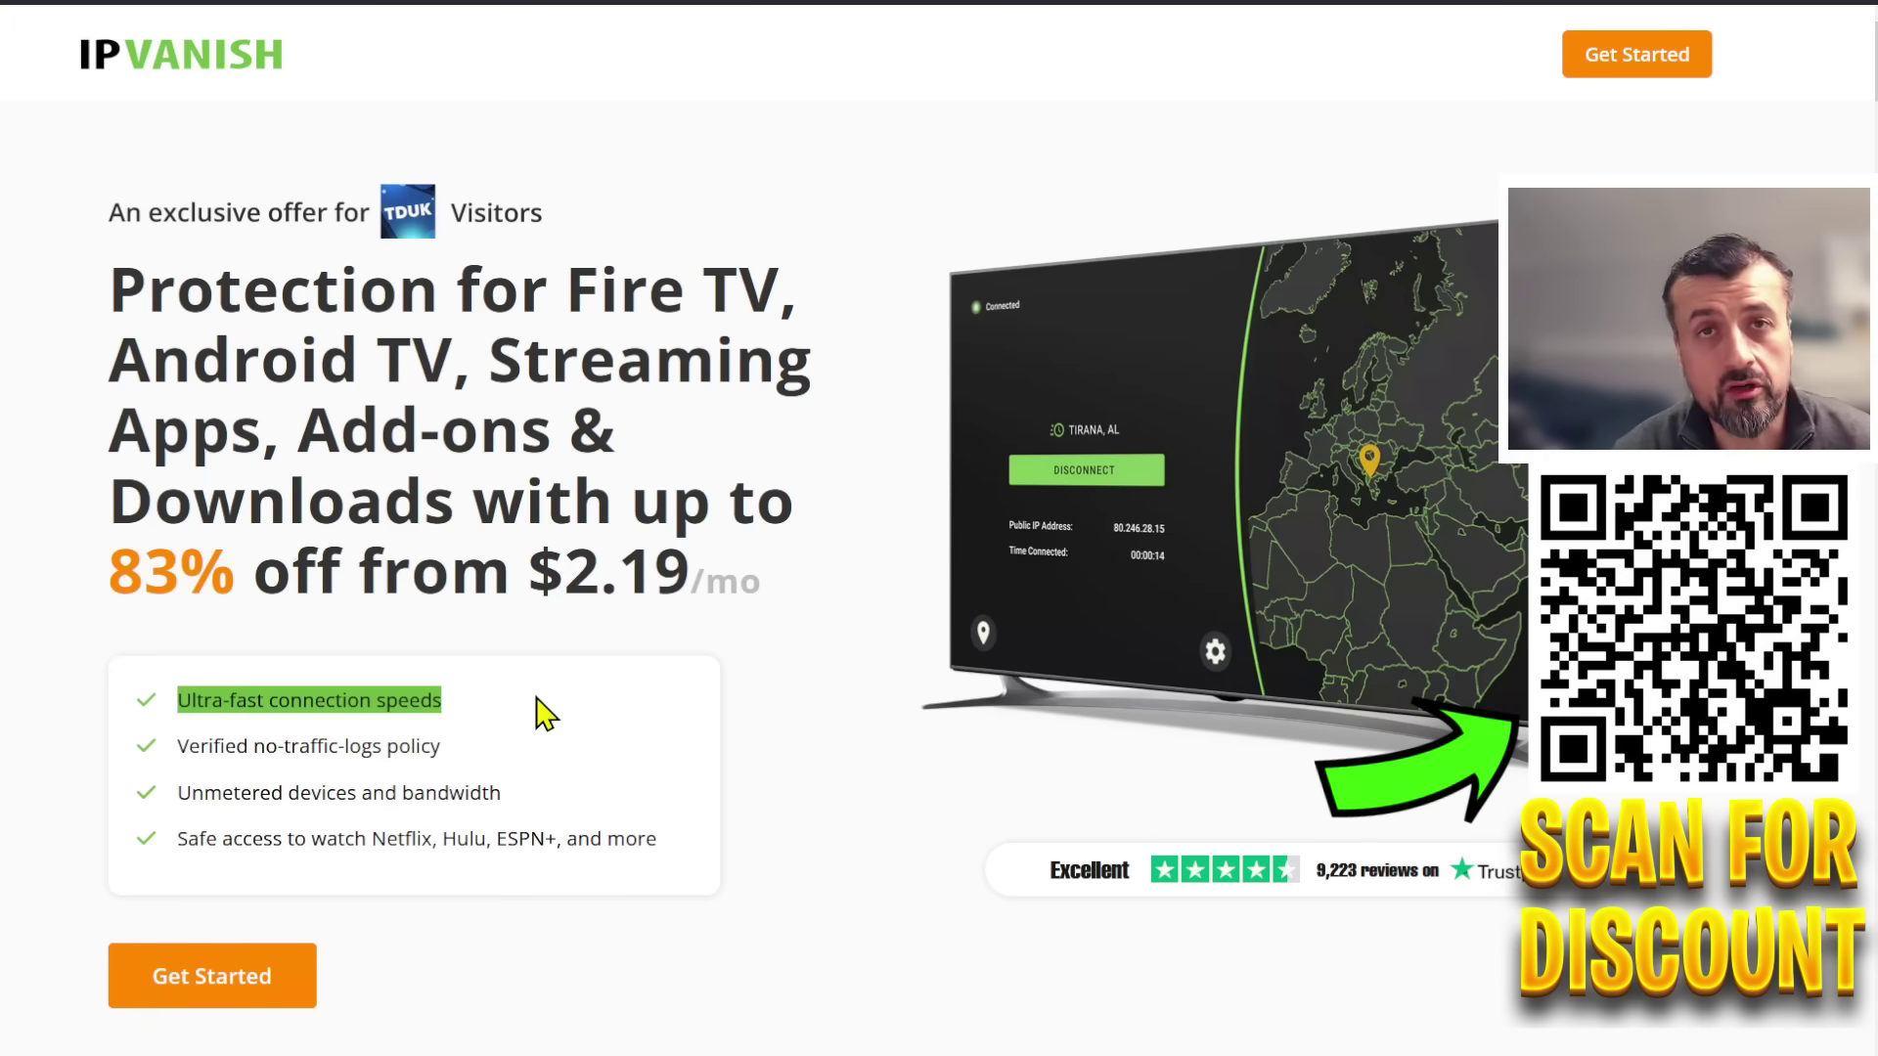
left_click(447, 751)
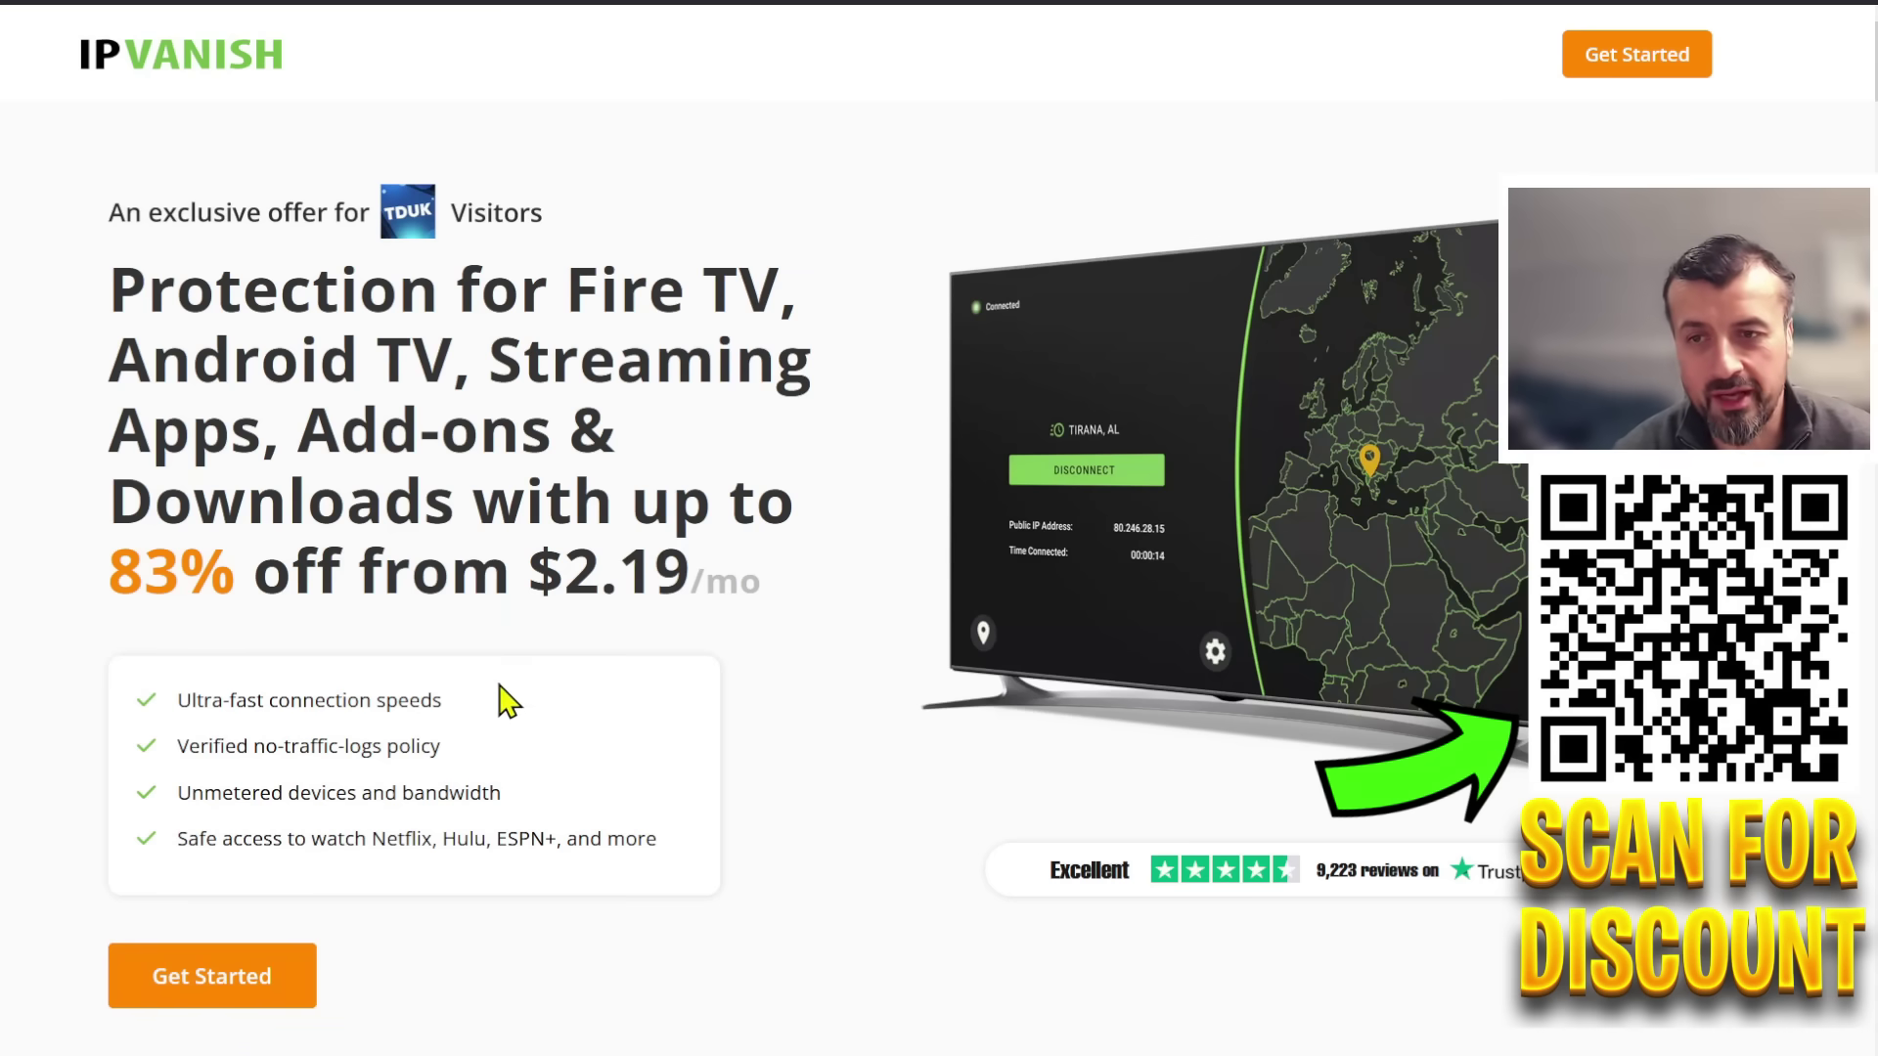
left_click_drag(529, 575, 746, 575)
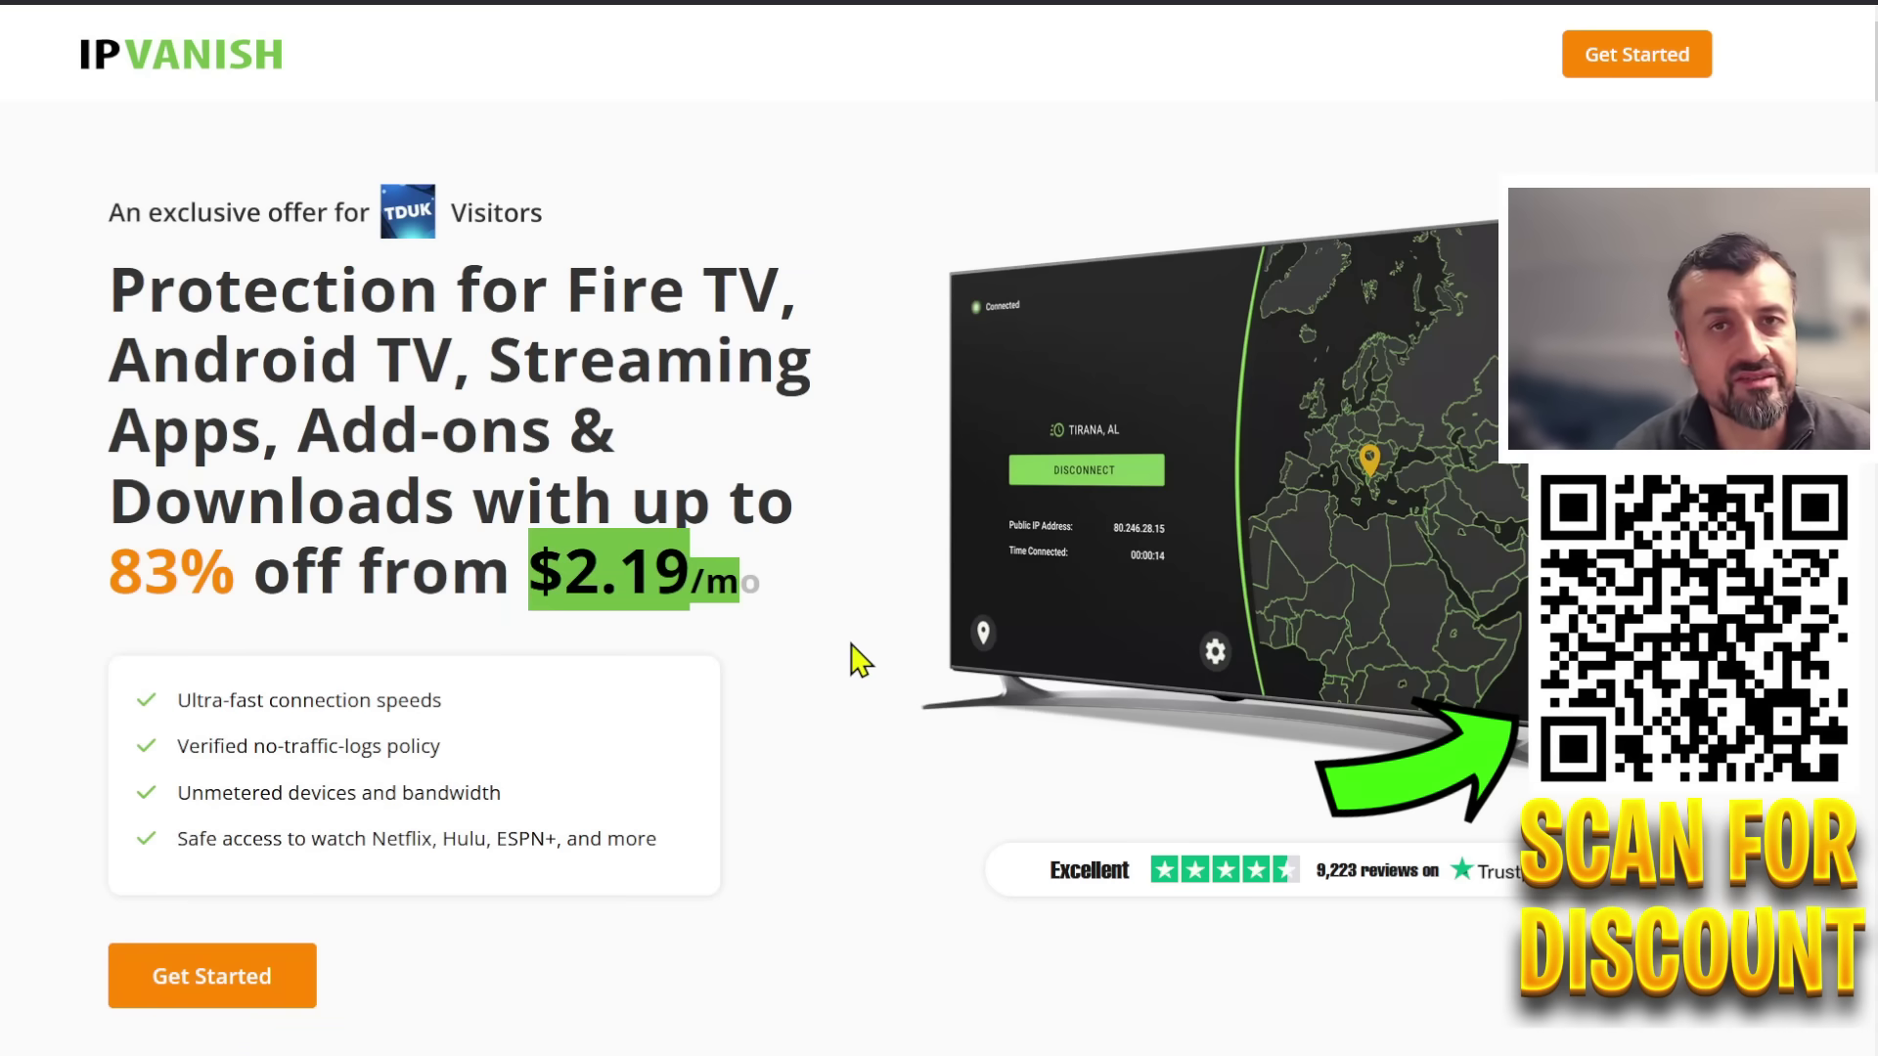
scroll(864, 661, "down", 5)
scroll(853, 658, "down", 5)
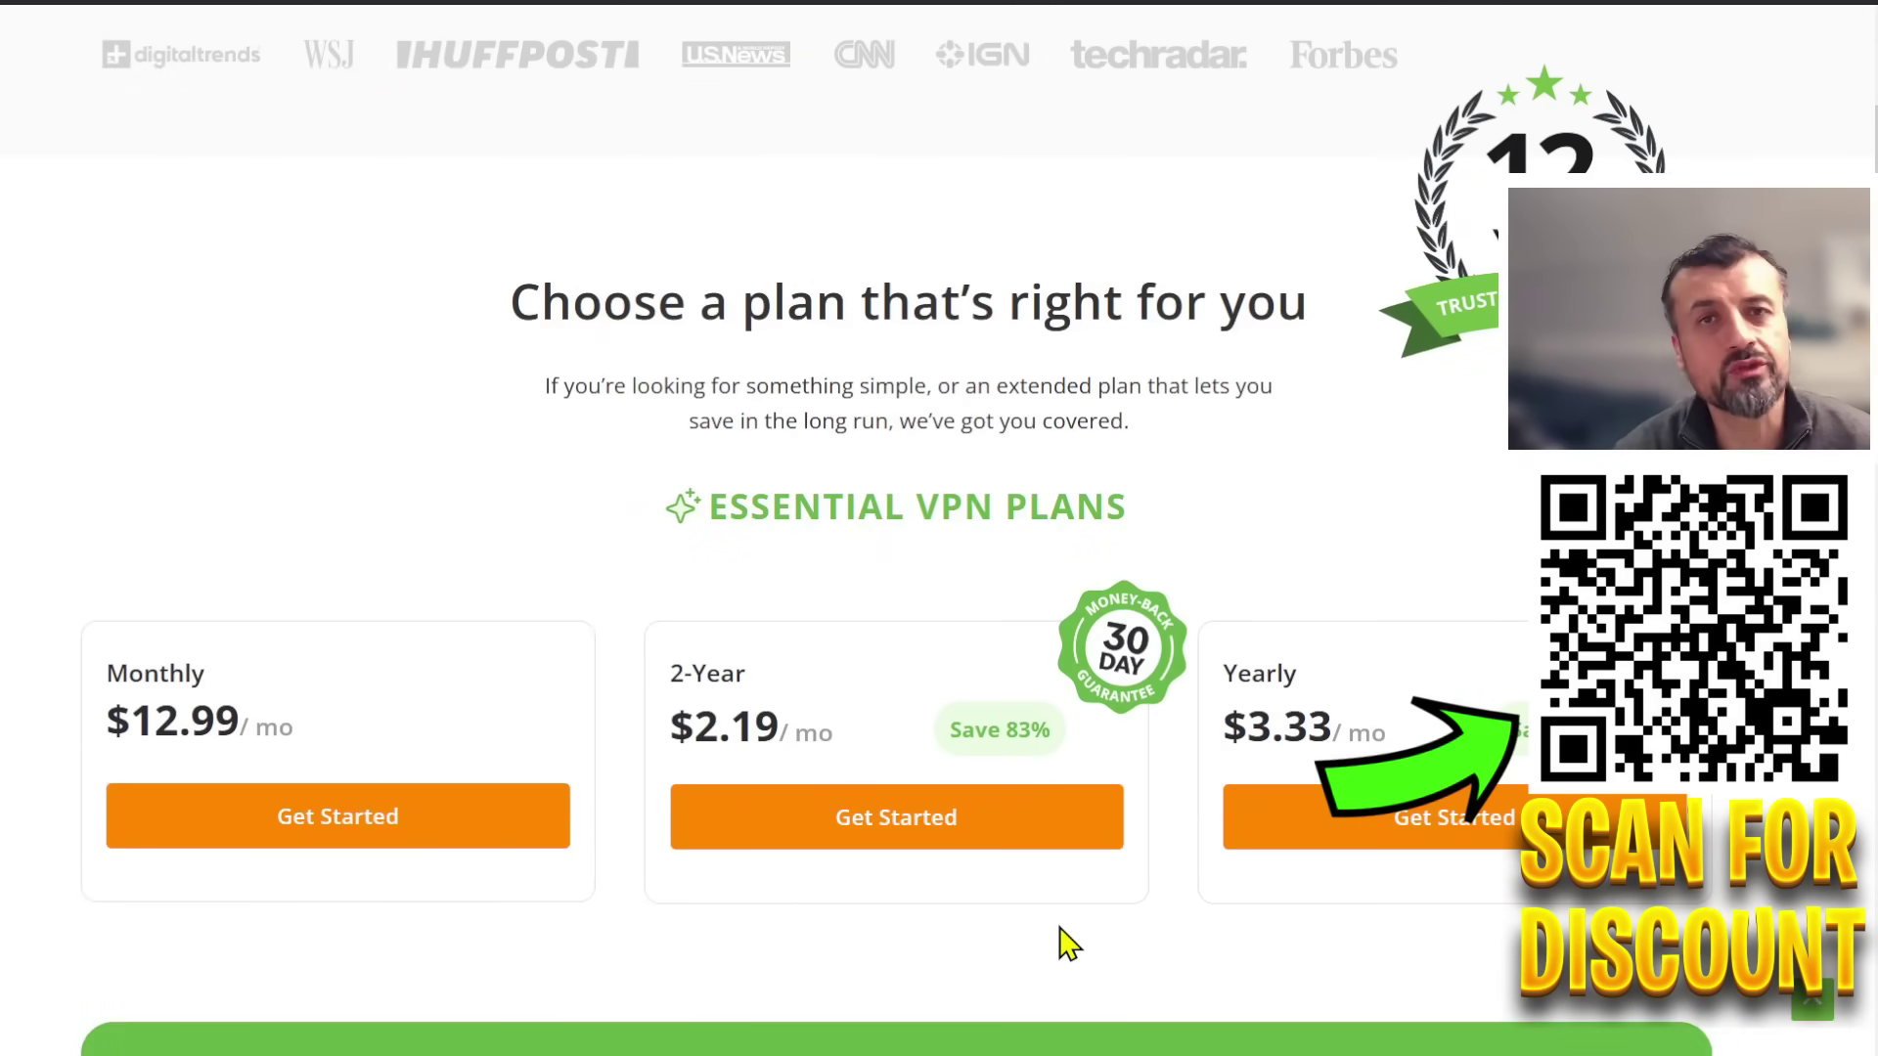